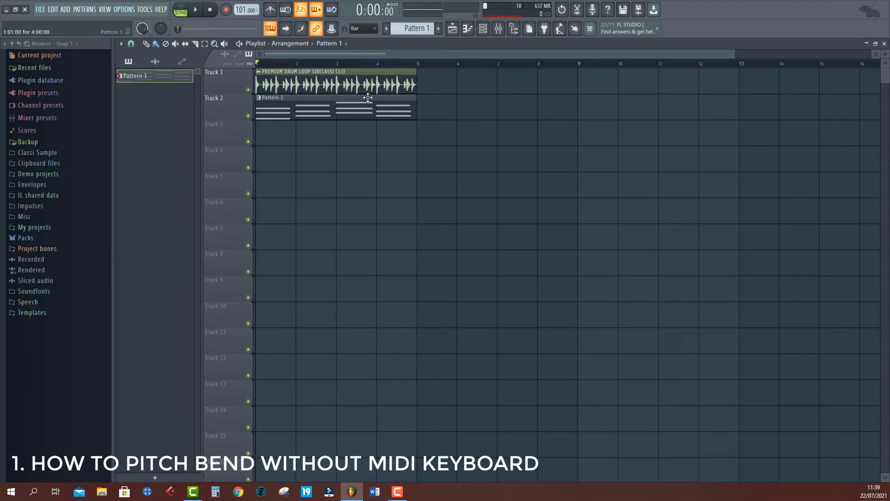
- Open the Channel rack and move its window toward the middle of the playlist
click(484, 29)
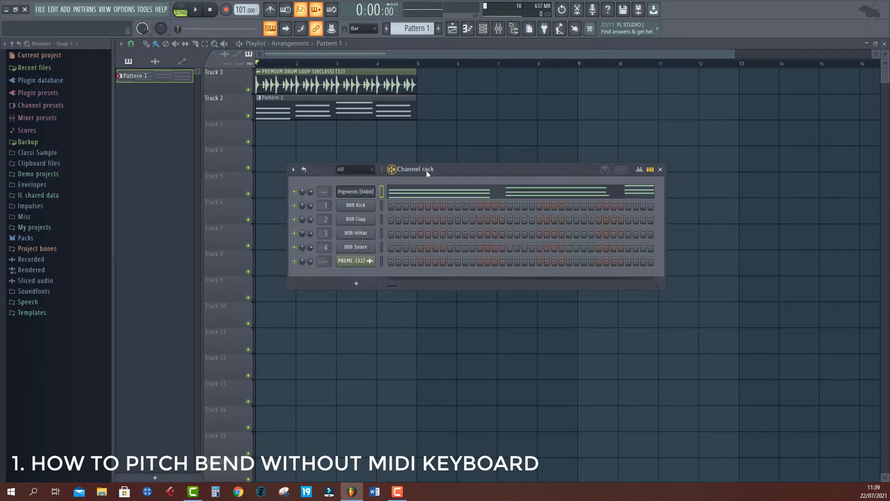
drag(428, 171, 477, 166)
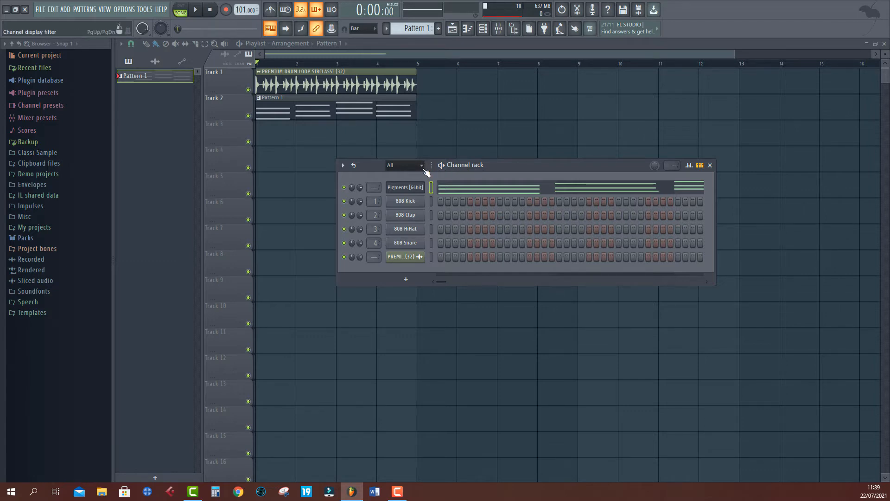
- Open the Pigments [64bit] plugin and reposition its window
click(408, 190)
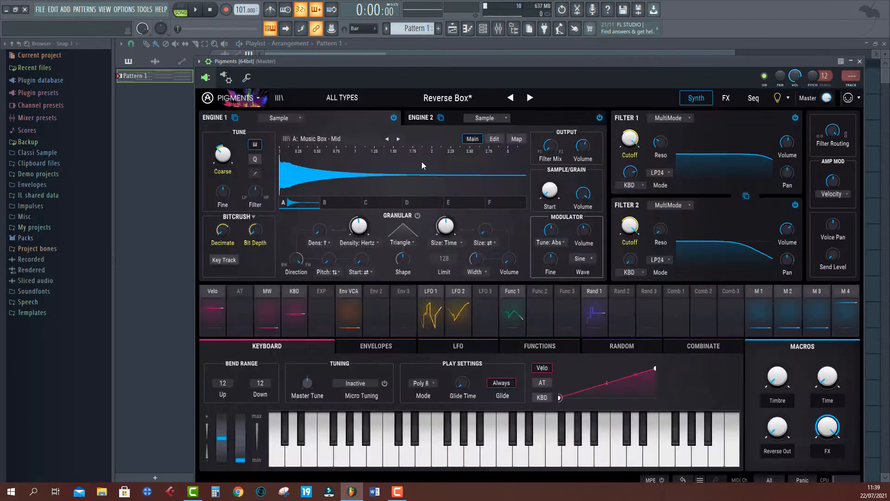
drag(462, 78, 586, 133)
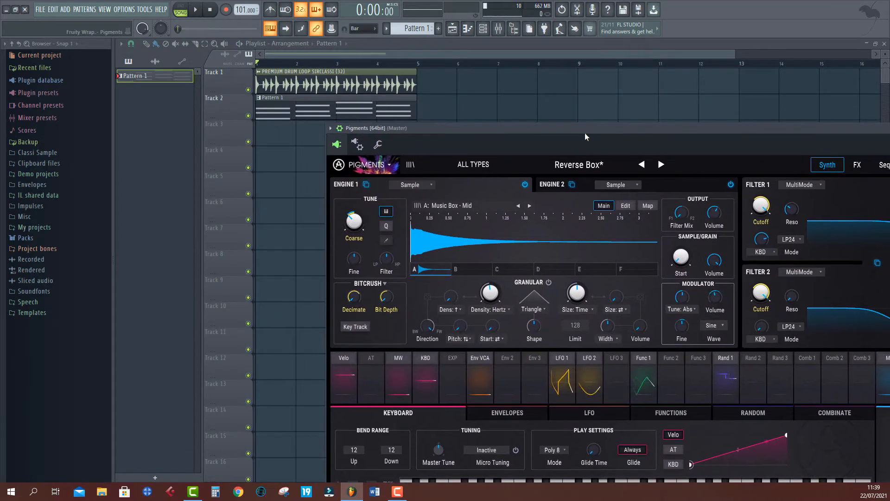
- Open Pattern 1 in the piano roll to inspect its notes, and close it again
click(299, 115)
double_click(299, 115)
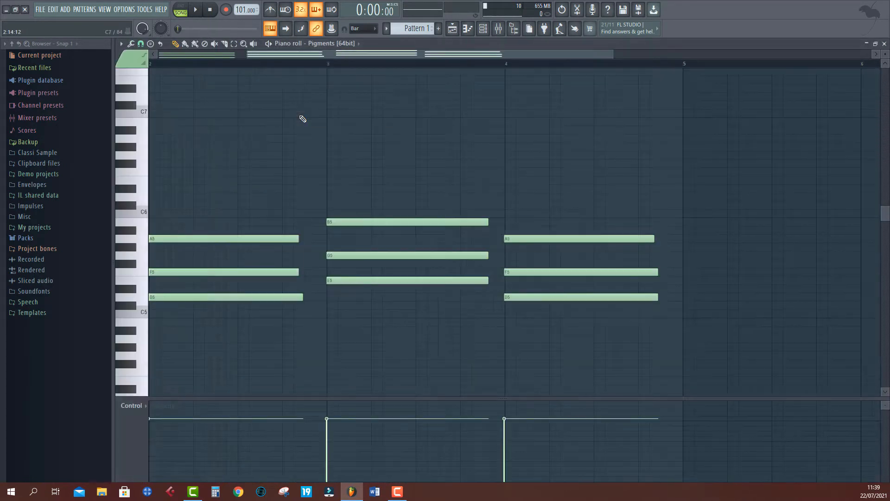
click(885, 44)
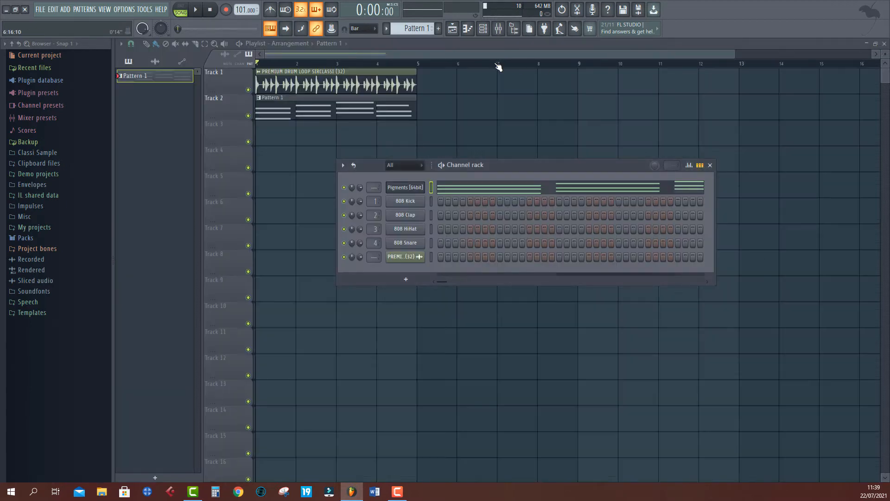
- Play the arrangement and stop playback
click(491, 53)
key(space)
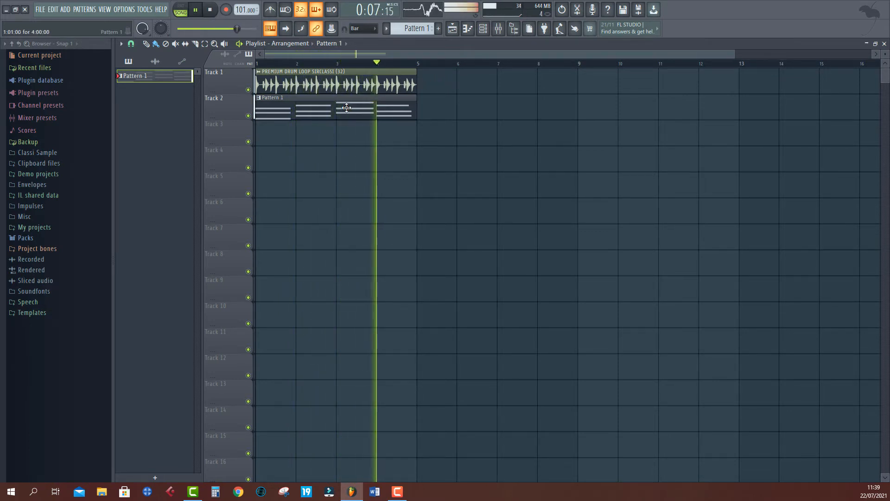
key(space)
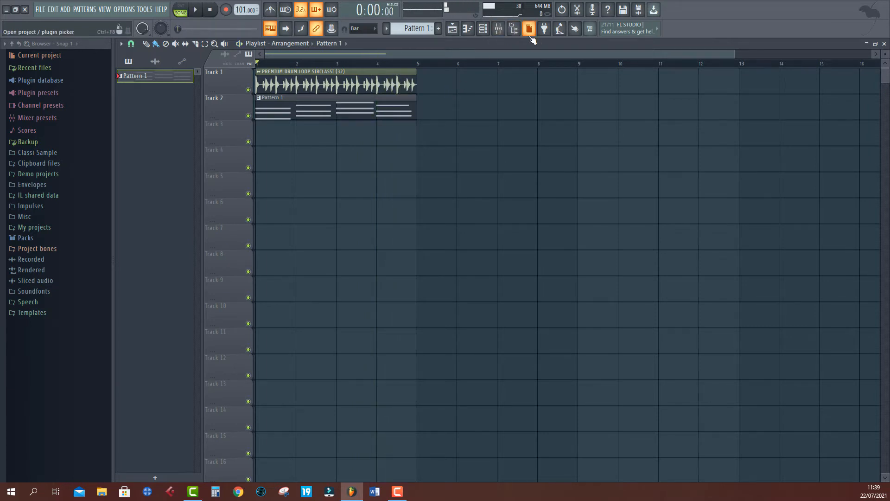
- Create a new empty pattern, Pattern 2, with the pattern selector
click(414, 31)
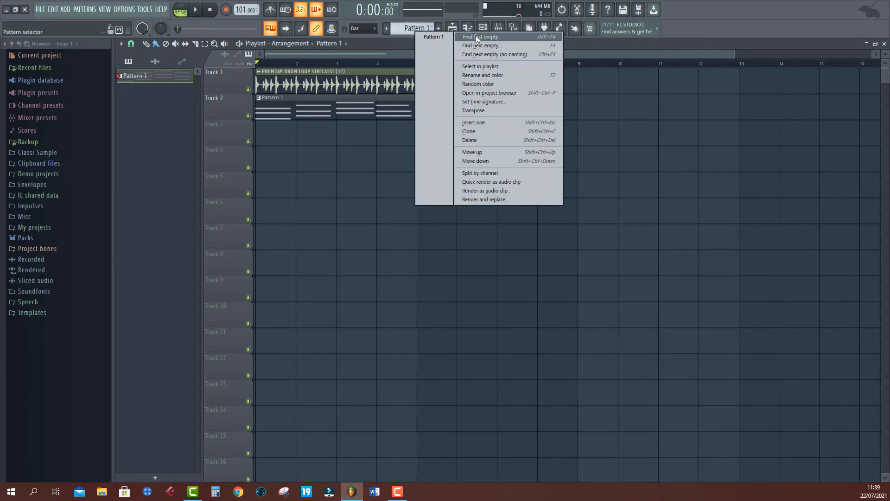
click(478, 38)
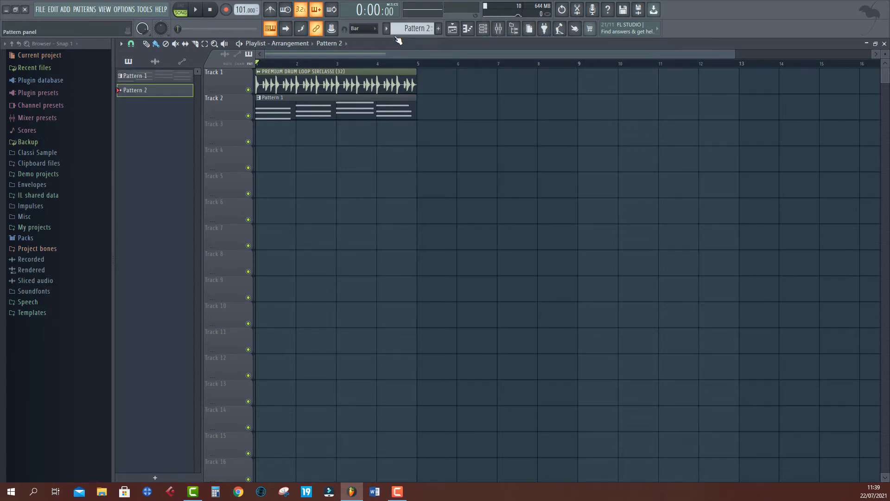
- Place a Pattern 2 clip at the start of Track 3
click(265, 134)
double_click(270, 131)
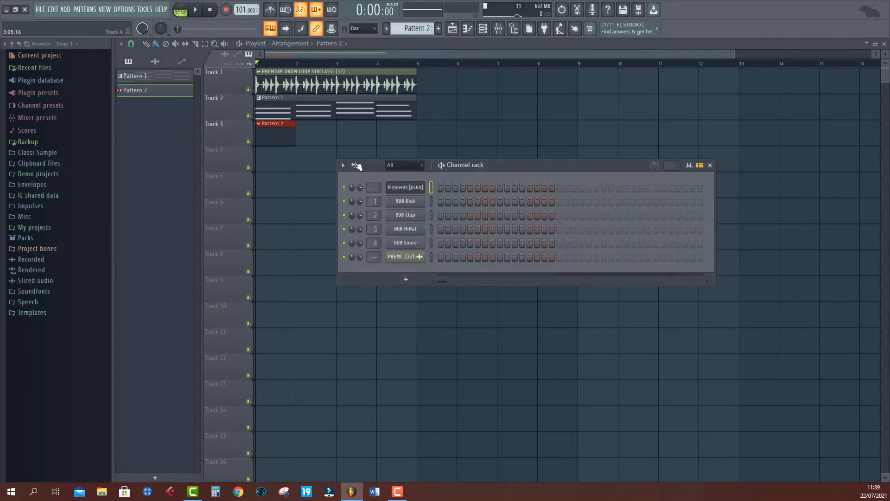
- Open Pigments, scroll to its pitch bend wheel and test it with a note from the computer keyboard
click(406, 188)
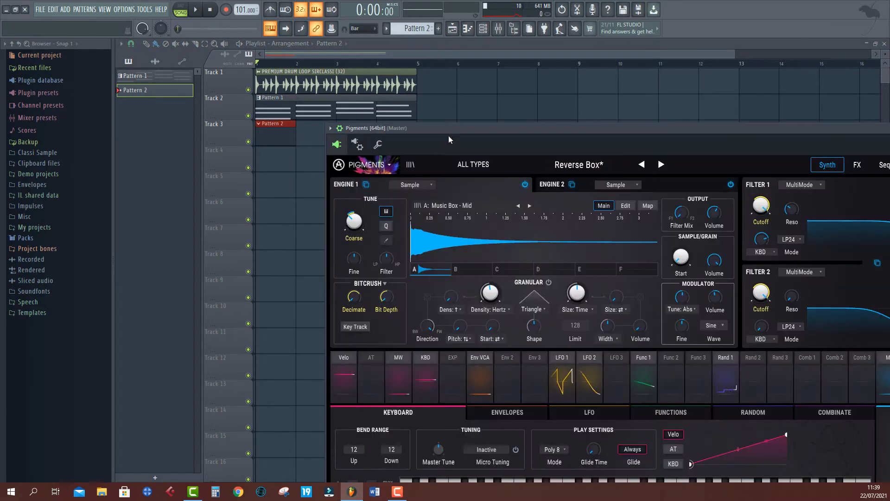
drag(451, 123, 411, 58)
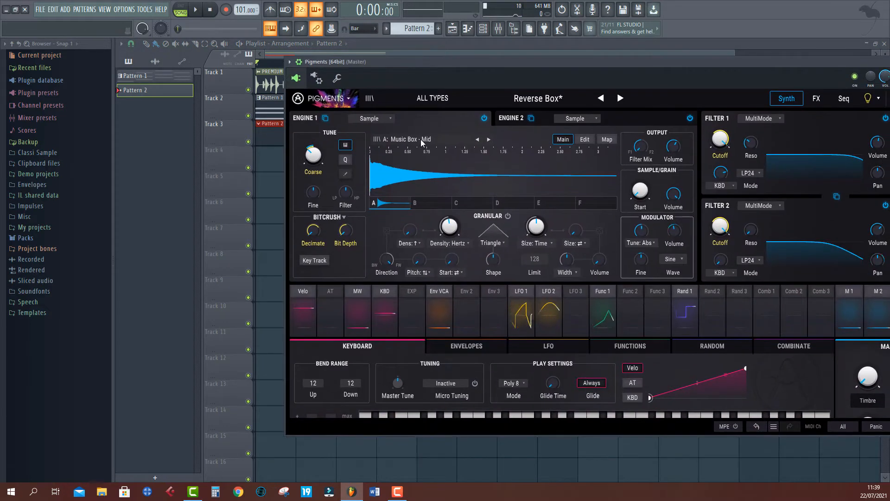
scroll(421, 139, down, 2)
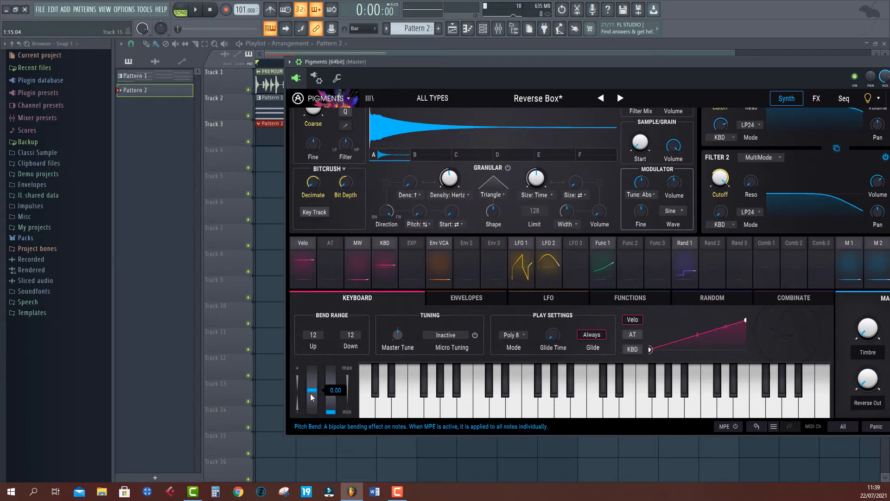
key(c)
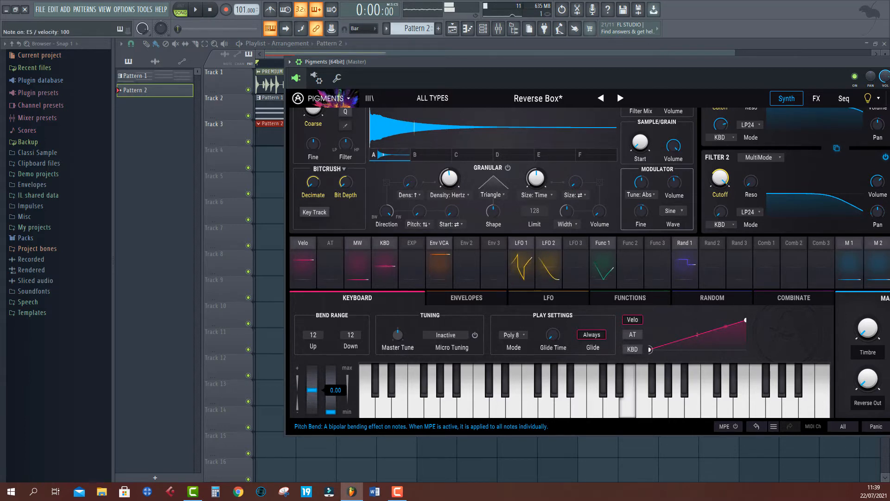
mouse_move(313, 389)
mouse_down()
mouse_move(313, 369)
mouse_move(313, 411)
mouse_move(313, 391)
mouse_up()
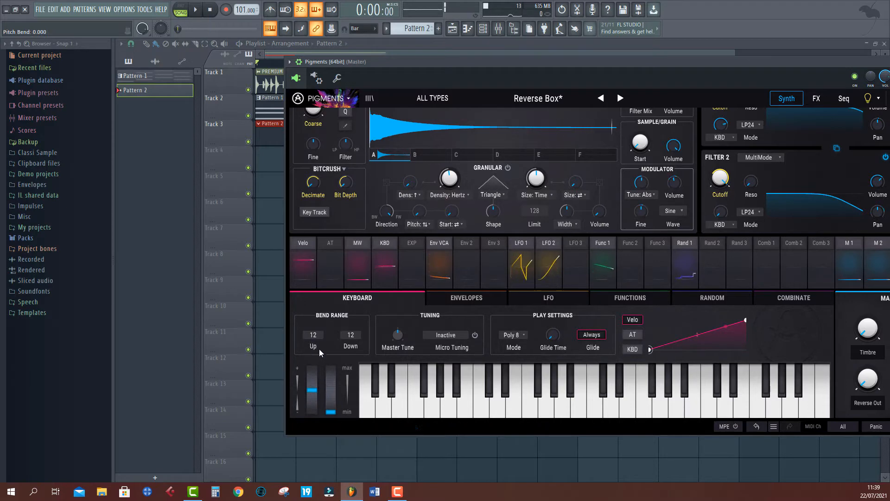
- Enable Automation in the recording filter options
right_click(227, 14)
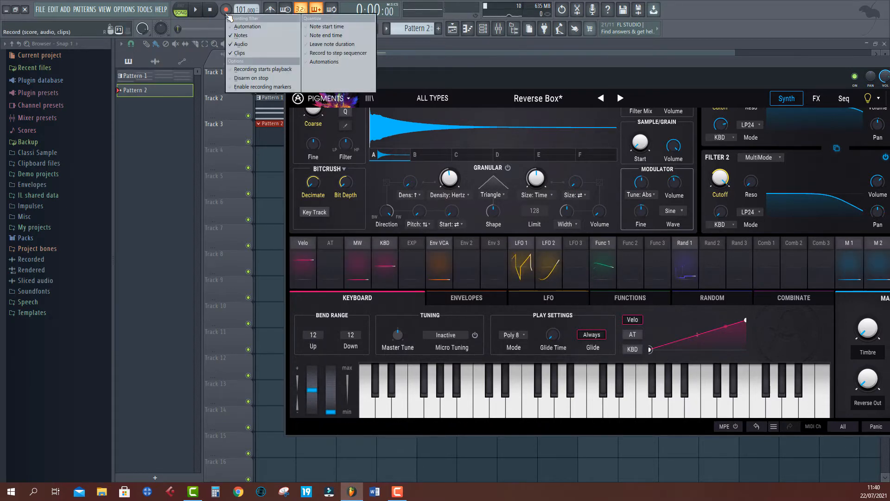
click(248, 26)
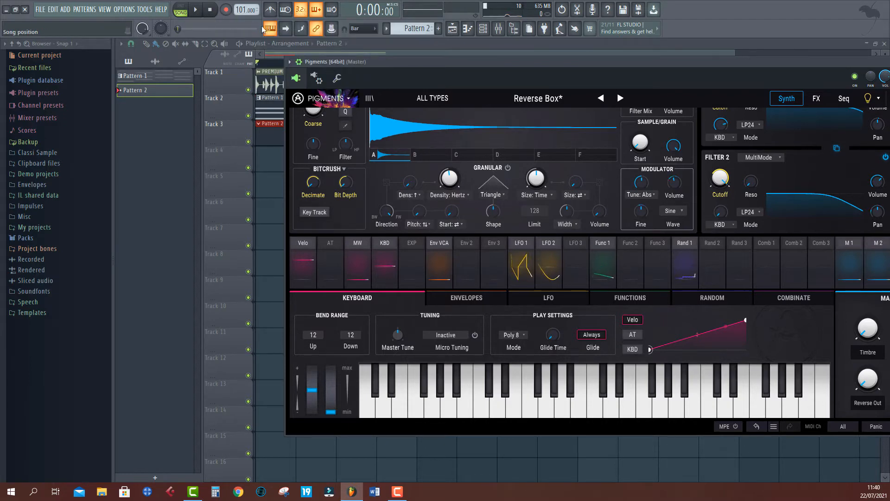
- Record pitch bend wheel movements into Pattern 2 while the song plays, then stop
click(197, 14)
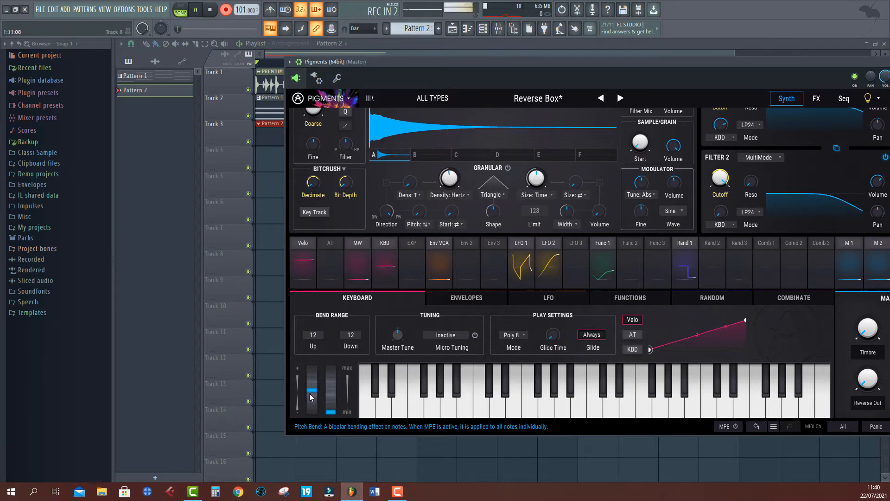
mouse_move(313, 392)
mouse_down()
mouse_move(312, 412)
mouse_move(313, 385)
mouse_up()
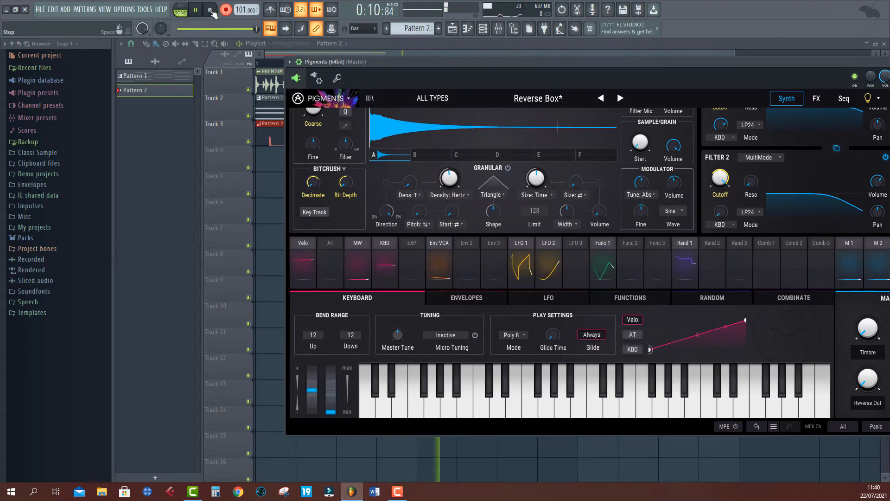
key(space)
- Return to the playlist and play back the recorded pitch bend
click(277, 44)
click(363, 52)
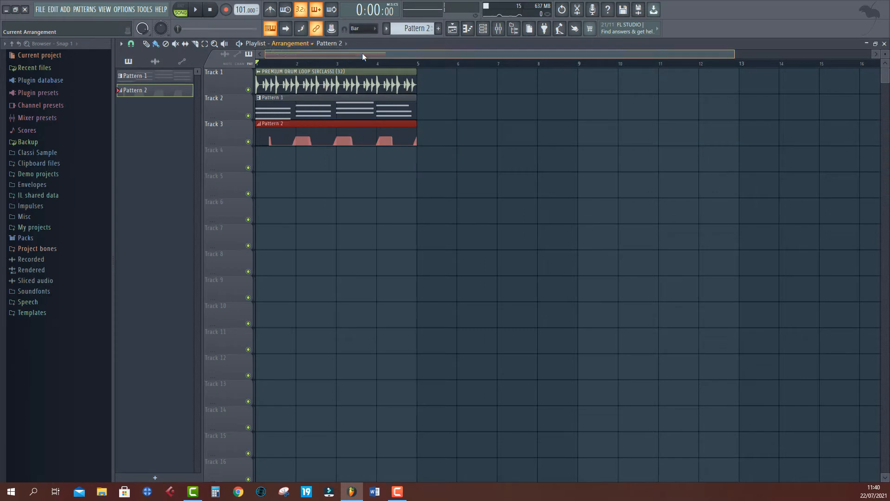
key(space)
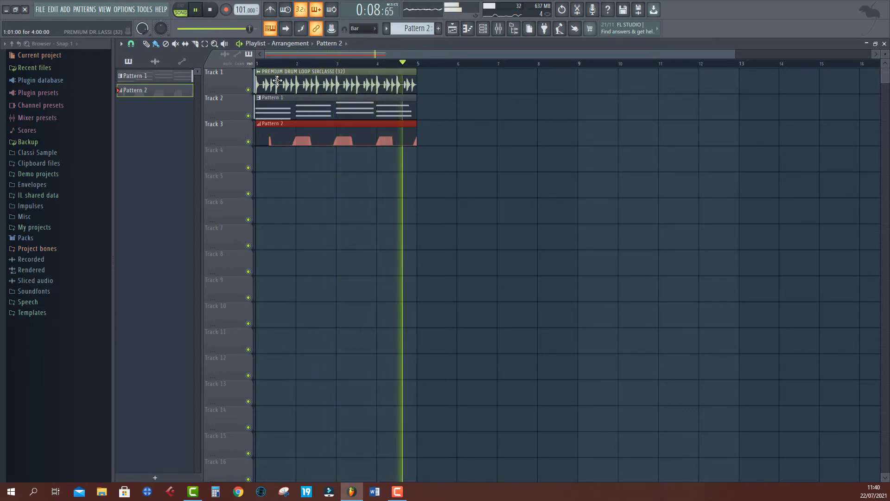
key(space)
- Open Pattern 2's pitch bend events and redraw two sections of the curve flat while playing
double_click(274, 136)
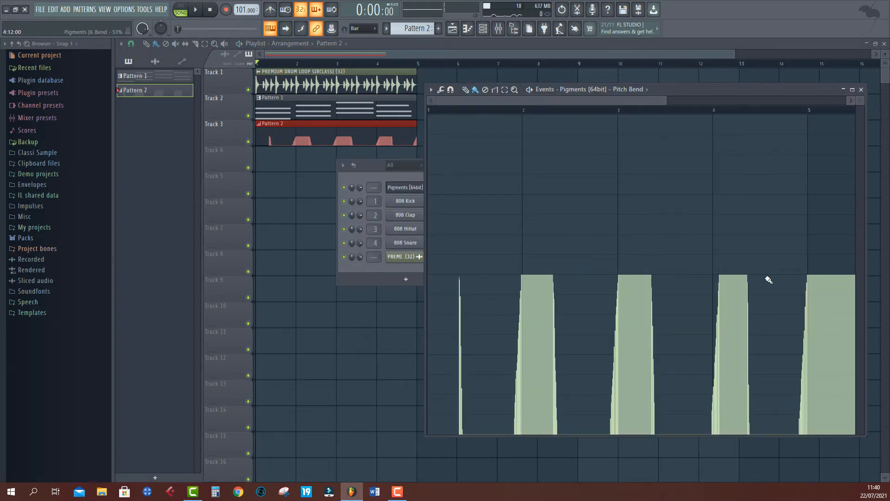
drag(549, 279, 574, 276)
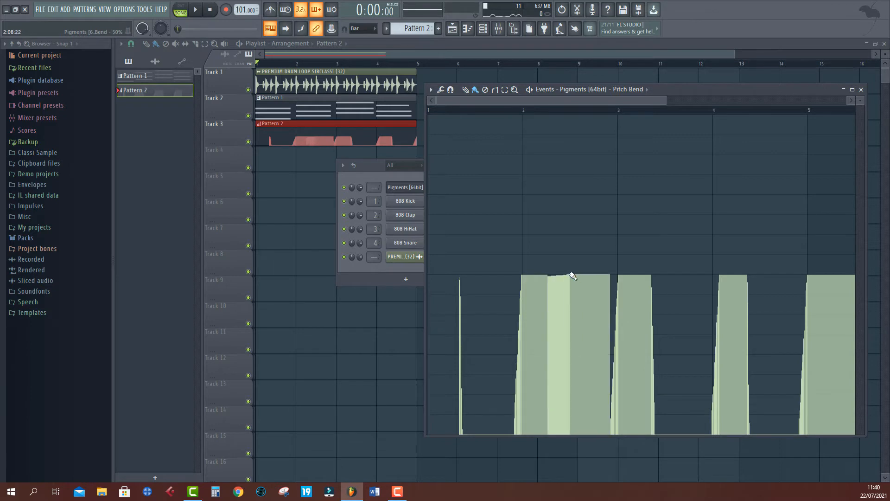
key(space)
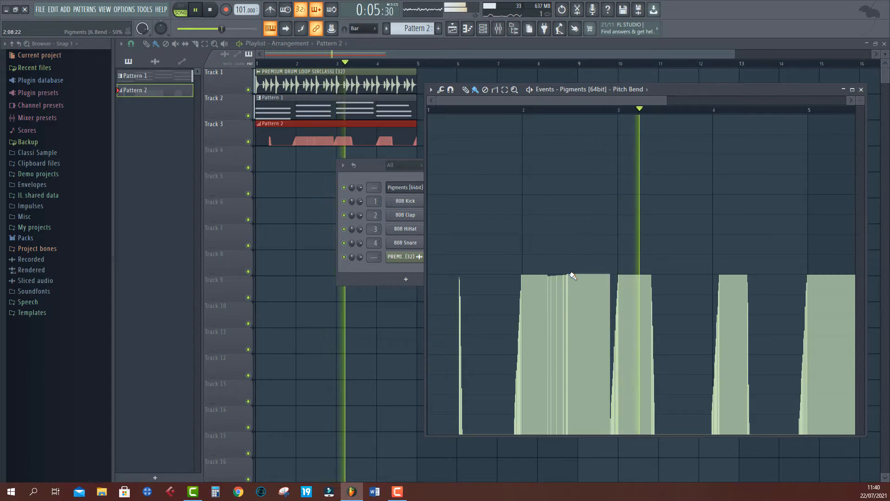
drag(747, 280, 799, 278)
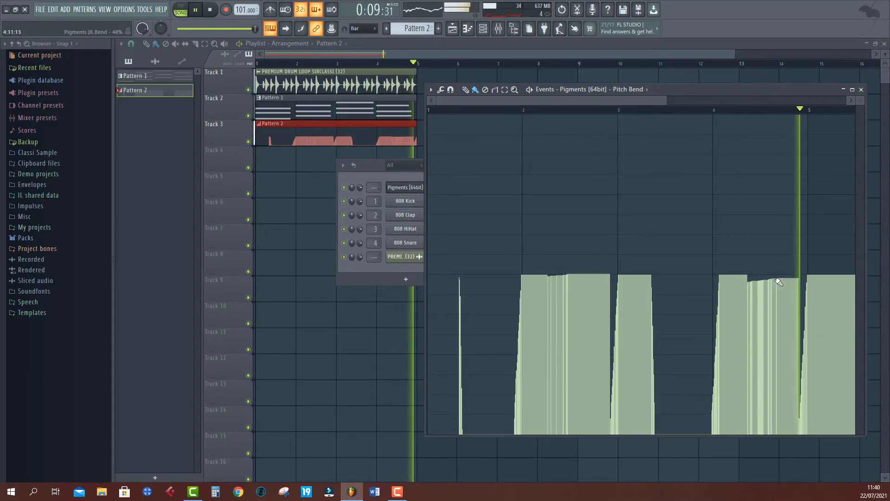
key(space)
- Undo the pitch bend edits and close the event editor
key(ctrl+z)
key(ctrl+z)
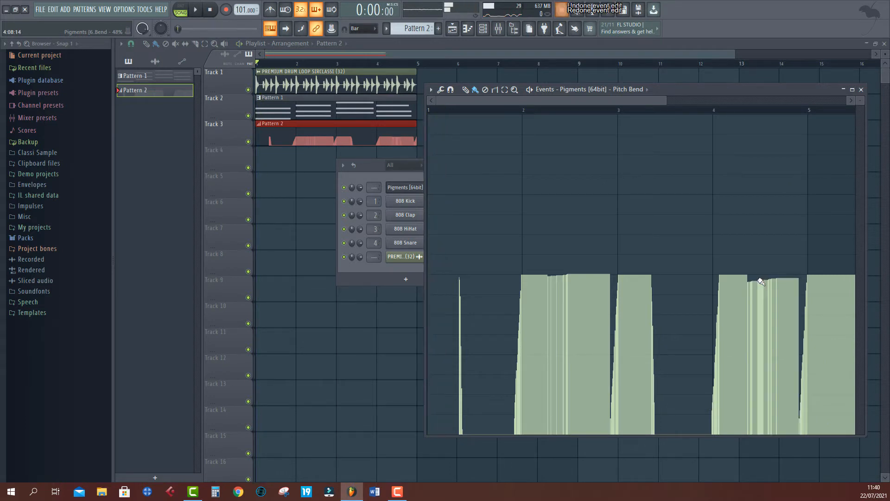
key(ctrl+z)
key(ctrl+alt+z)
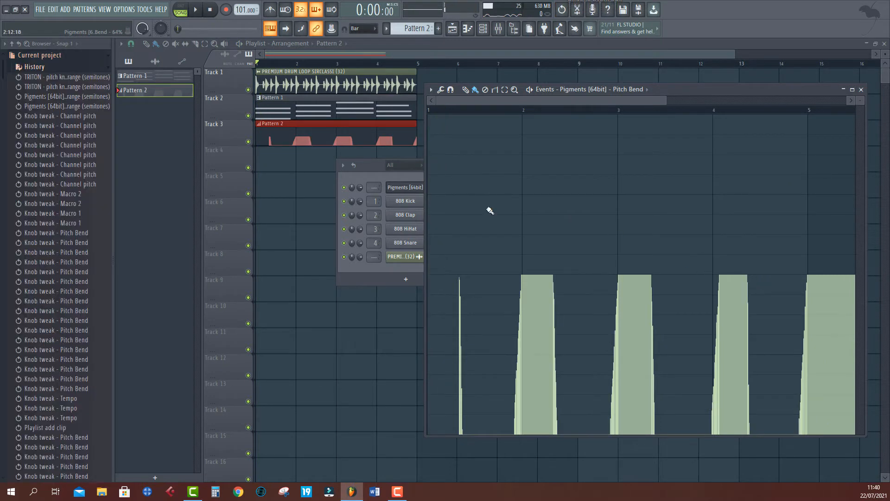
click(316, 133)
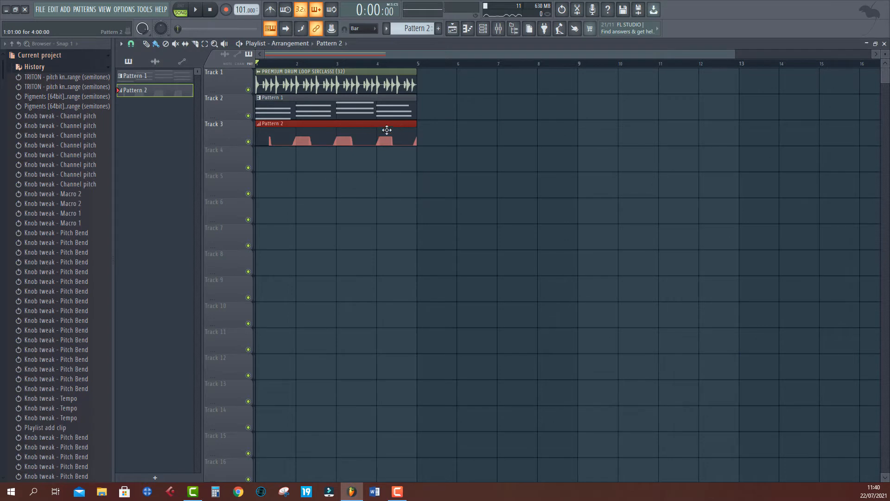
- Open the Lounge Lizard EP-4 channel in the piano roll
click(482, 30)
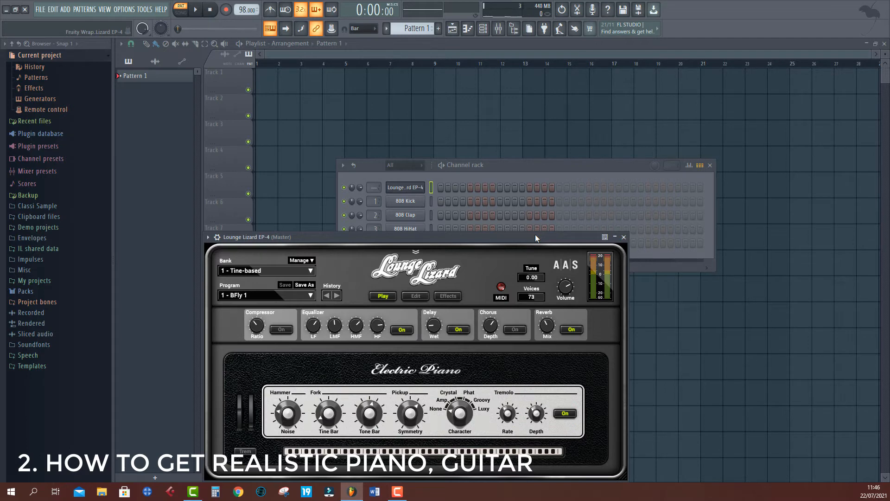
right_click(411, 192)
click(442, 192)
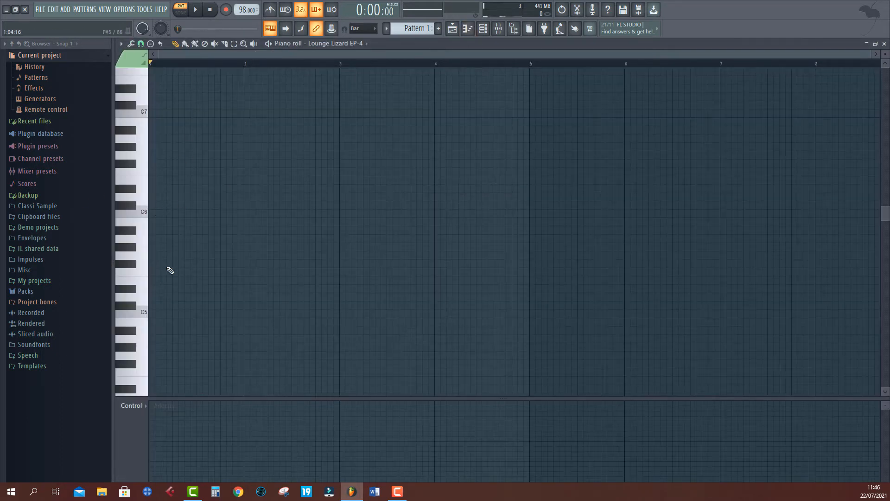
- Draw a C5 note about two bars long
click(153, 314)
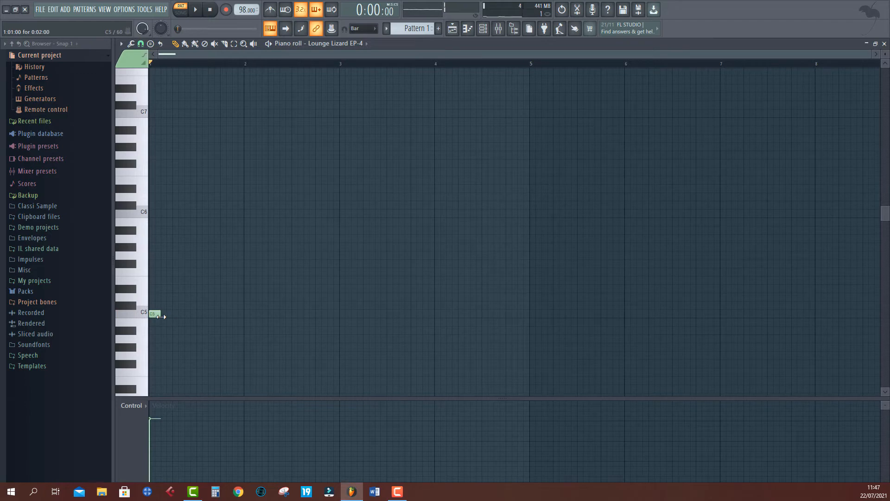
drag(161, 316, 340, 314)
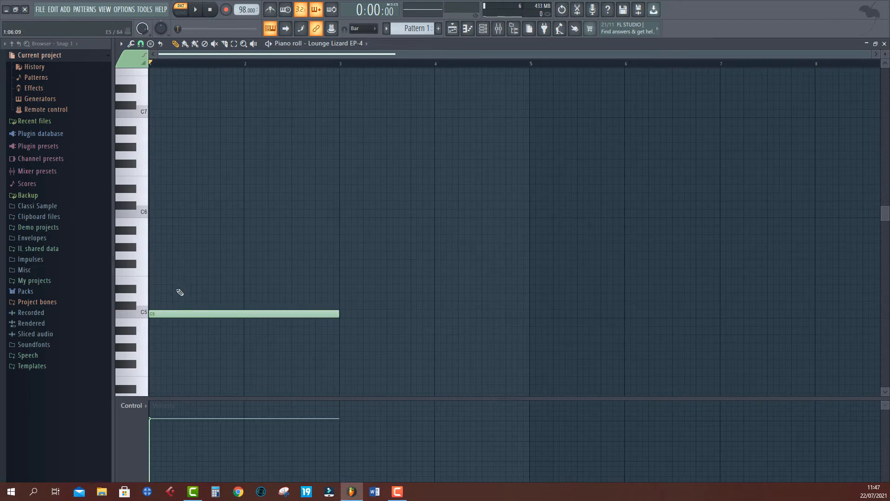
- Add two more two-bar notes above C5 to form a chord
click(154, 288)
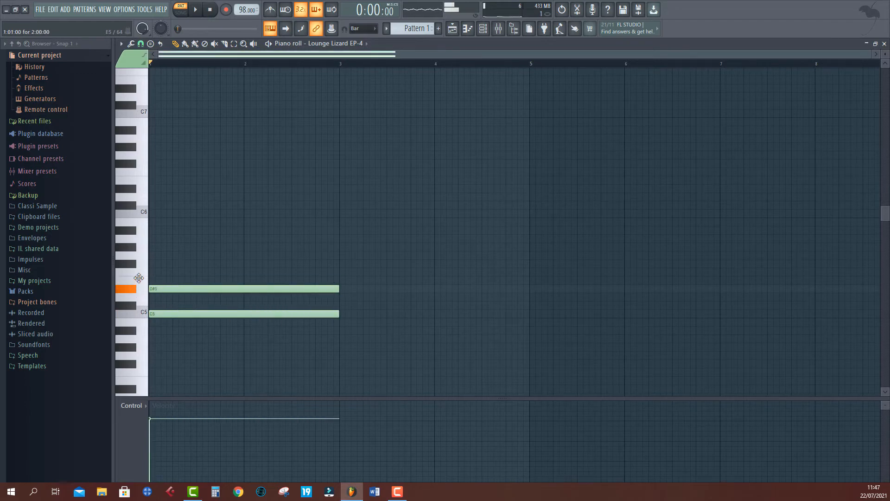
drag(139, 279, 118, 261)
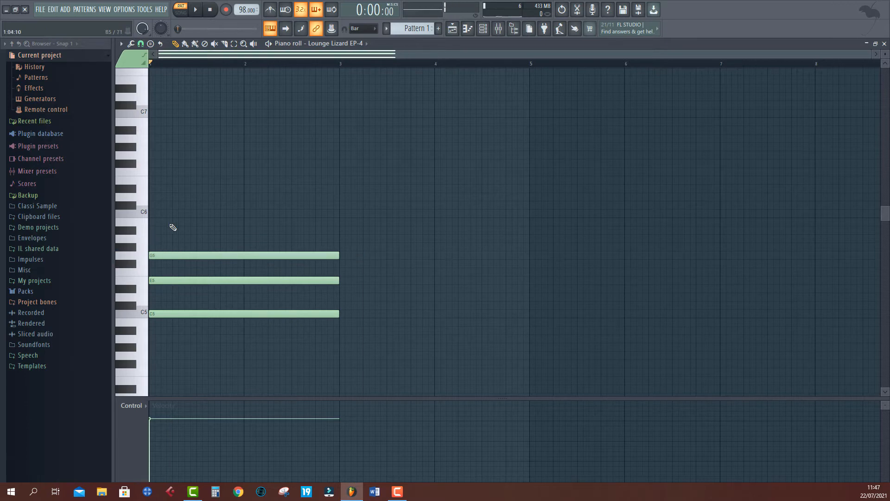
- Add B5 to the first chord and draw a second two-bar chord of D5, F5, A5 and C6 at bar 3
drag(173, 228, 133, 217)
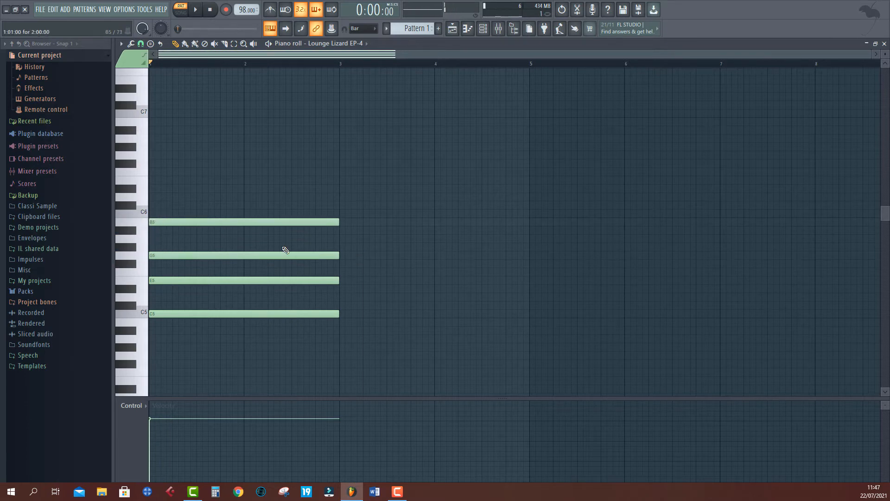
click(340, 297)
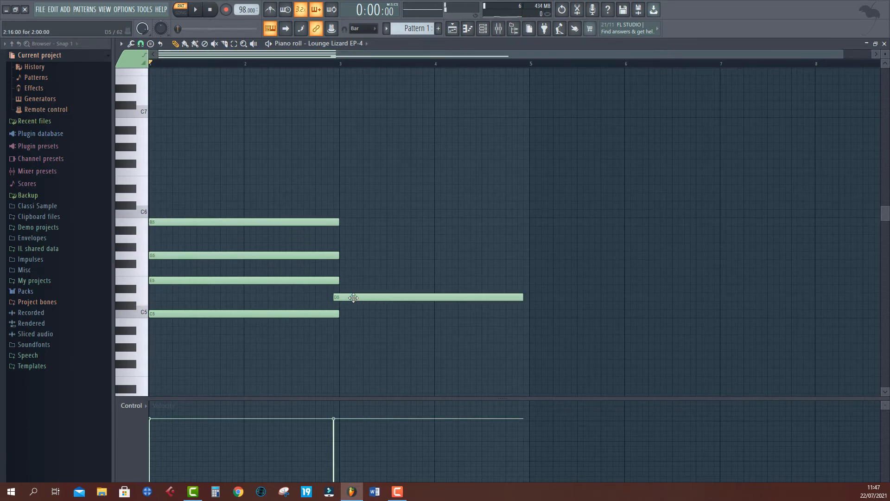
click(358, 297)
click(357, 263)
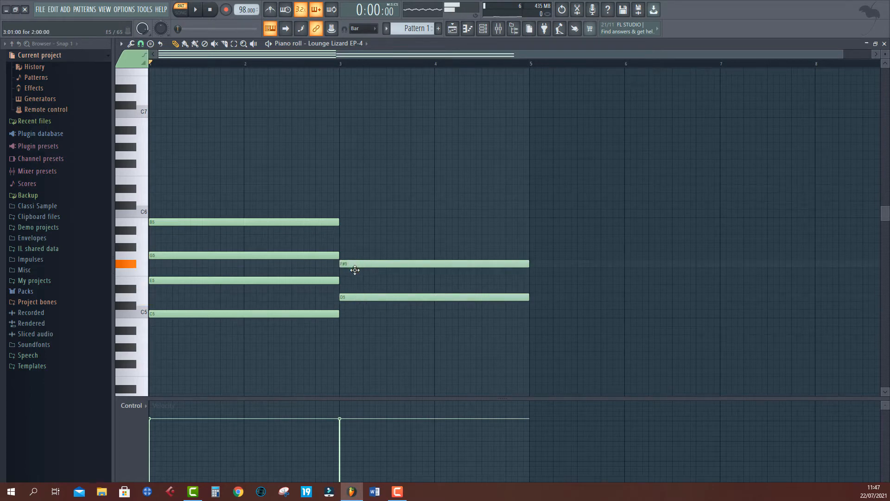
drag(355, 270, 357, 278)
drag(342, 246, 340, 212)
click(344, 211)
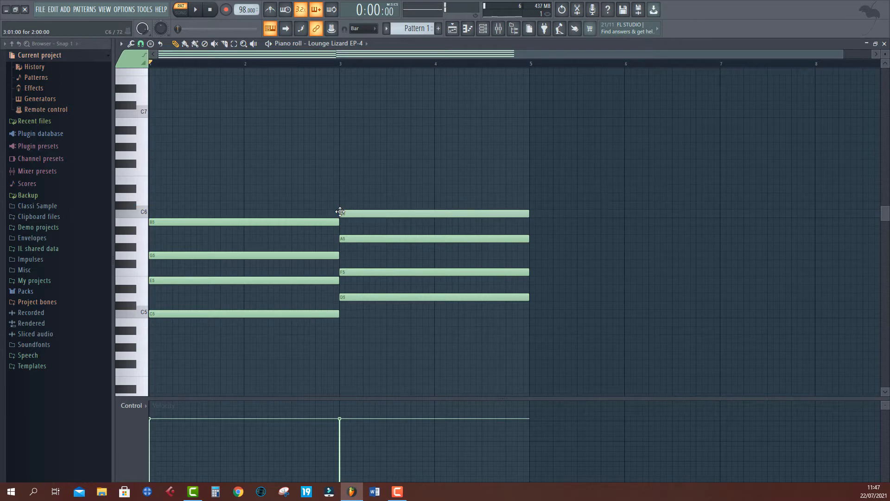
- Play back the two chords
click(197, 14)
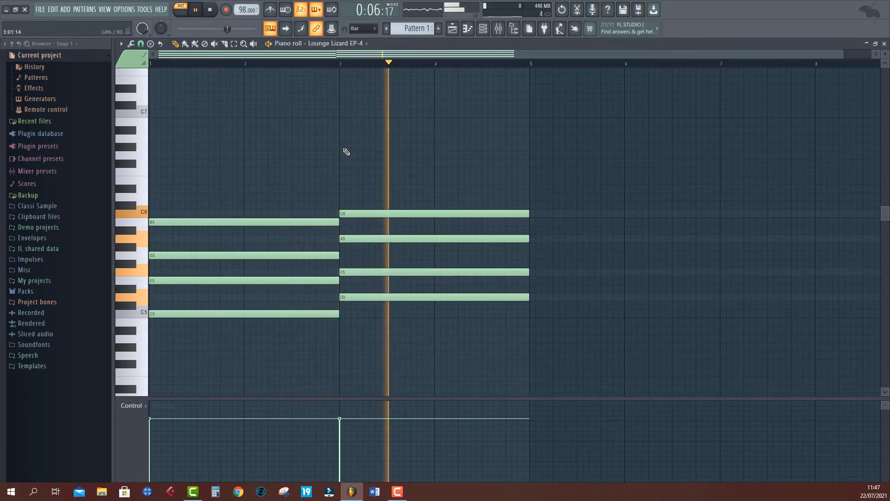
key(space)
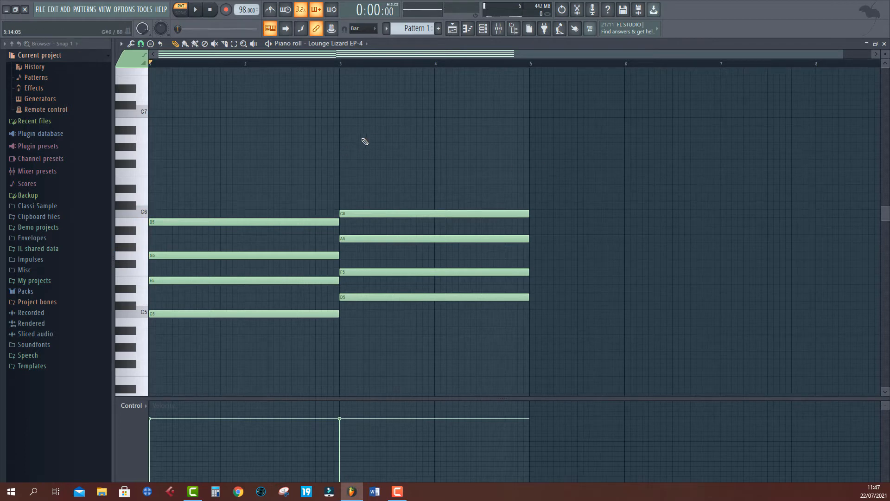
- Select all the chord notes and open the Strum tool
drag(446, 143, 222, 365)
drag(453, 143, 243, 368)
drag(462, 151, 247, 340)
click(120, 44)
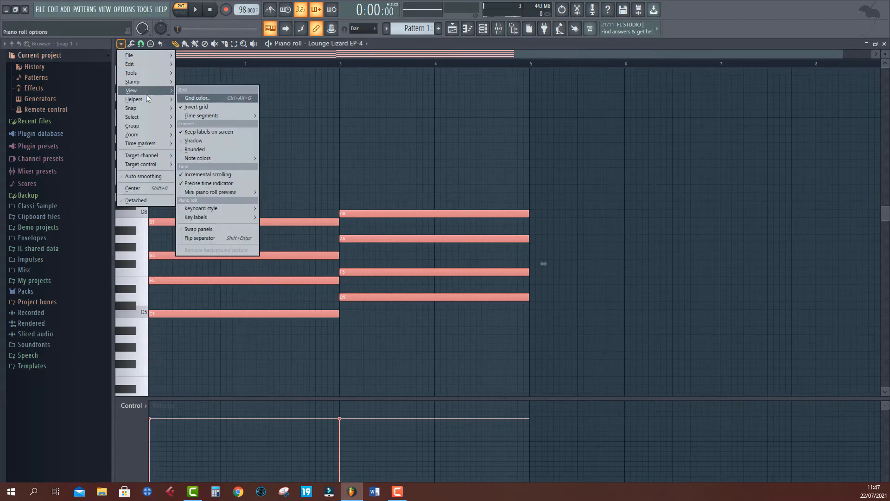
mouse_move(149, 72)
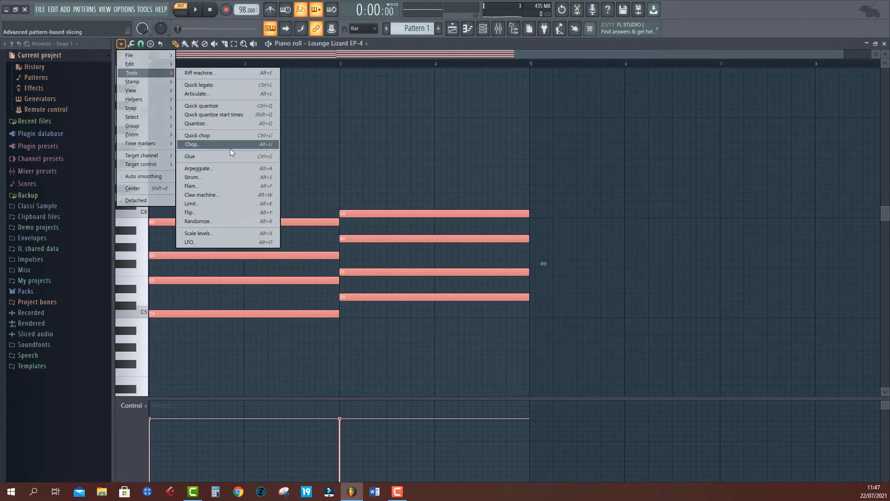
click(197, 176)
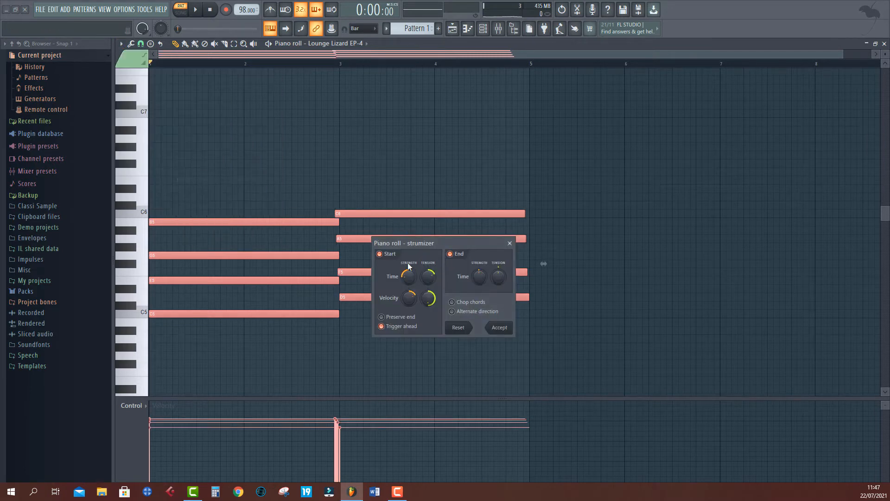
- Raise the strum's start time tension and velocity strength, previewing the result
drag(410, 242, 483, 279)
key(space)
key(space)
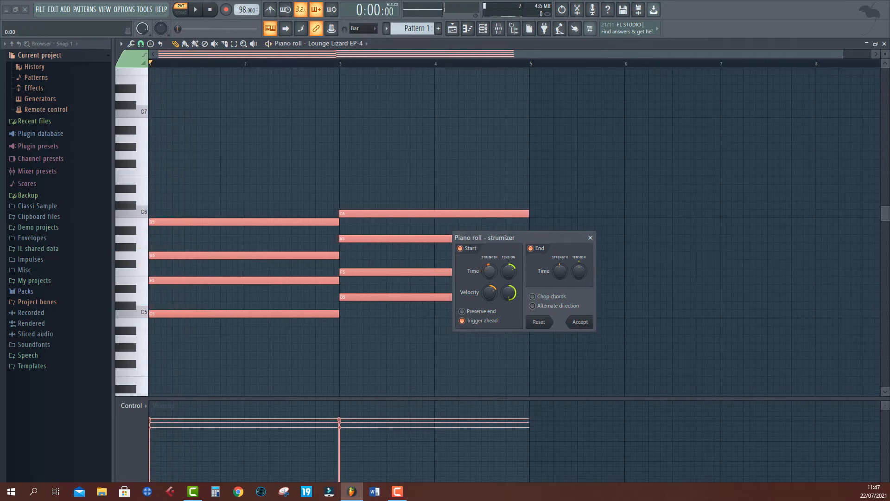
key(space)
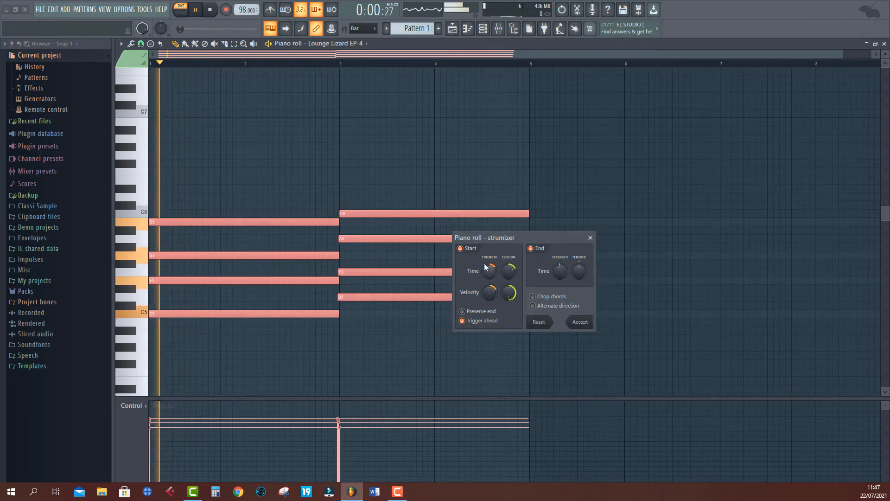
key(space)
click(465, 249)
key(space)
key(space)
click(469, 253)
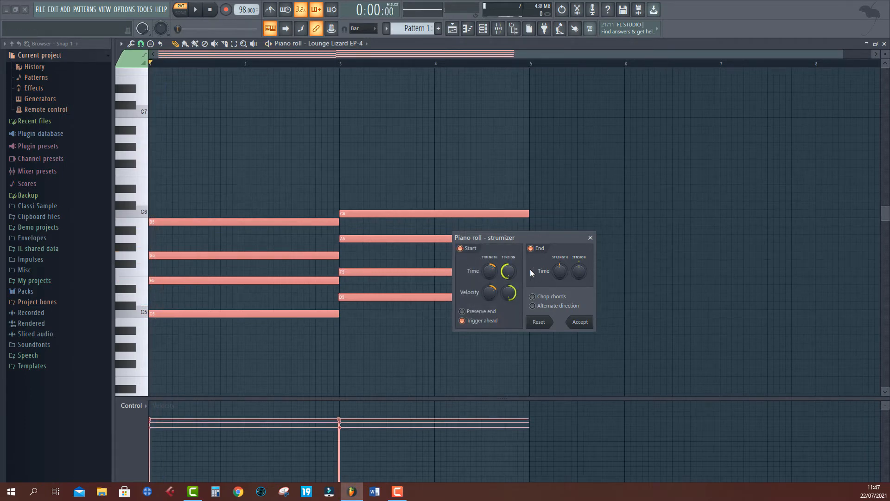
drag(505, 275, 506, 258)
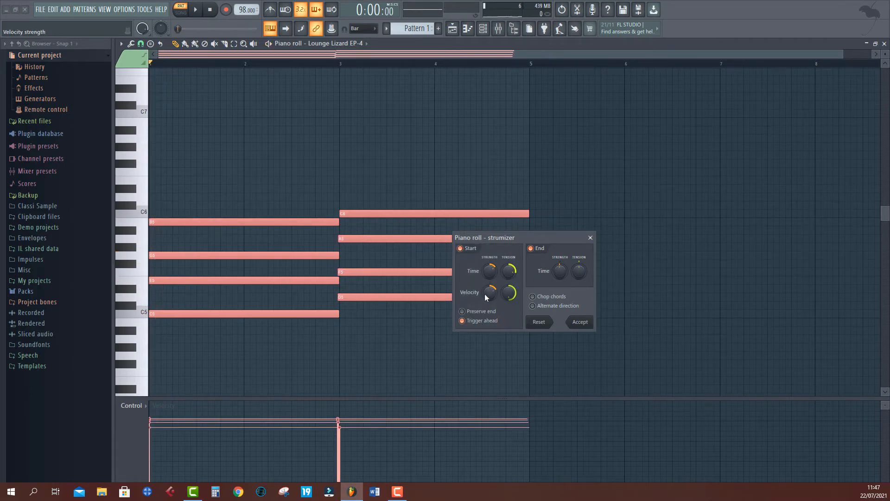
drag(486, 297, 486, 283)
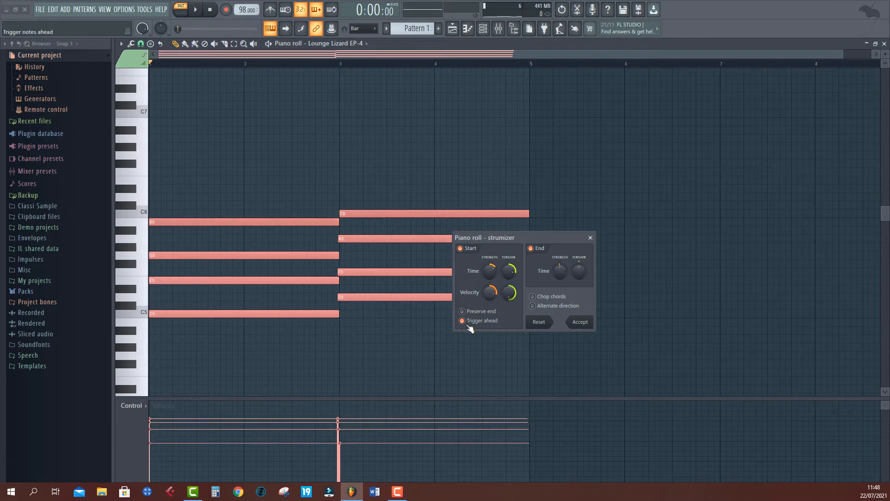
key(space)
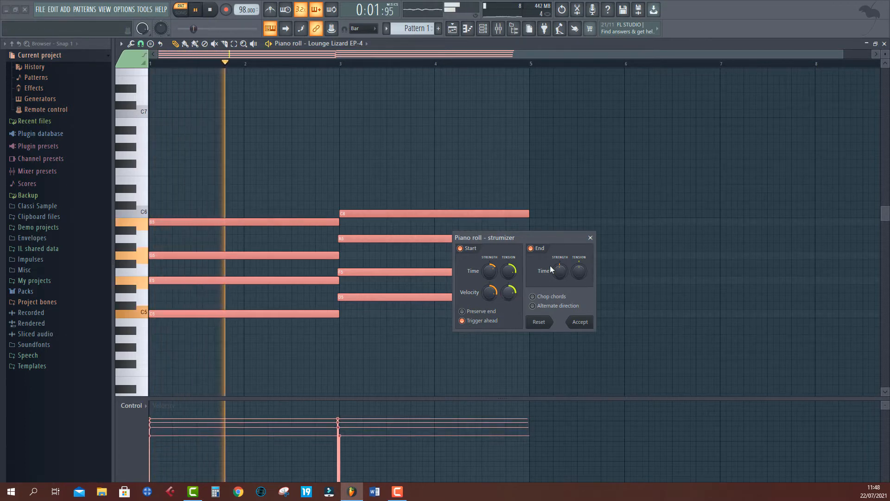
- Raise the strum's end time strength and turn off Trigger ahead while previewing
click(539, 250)
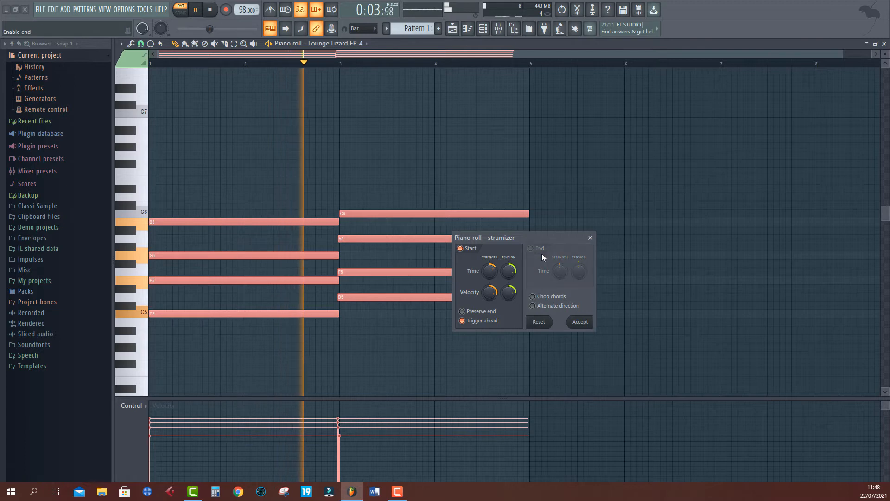
click(537, 251)
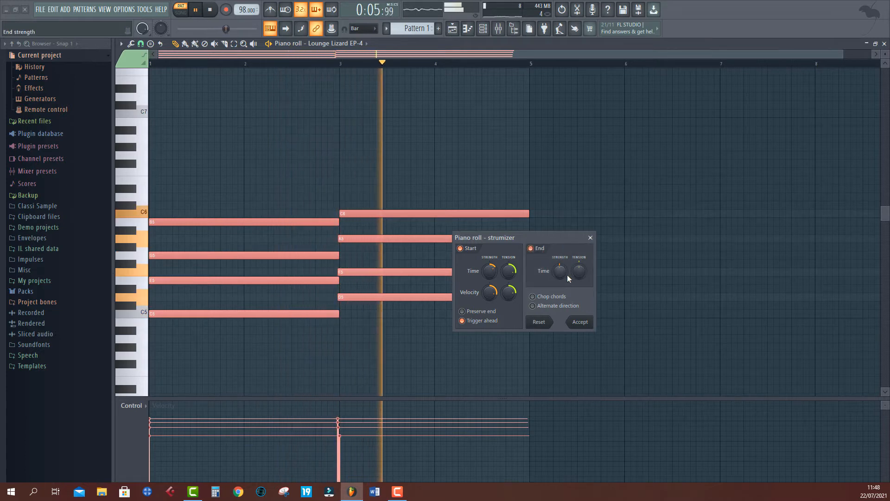
drag(568, 275, 568, 263)
key(space)
key(space)
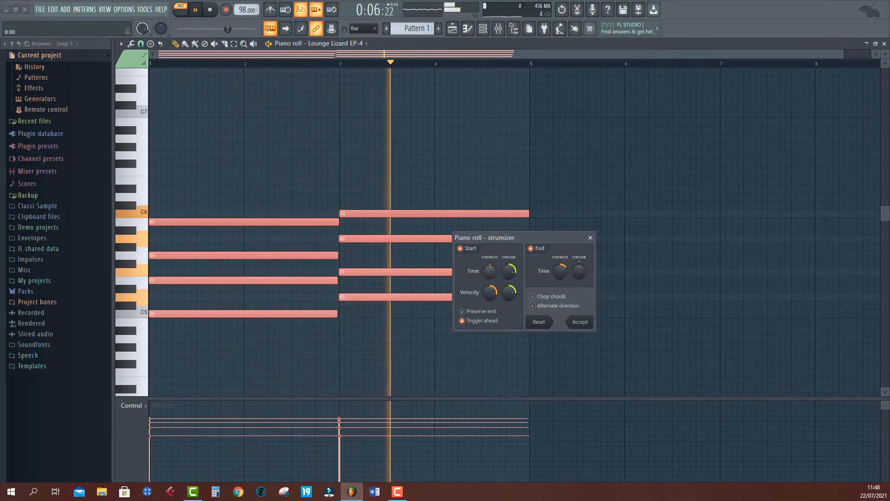
mouse_move(489, 271)
mouse_down()
mouse_move(490, 250)
mouse_move(489, 274)
mouse_up()
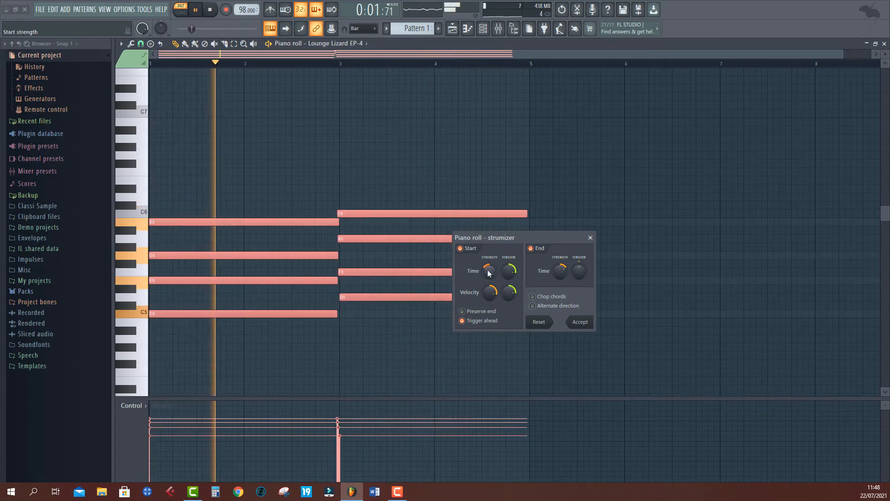
click(462, 321)
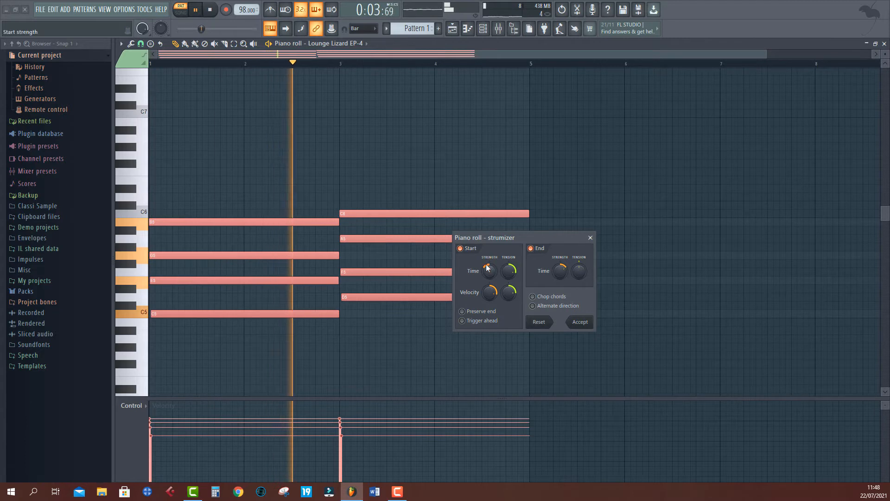
key(space)
- Vary the strum's start time strength and tension, previewing playback after each change
drag(488, 268, 488, 249)
key(space)
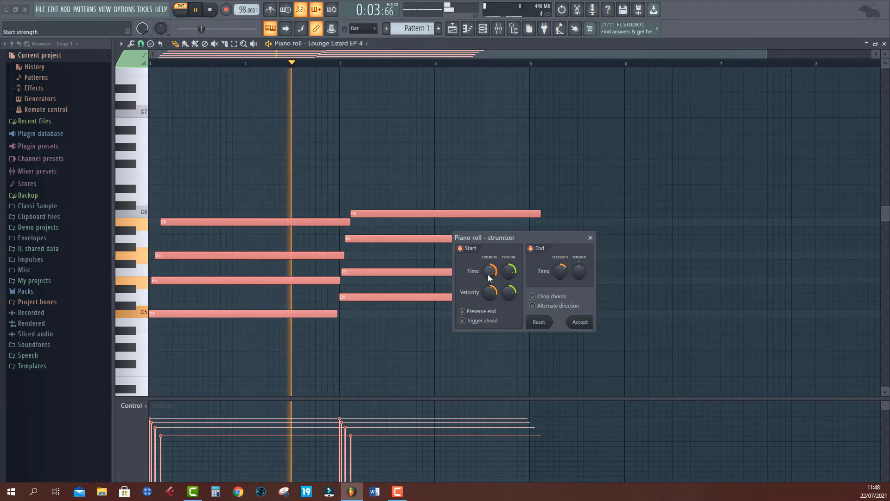
key(space)
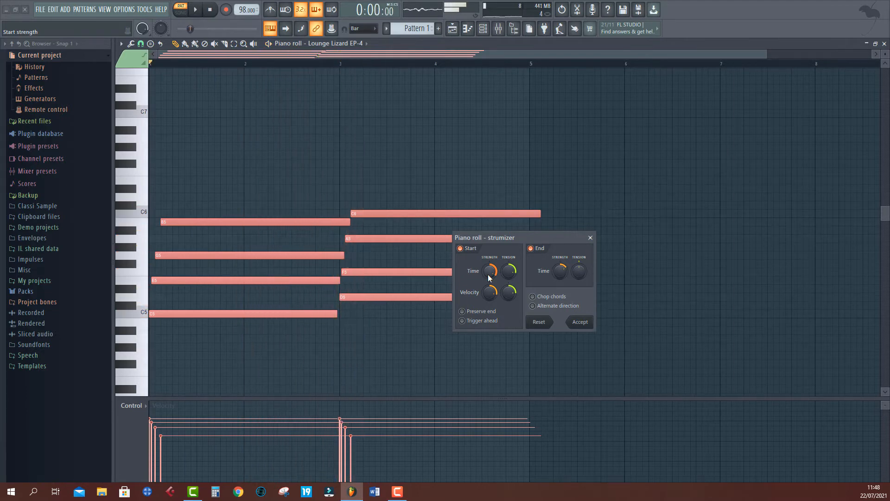
drag(488, 277, 488, 291)
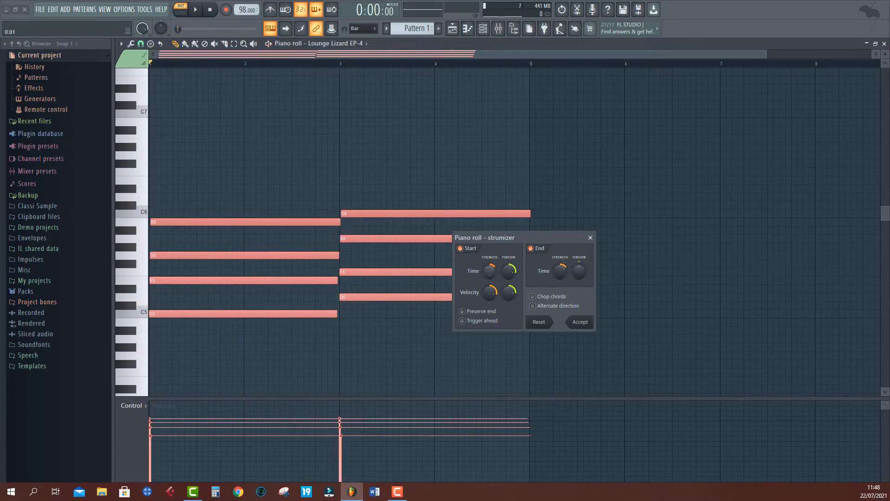
key(space)
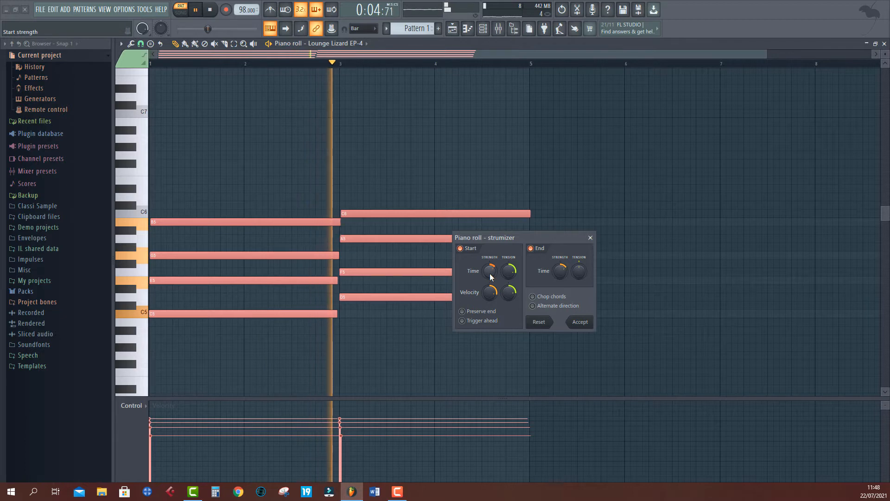
key(space)
key(space)
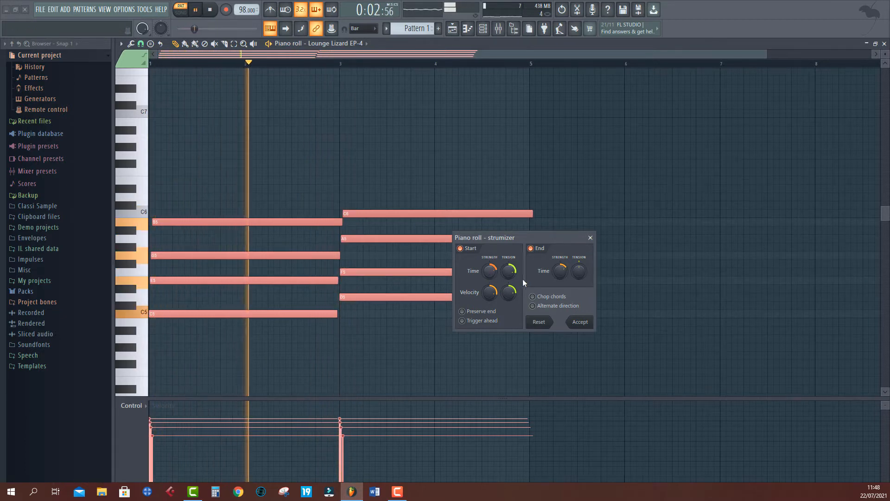
drag(509, 271, 509, 293)
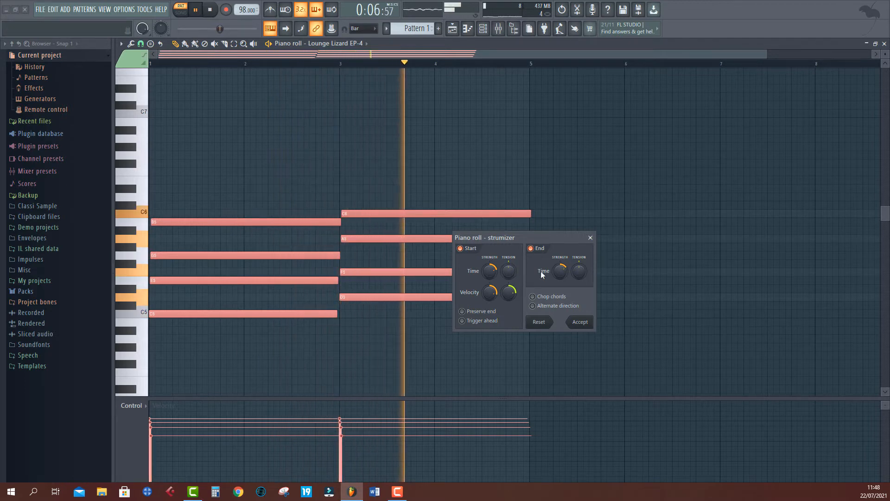
key(space)
key(space)
key(space)
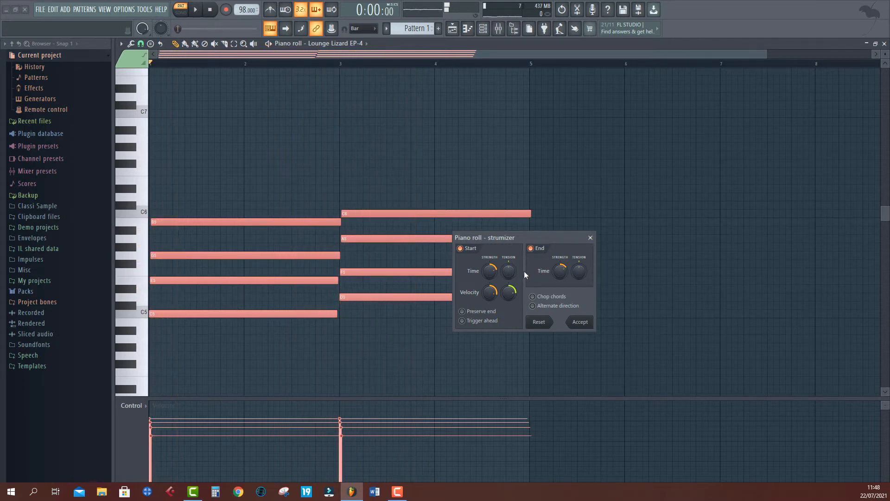
- Reset the strum settings and close the strumizer
click(541, 321)
key(space)
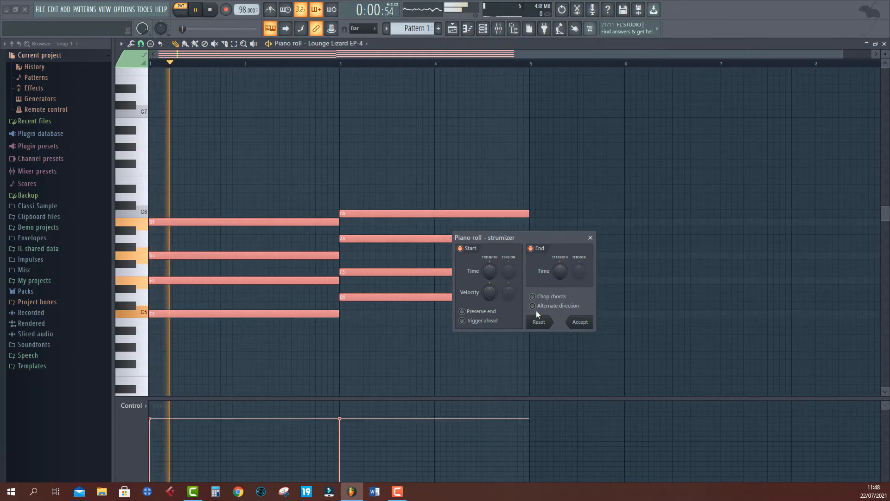
key(space)
click(590, 238)
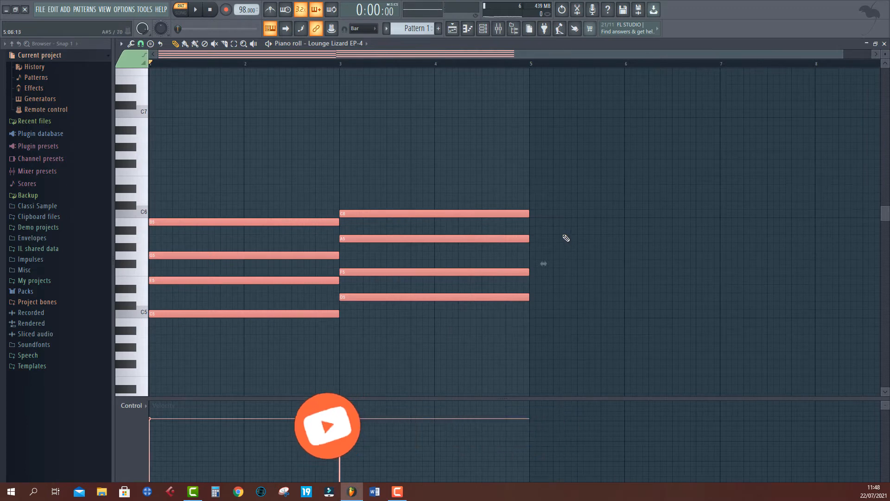
- Reopen the strumizer, turn off Trigger ahead, raise start time strength slightly, preview and accept the strum
key(alt+s)
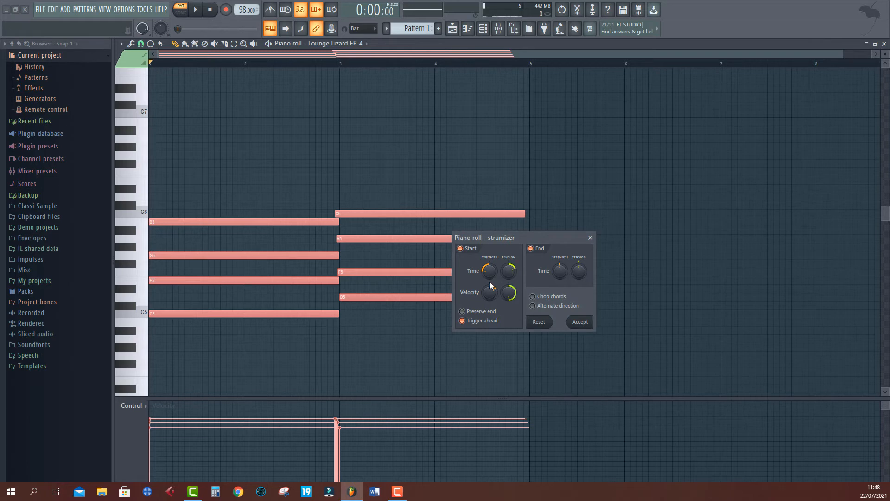
drag(491, 277, 495, 329)
click(491, 321)
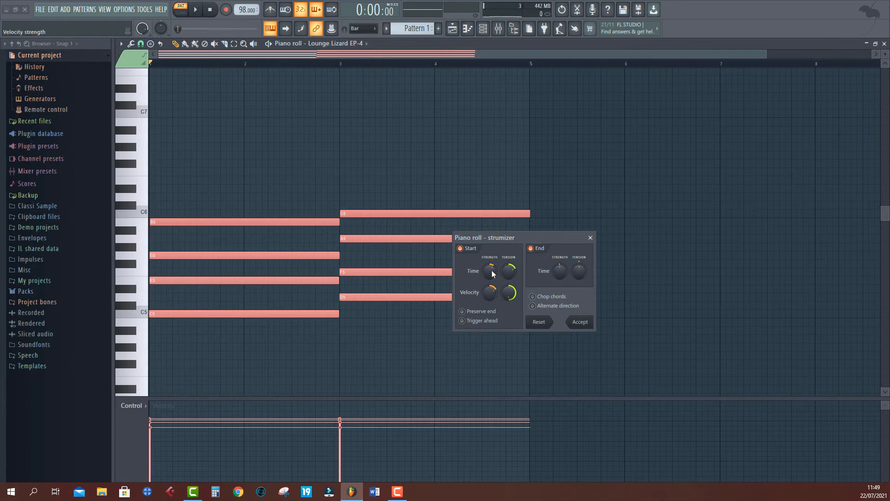
mouse_move(493, 274)
mouse_down()
mouse_move(493, 231)
mouse_move(493, 266)
mouse_up()
key(space)
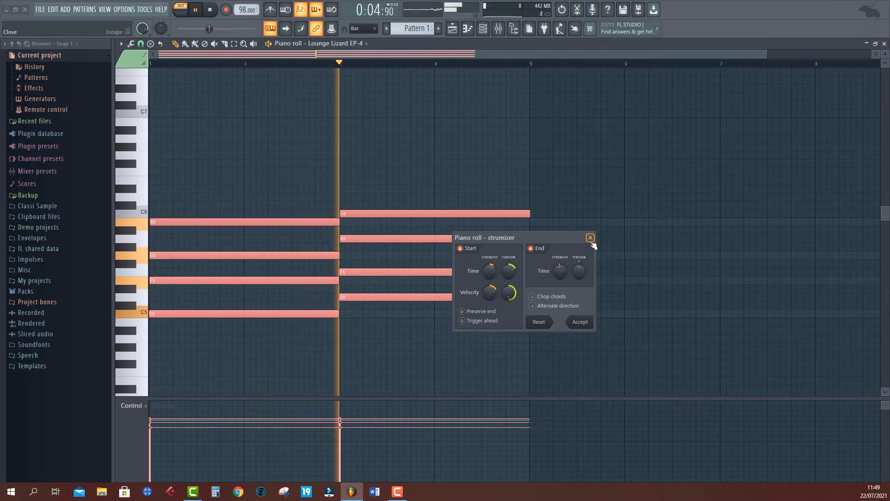
key(space)
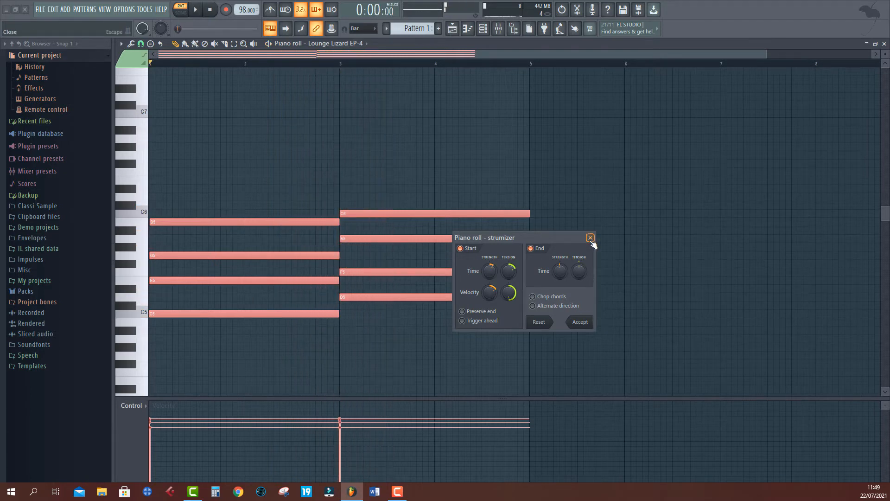
click(580, 322)
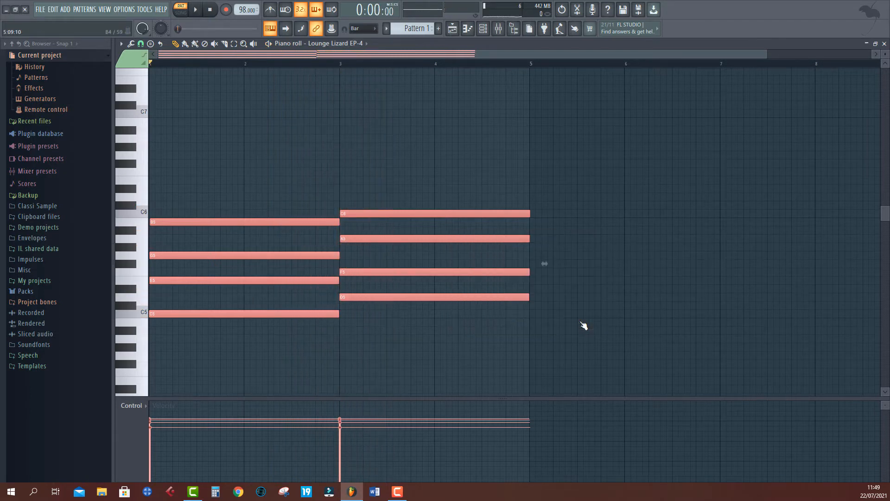
- Draw an E6 note about two bars long starting just after bar 2
click(256, 182)
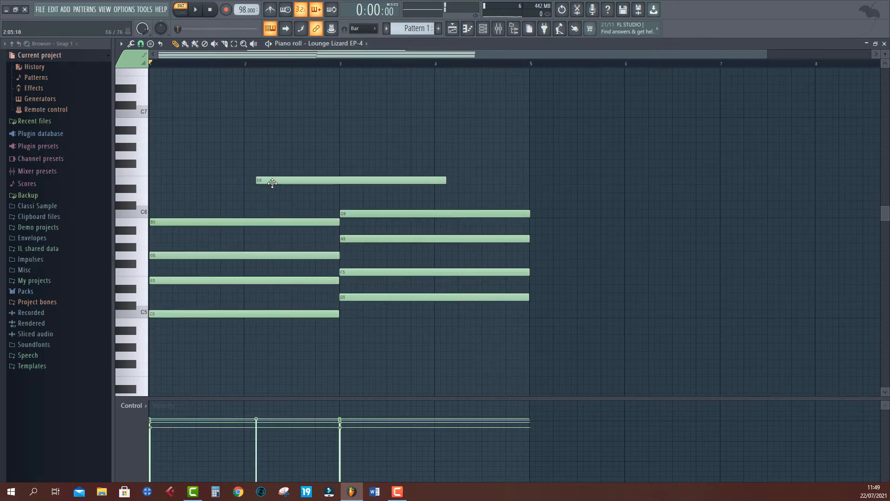
- Delete the E6 note, nudge the B5 note to start slightly later, and play the pattern back
right_click(272, 182)
drag(190, 219, 204, 218)
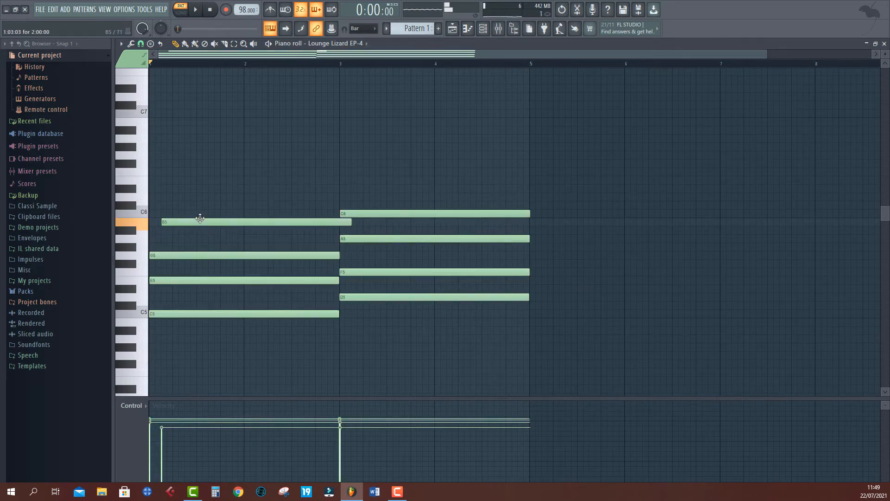
key(space)
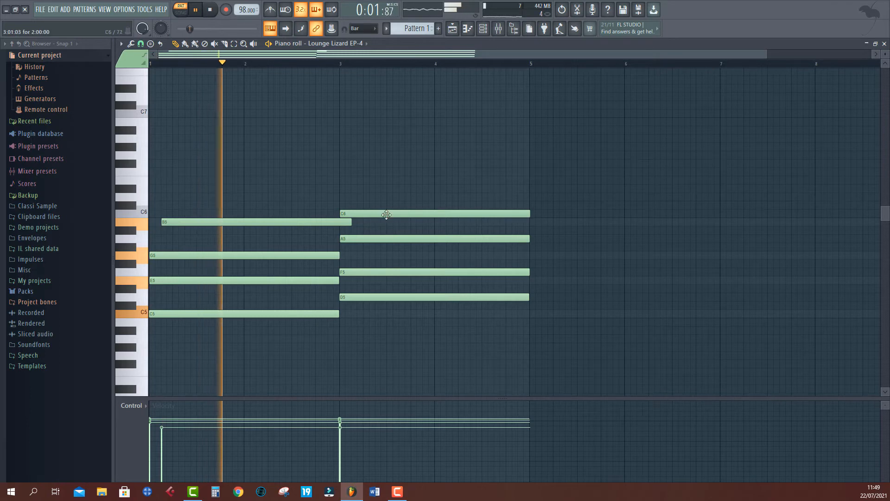
- Move the C6 note to start slightly before bar 3 and stop playback
drag(383, 214, 361, 217)
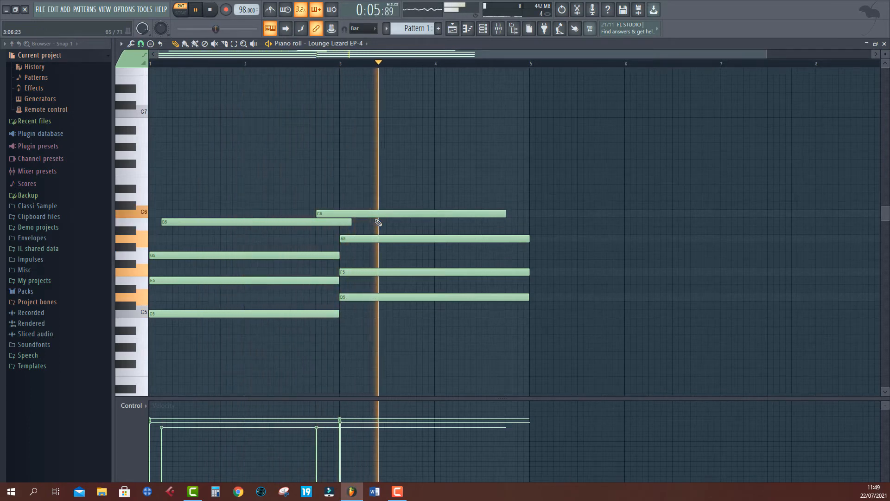
key(space)
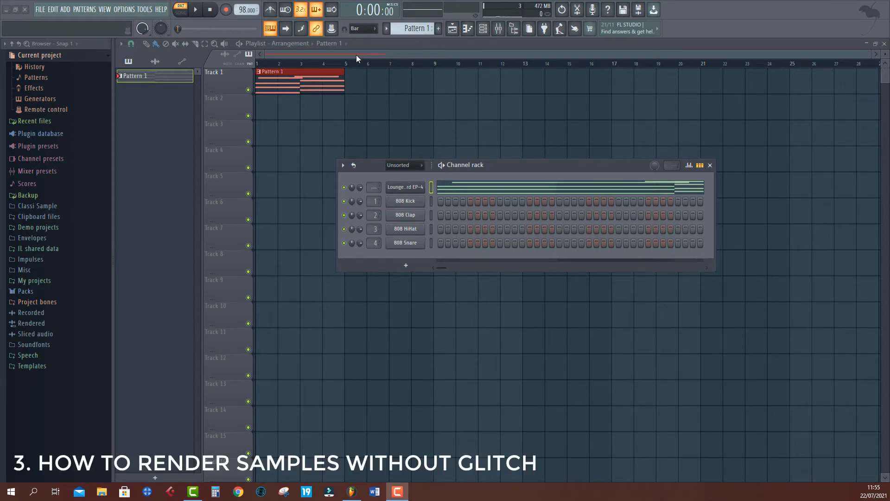
- Render Pattern 1 and replace it in the playlist with its audio clip
right_click(159, 77)
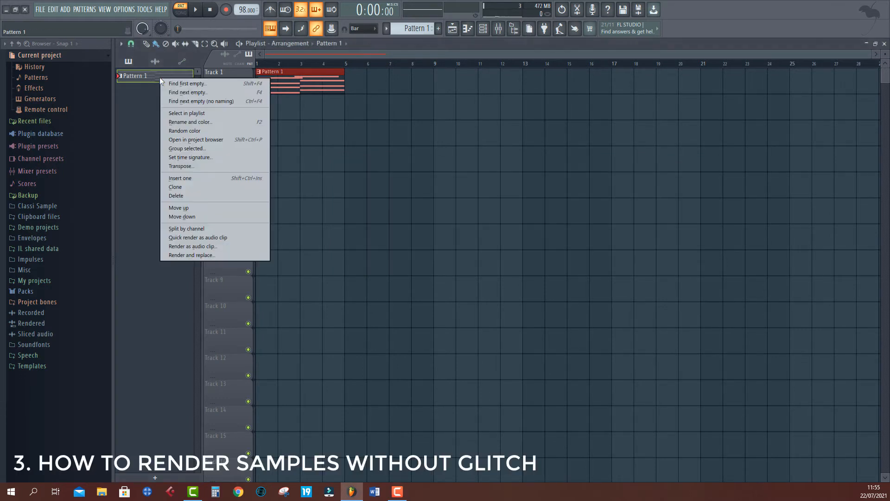
click(206, 255)
click(514, 371)
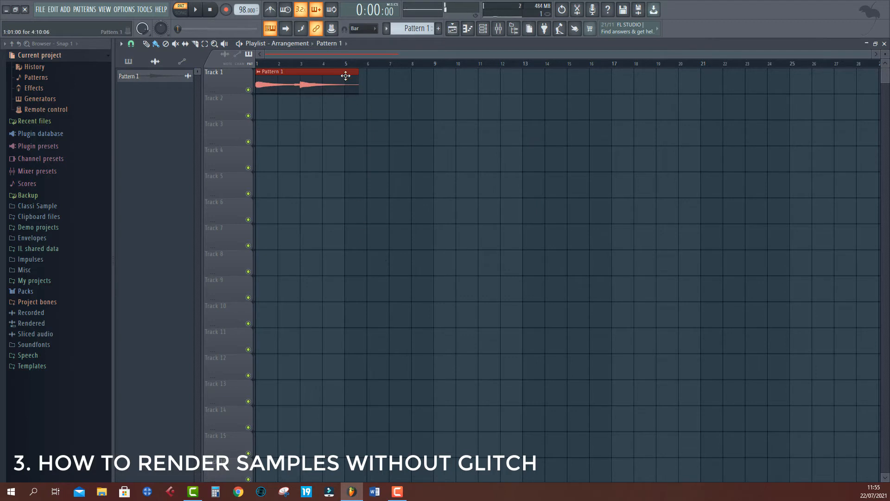
- Add a copy of the rendered clip at bar 5, delete it, and undo both changes
scroll(348, 73, up, 3)
drag(350, 54, 313, 55)
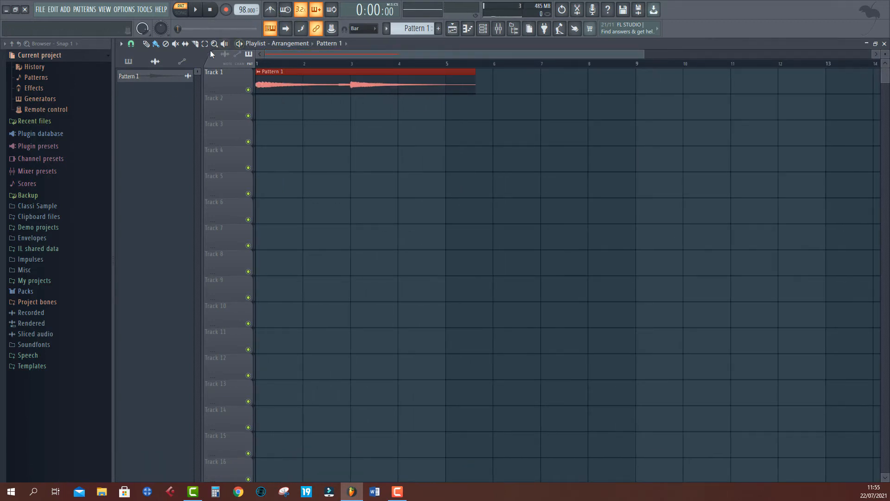
drag(449, 102, 449, 103)
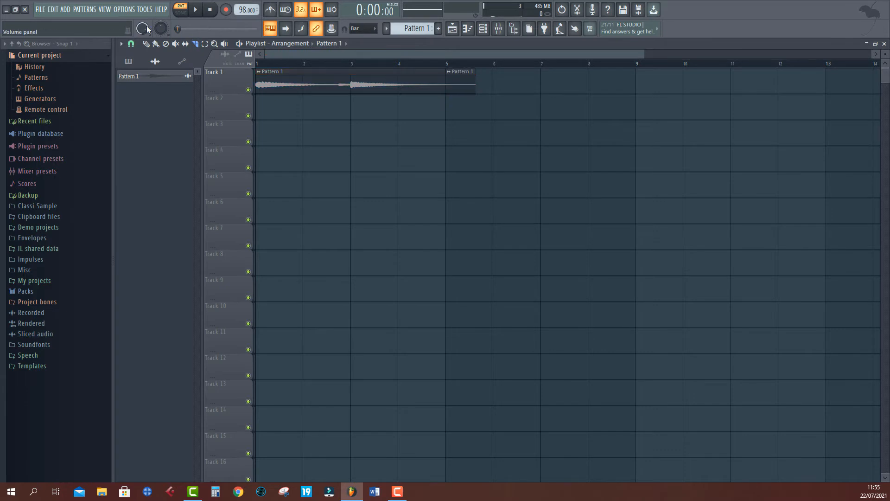
click(146, 43)
right_click(450, 90)
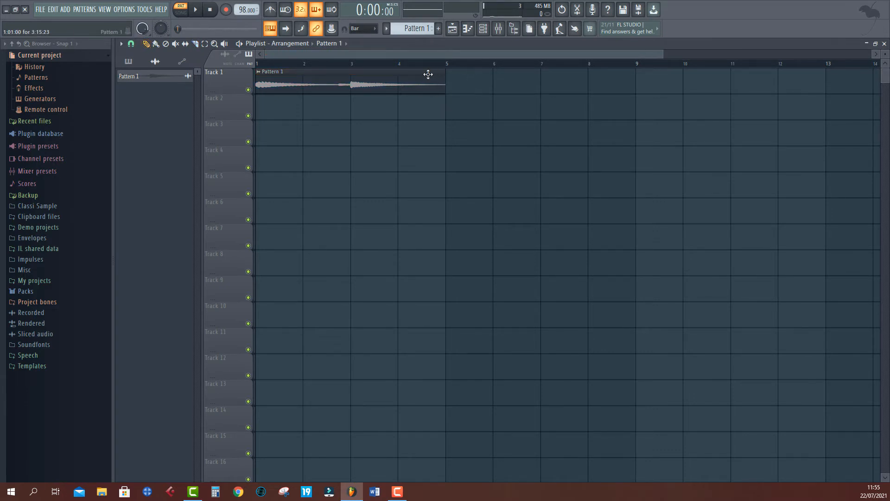
scroll(432, 69, down, 2)
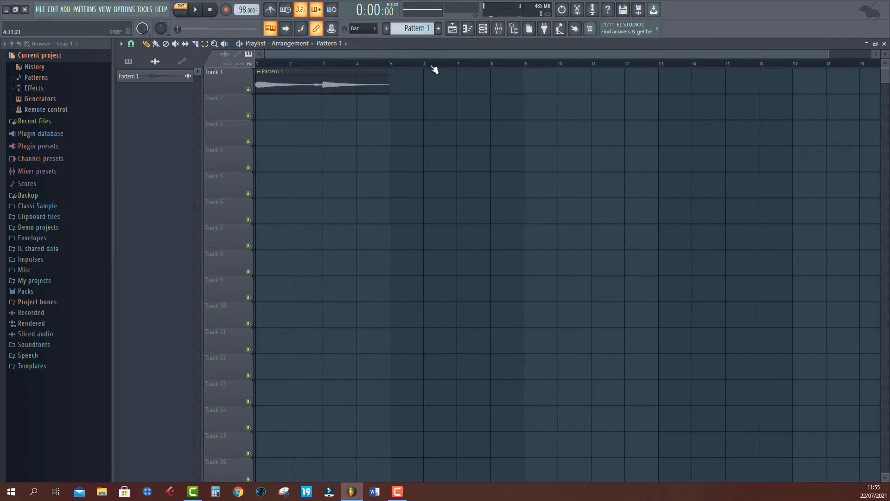
key(ctrl+z)
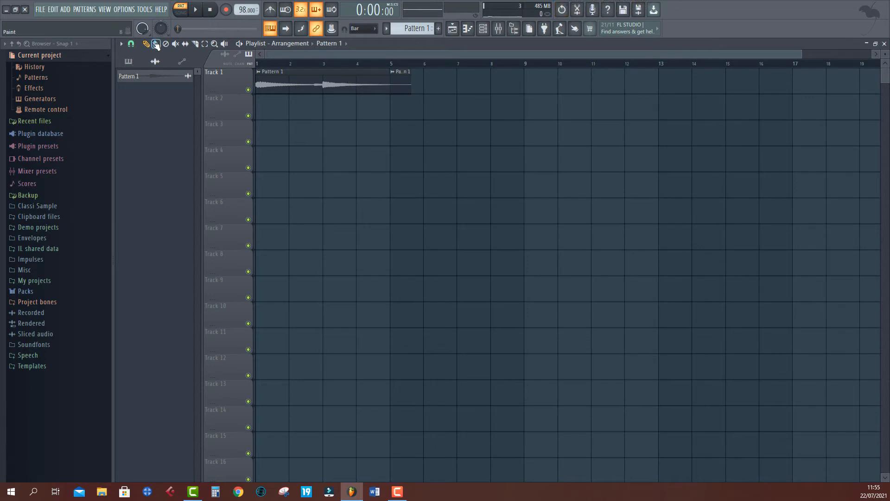
key(ctrl+z)
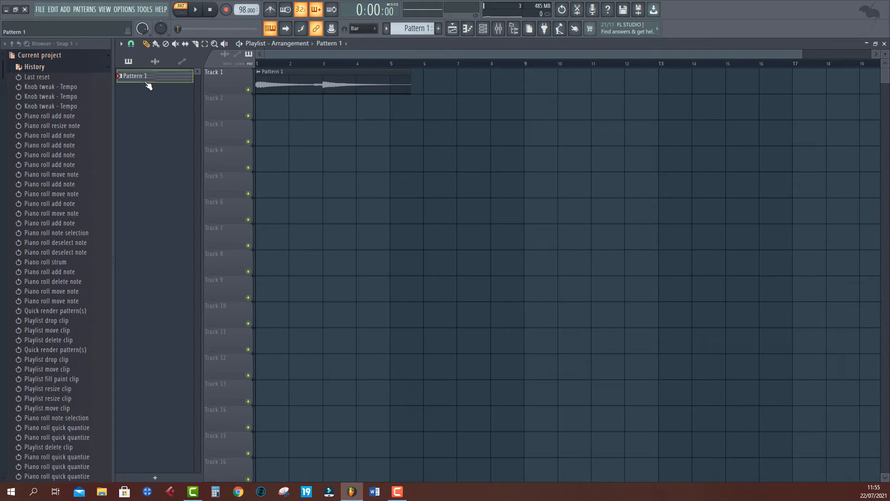
- Render Pattern 1 as an audio clip, trying each tail mode and settling on Wrap remainder
right_click(147, 82)
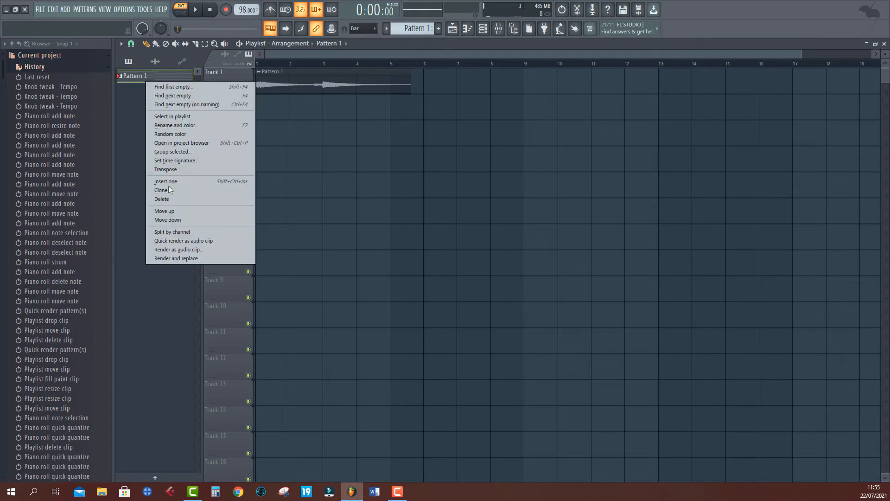
click(185, 251)
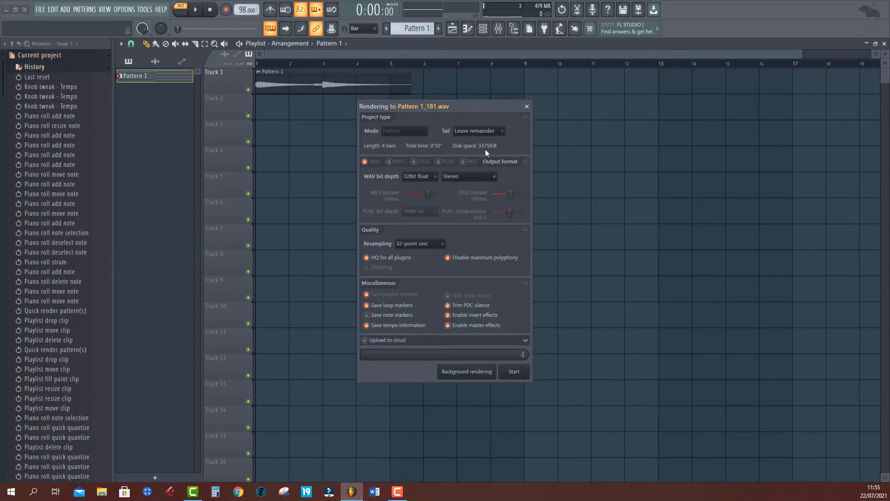
click(475, 131)
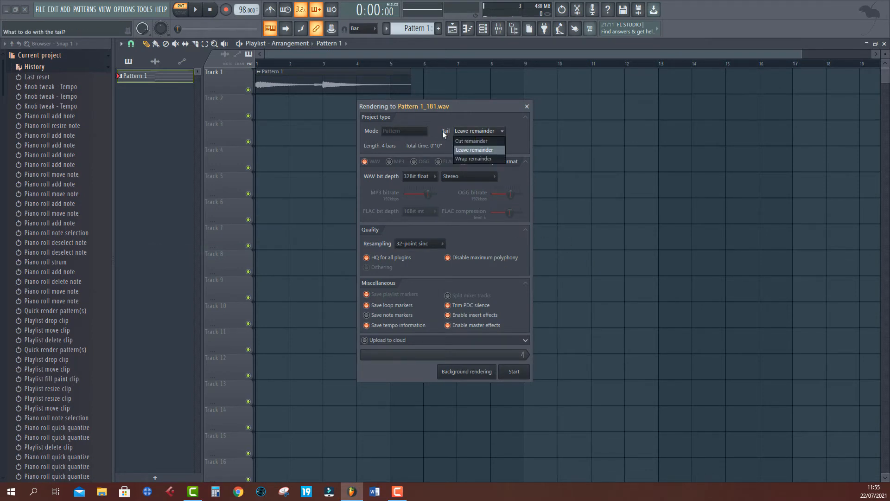
click(473, 159)
click(477, 133)
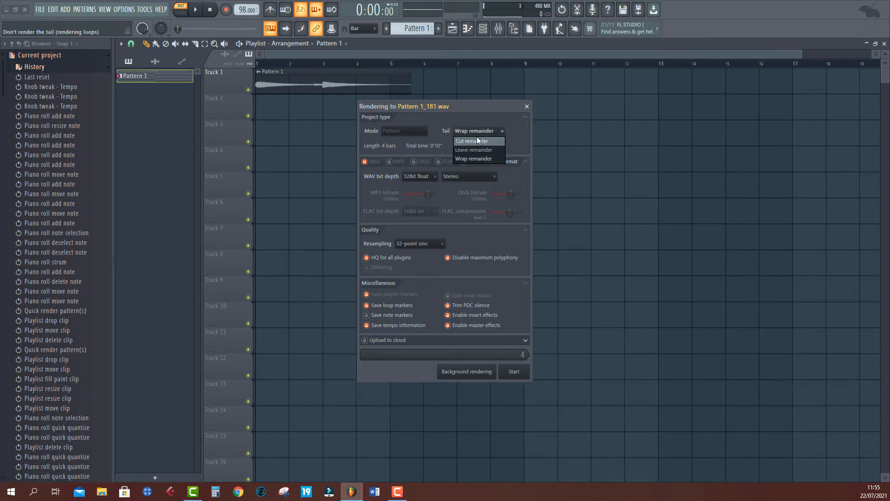
click(477, 137)
click(480, 132)
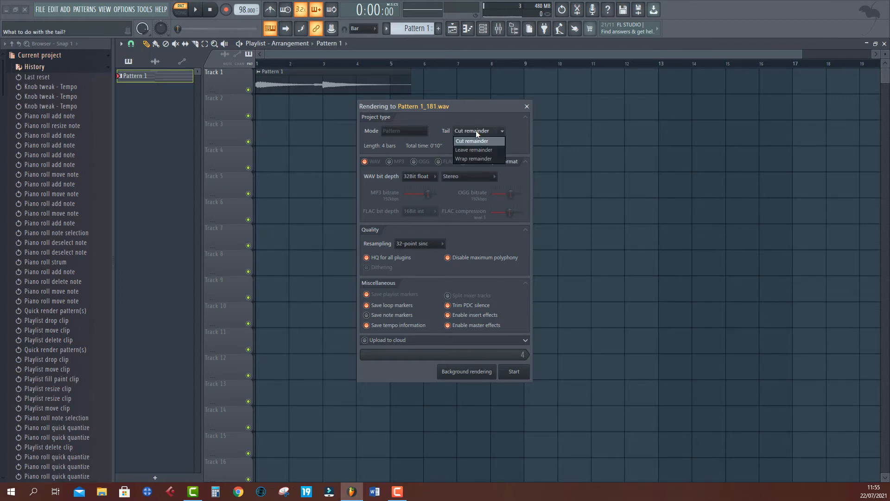
click(475, 160)
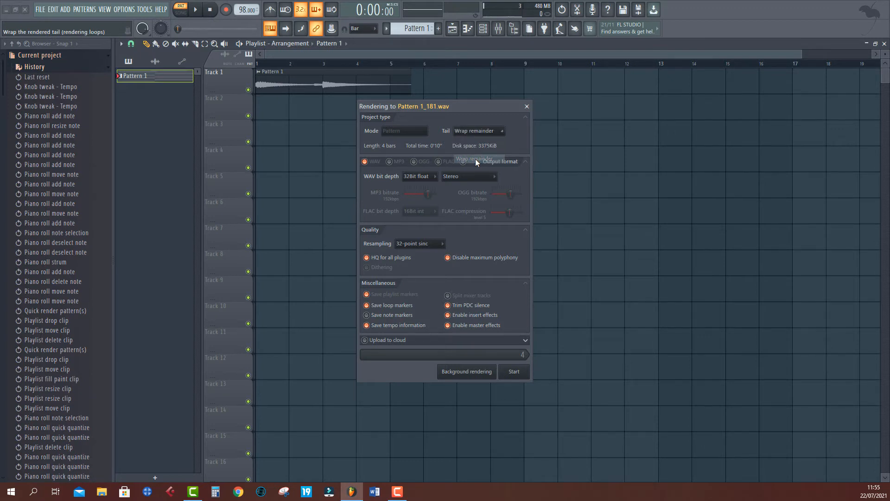
click(479, 131)
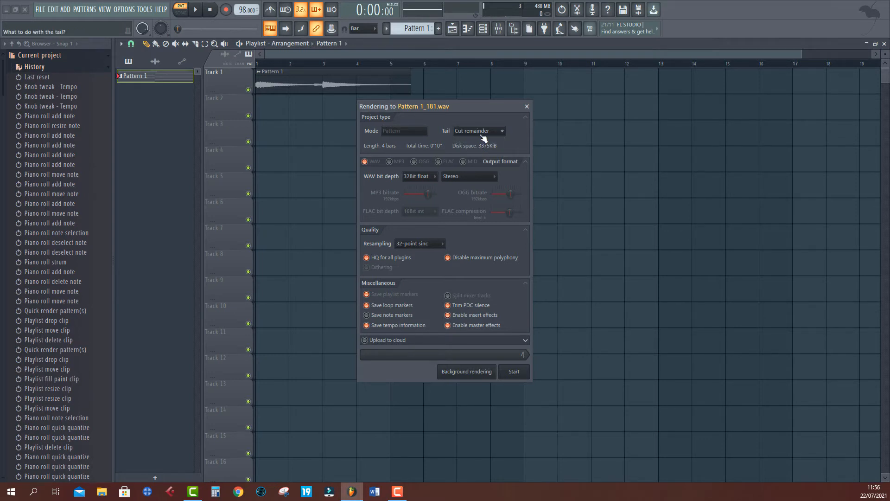
click(482, 130)
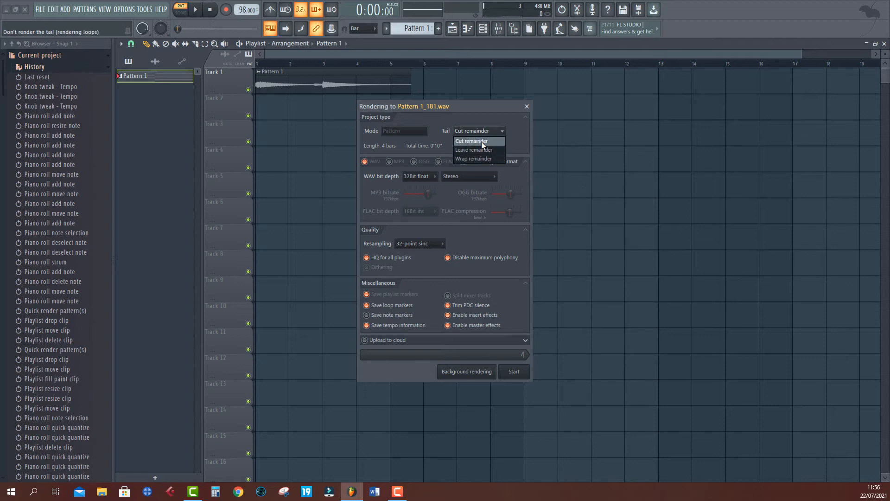
click(481, 141)
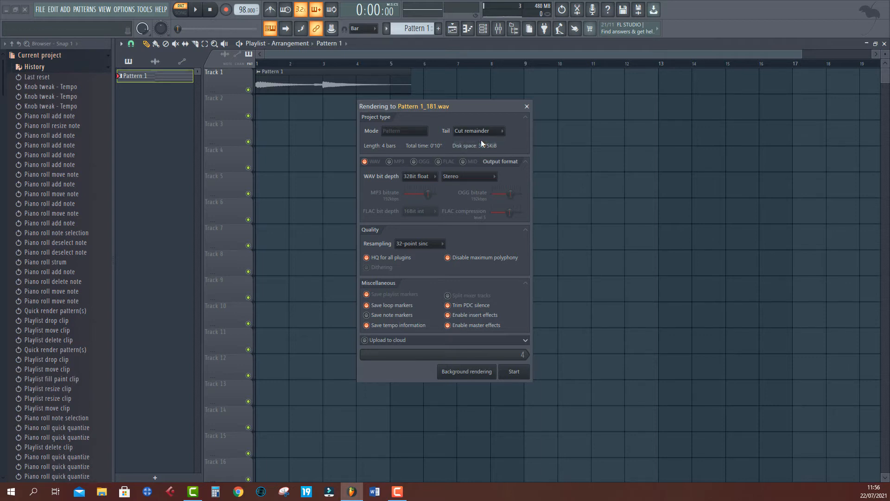
click(483, 132)
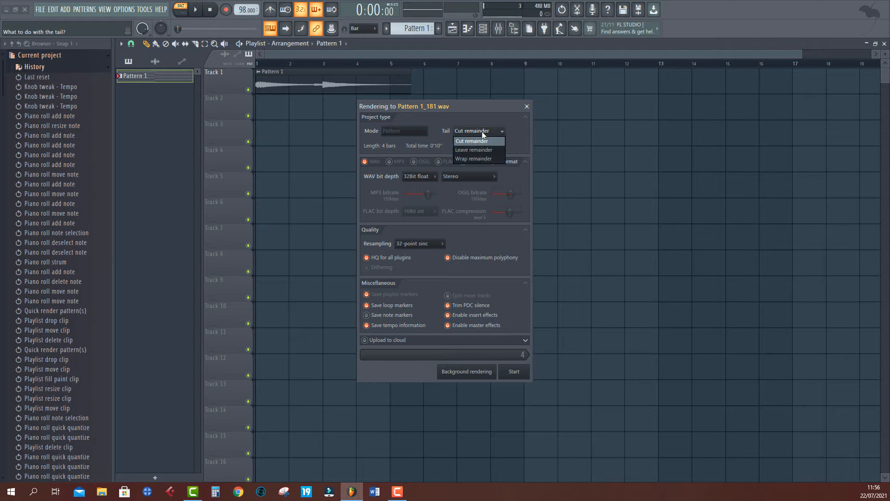
click(474, 158)
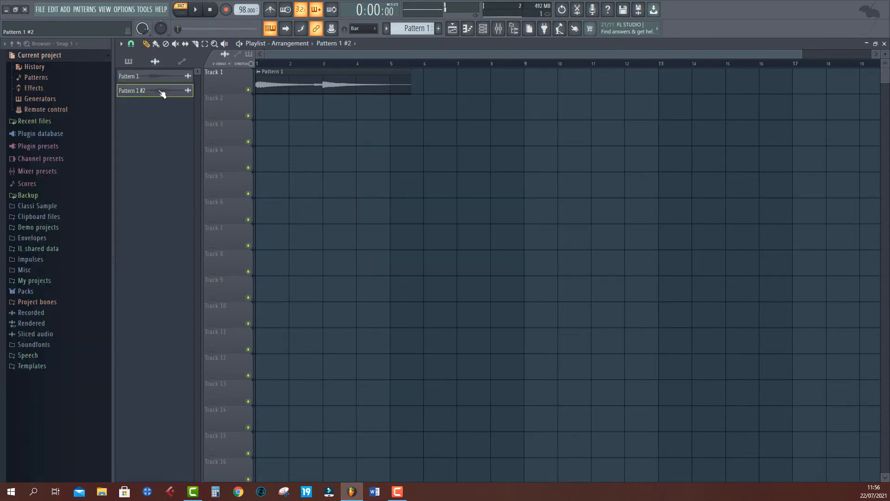
- Place the Pattern 1 #2 audio clip at the start of Track 2
drag(139, 95, 290, 110)
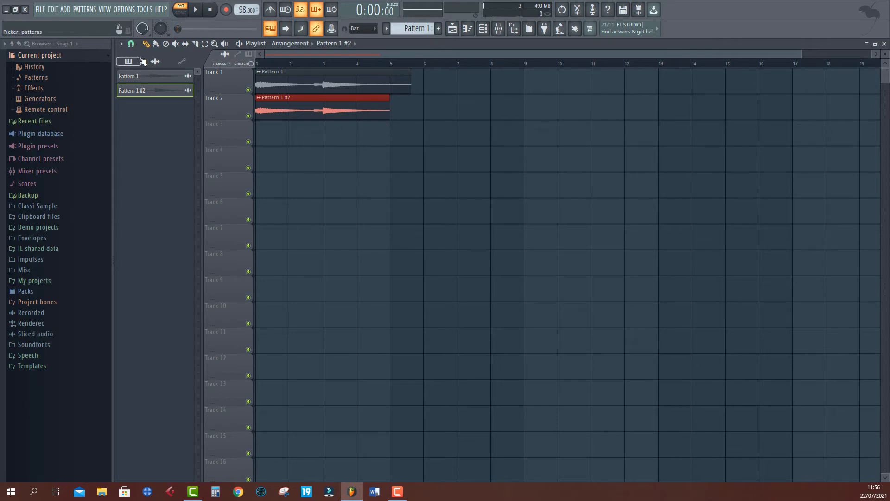
click(132, 44)
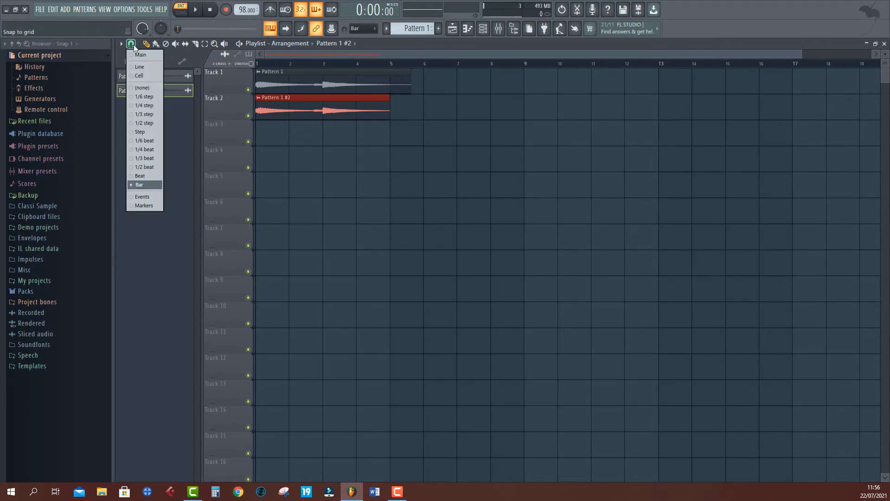
click(121, 44)
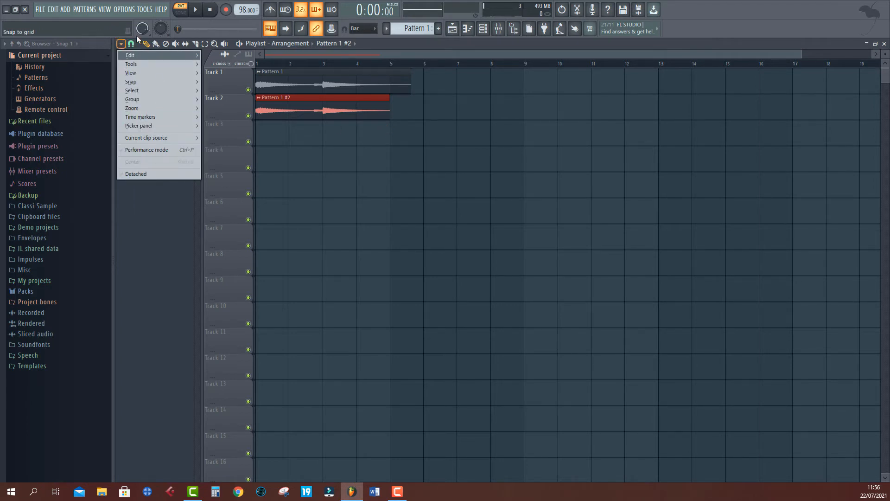
click(137, 42)
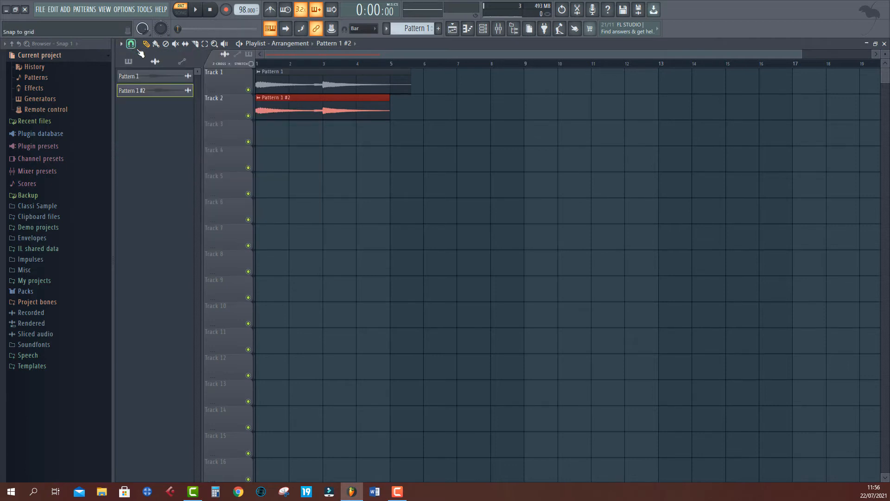
- Quick render Pattern 1 as an audio clip and place it at the start of Track 3
right_click(140, 77)
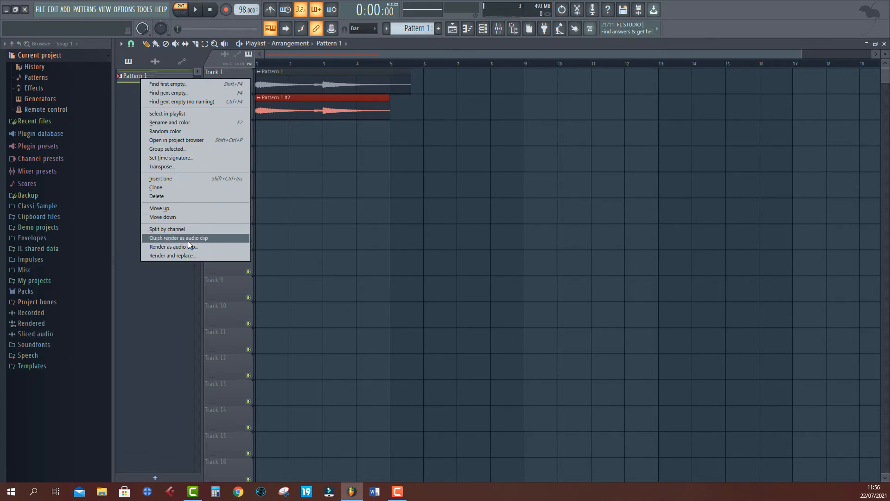
click(188, 239)
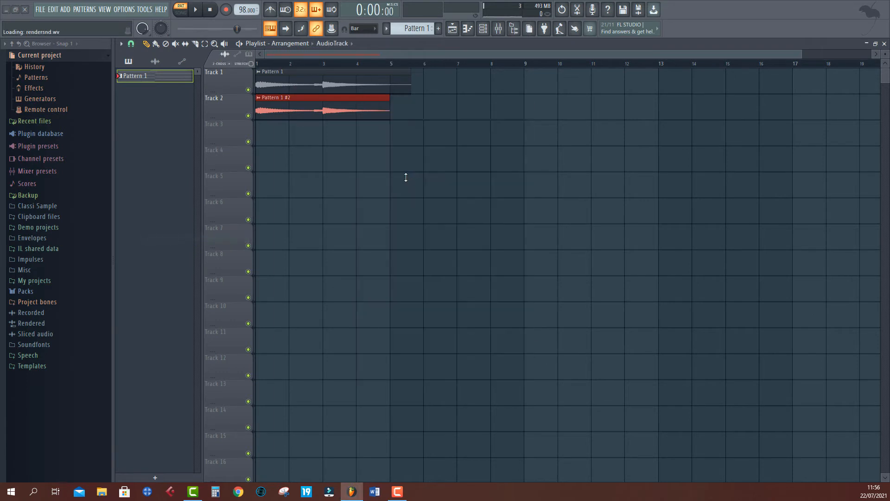
drag(162, 107, 281, 140)
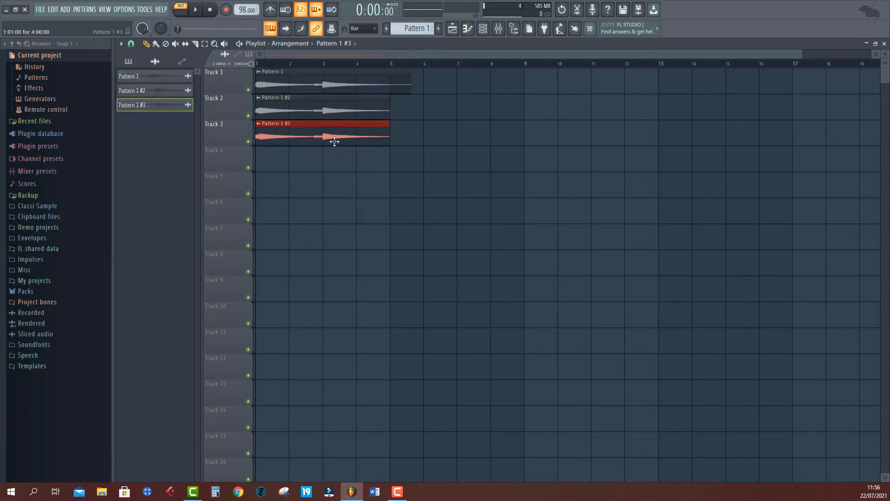
- Open the channel rack and set it to display all channels
click(483, 28)
click(411, 165)
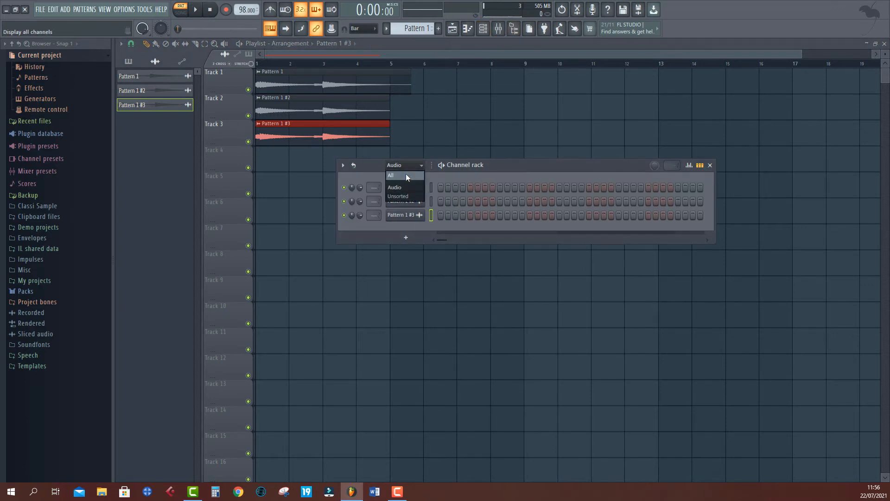
click(405, 173)
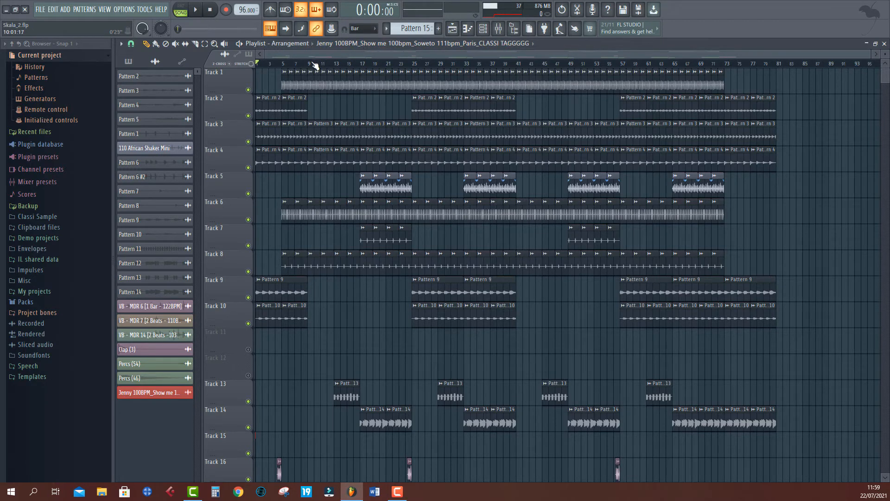
- Play the arrangement from around bar 5 to listen to the rendered tracks
click(288, 65)
key(space)
drag(298, 65, 237, 78)
click(301, 66)
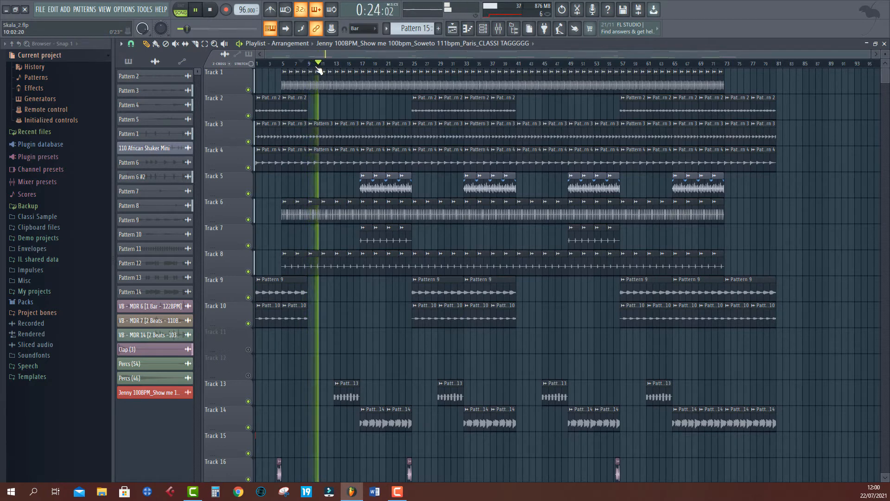
key(space)
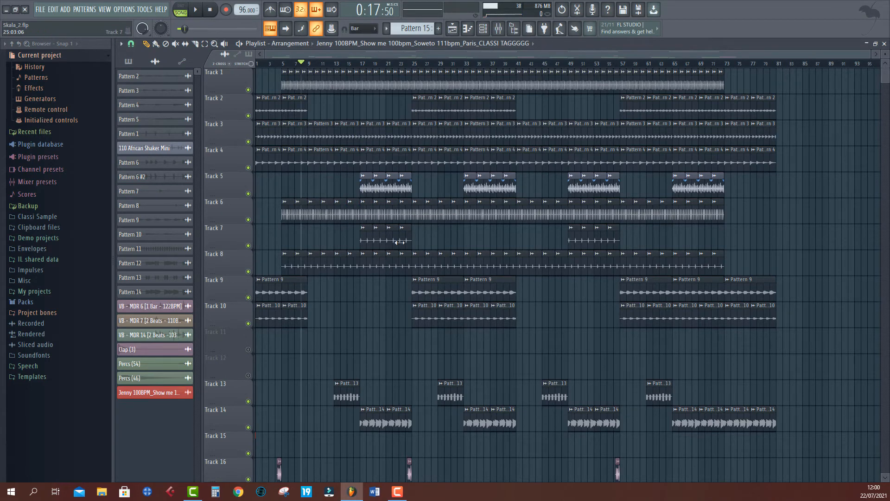
- Select all playlist clips and clone the current arrangement, naming the copy Idea 2
click(293, 44)
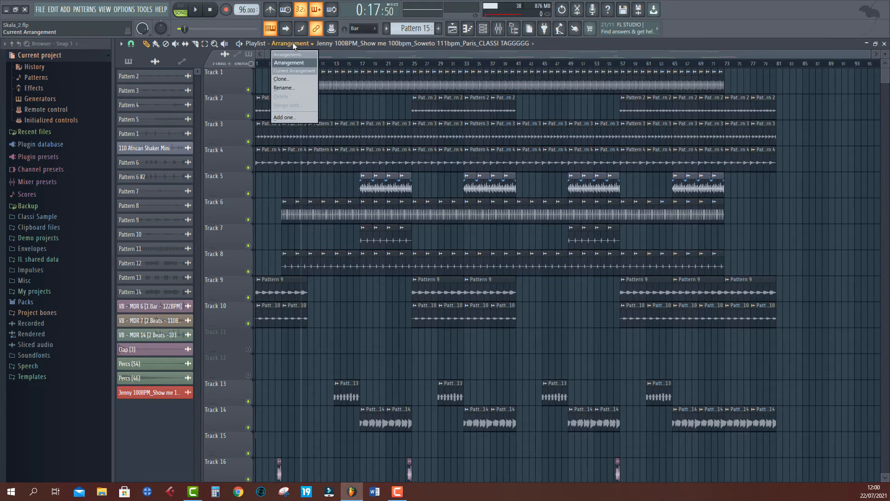
click(293, 43)
drag(803, 87, 271, 379)
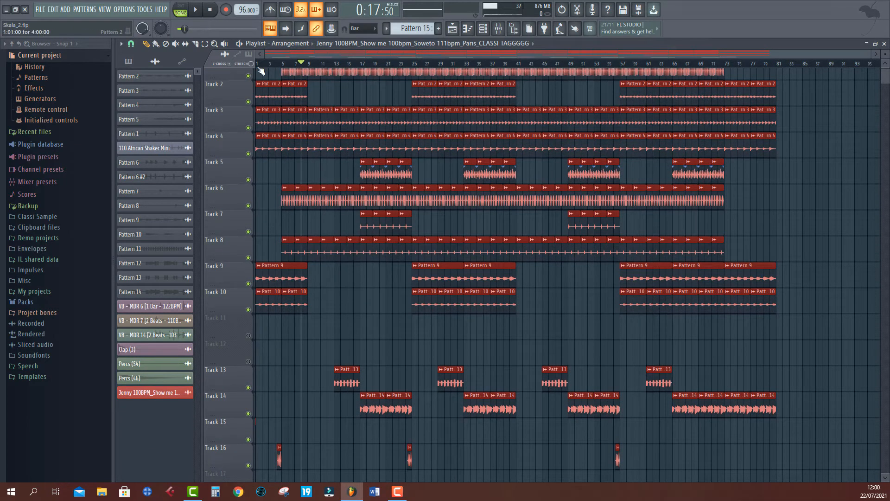
click(292, 44)
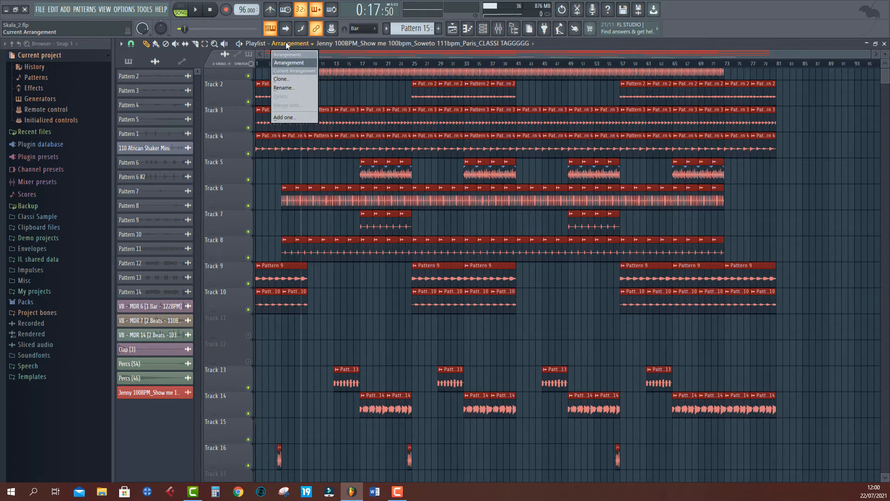
click(276, 80)
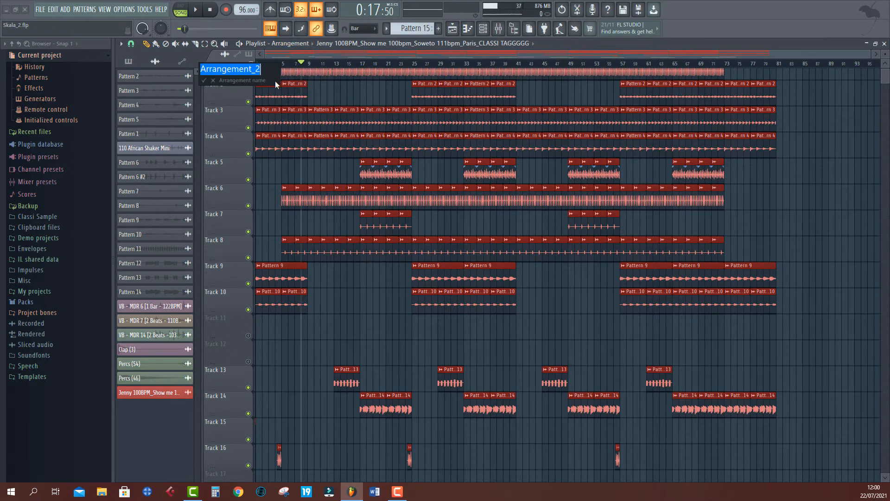
text(Idea 2)
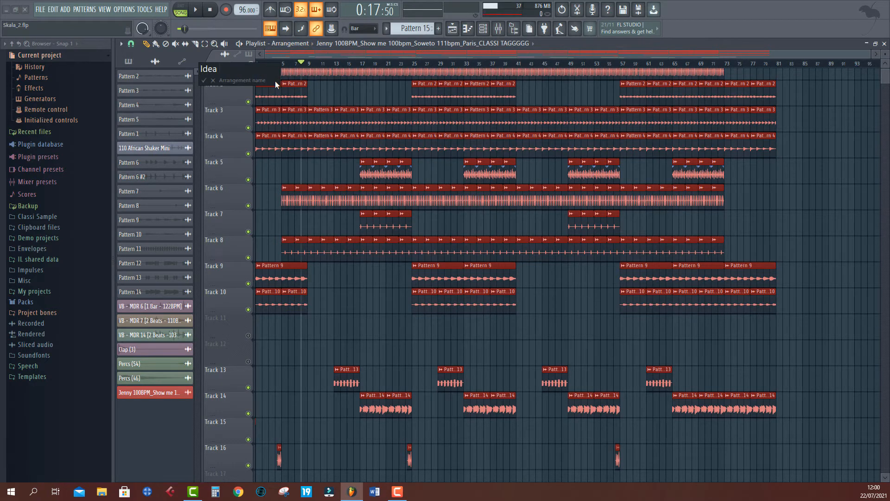
key(Return)
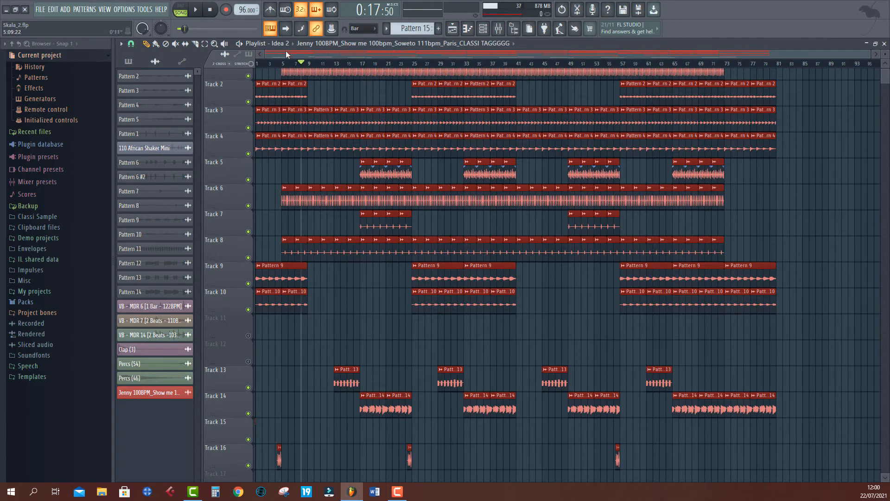
- Cut out the section between bars 9 and 25 in Idea 2 and shift the later clips back to close the gap
click(793, 283)
scroll(295, 108, up, 1)
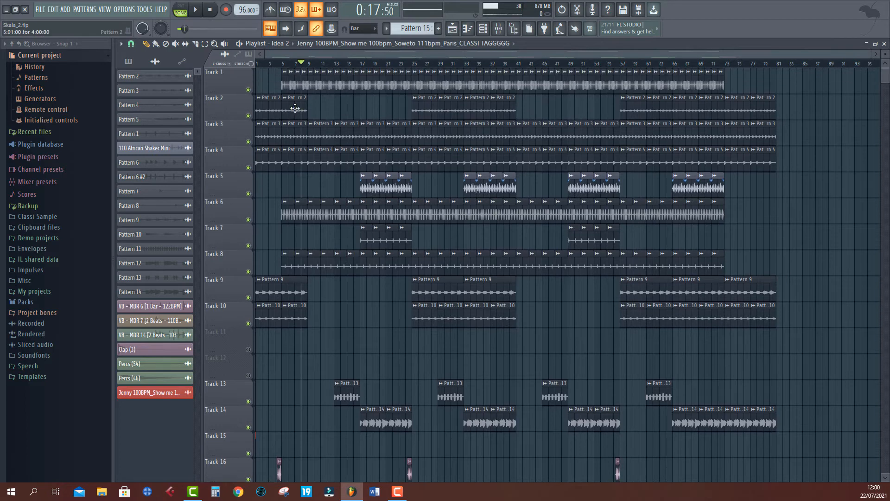
drag(311, 82, 412, 480)
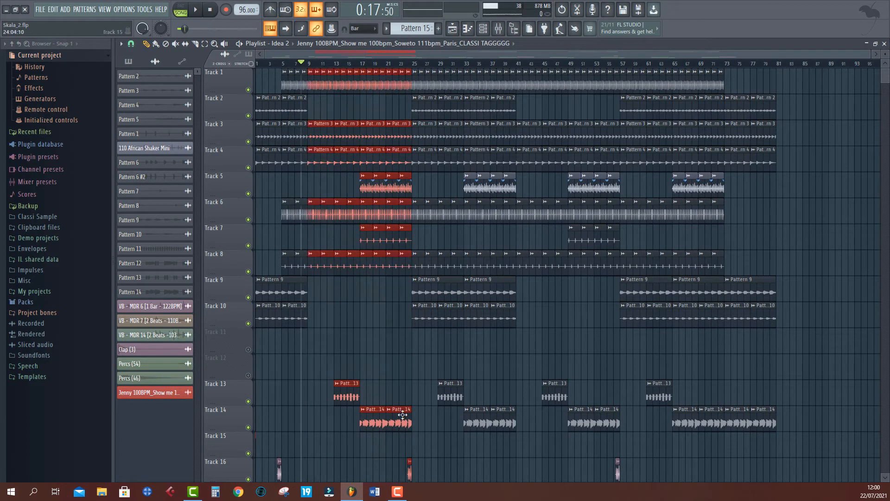
scroll(415, 426, down, 6)
drag(415, 426, 317, 283)
scroll(318, 288, up, 6)
scroll(308, 57, right, 1)
scroll(307, 66, left, 1)
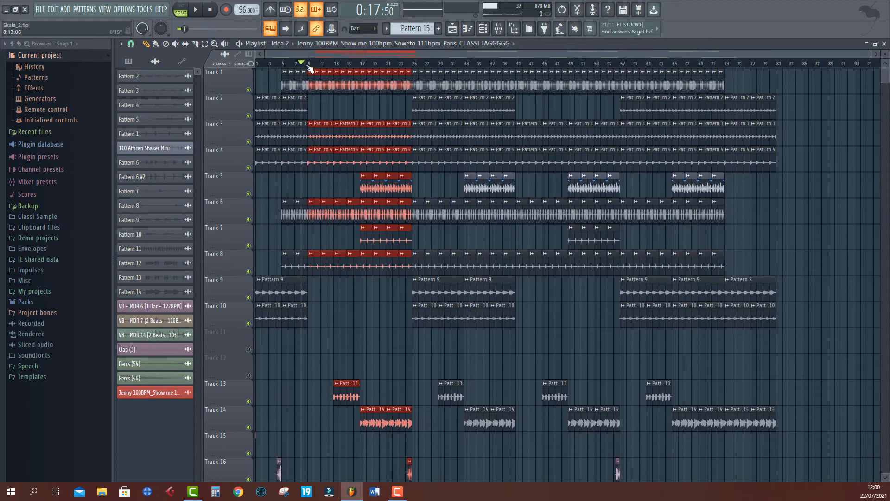
drag(312, 74, 341, 483)
scroll(398, 265, up, 6)
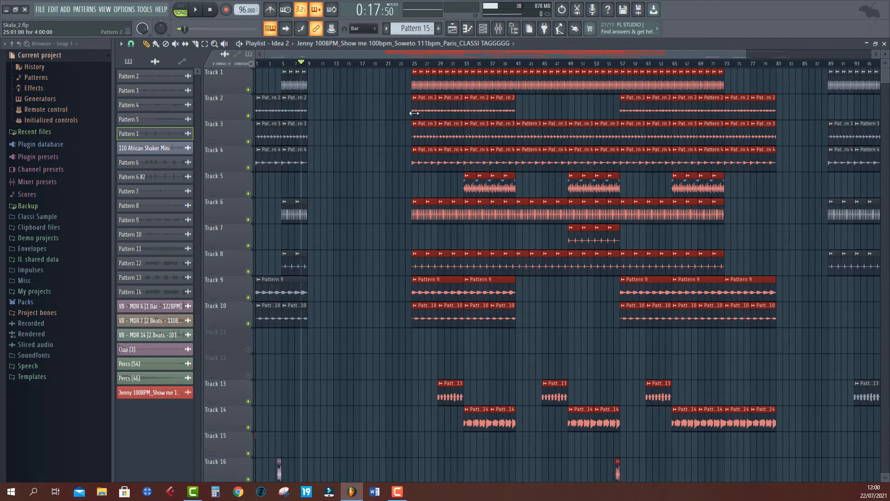
drag(416, 110, 316, 125)
- Play back the shortened Idea 2 arrangement
key(space)
scroll(306, 63, up, 4)
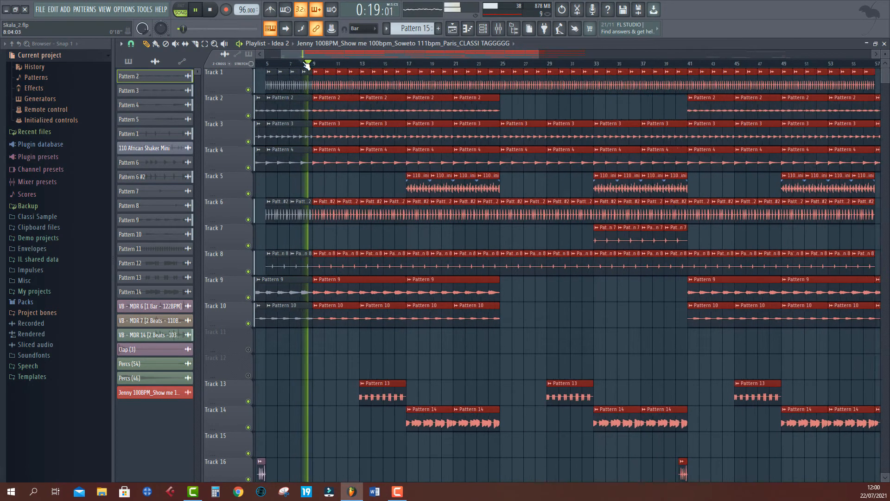
scroll(306, 64, down, 3)
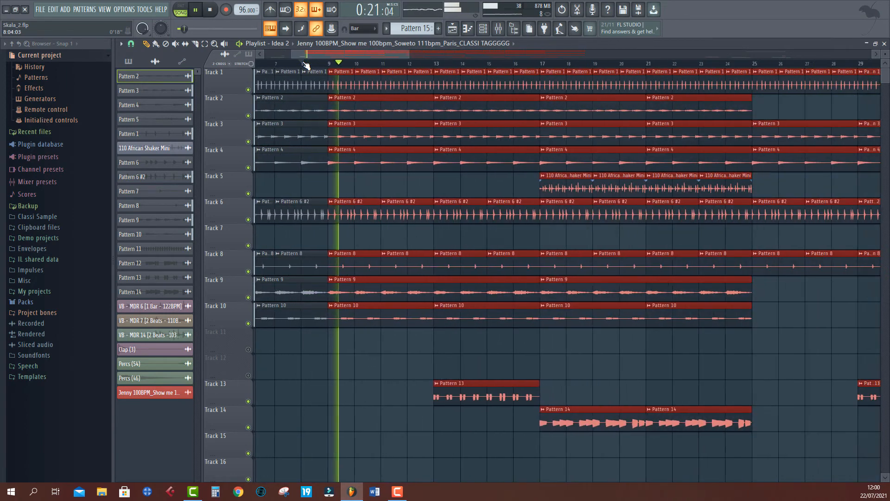
scroll(306, 63, down, 4)
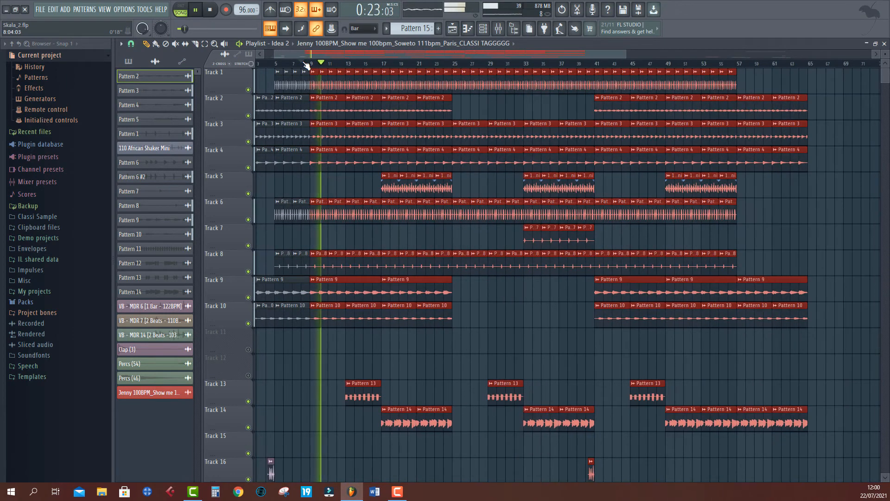
click(378, 64)
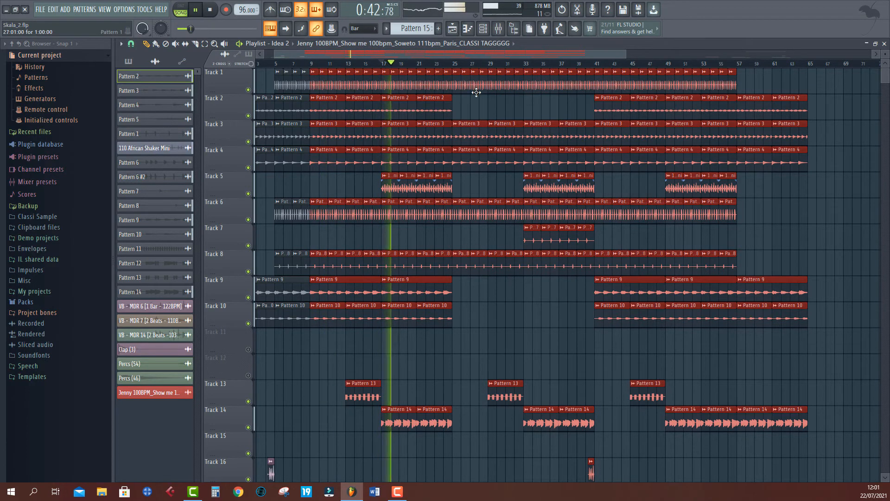
key(space)
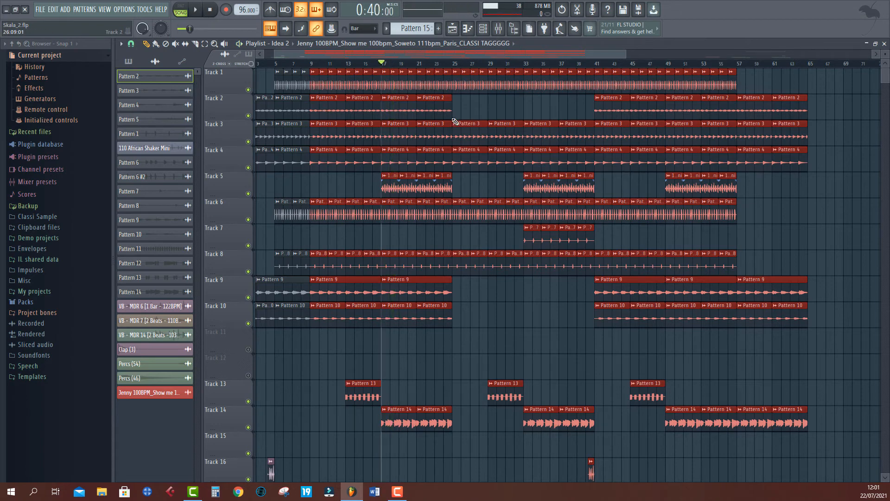
- Switch the playlist back to the original Arrangement
click(283, 44)
click(288, 63)
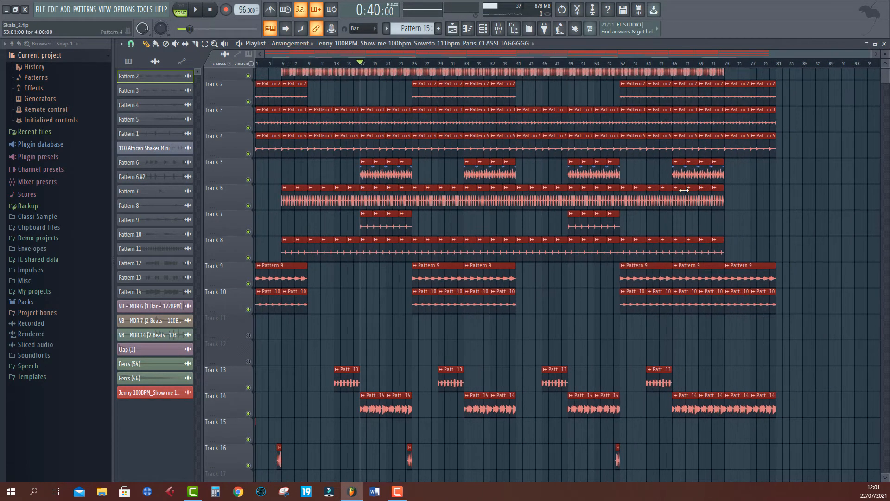
click(299, 44)
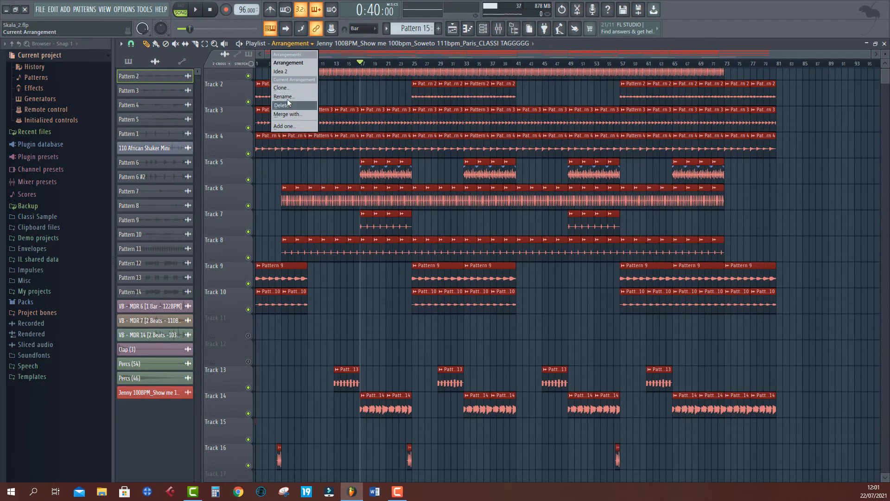
click(288, 87)
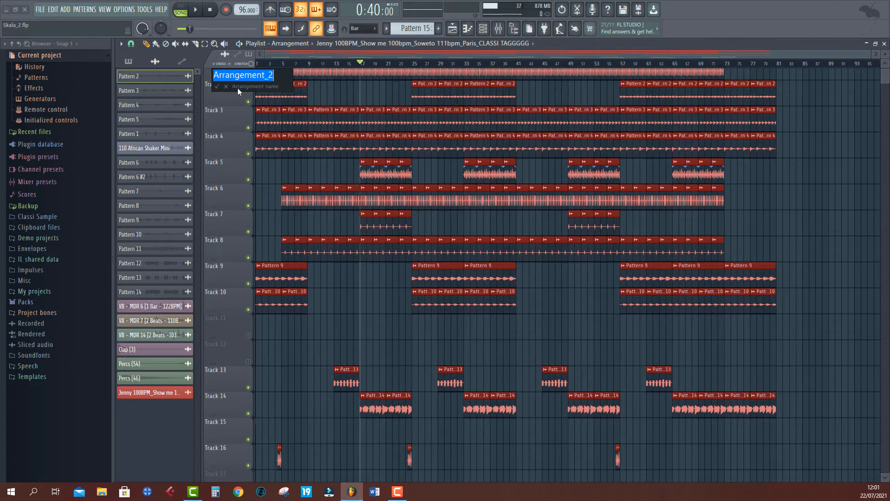
click(226, 87)
- Add a new empty arrangement named New idea
click(288, 44)
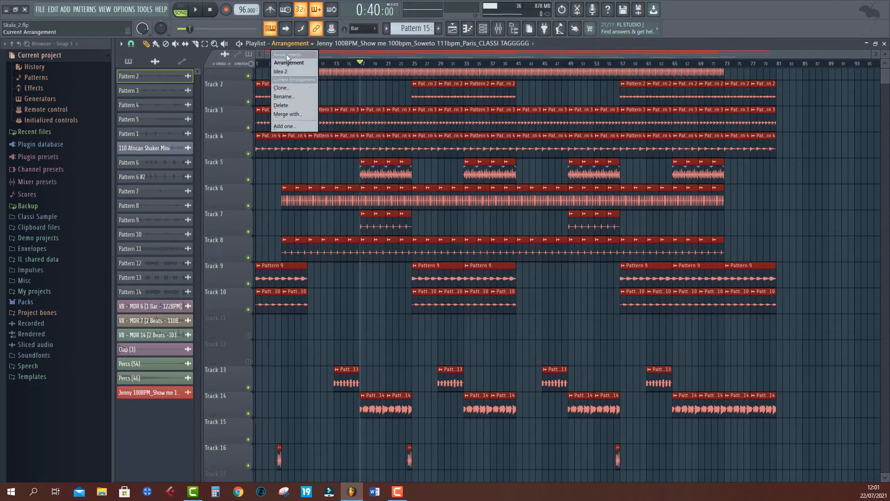
click(283, 126)
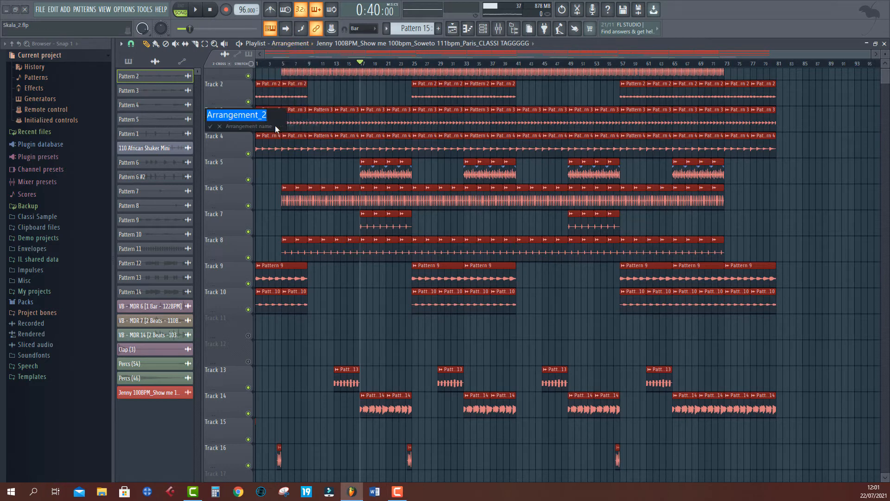
text(N)
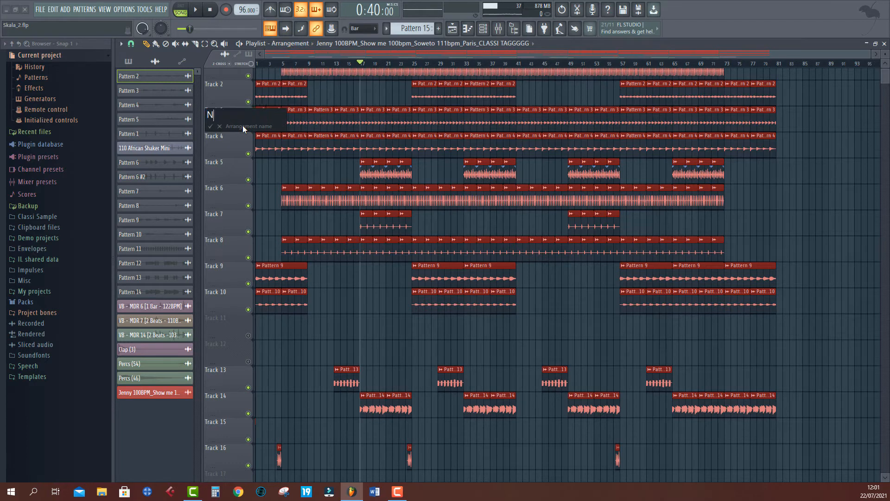
text(ew idea)
key(Return)
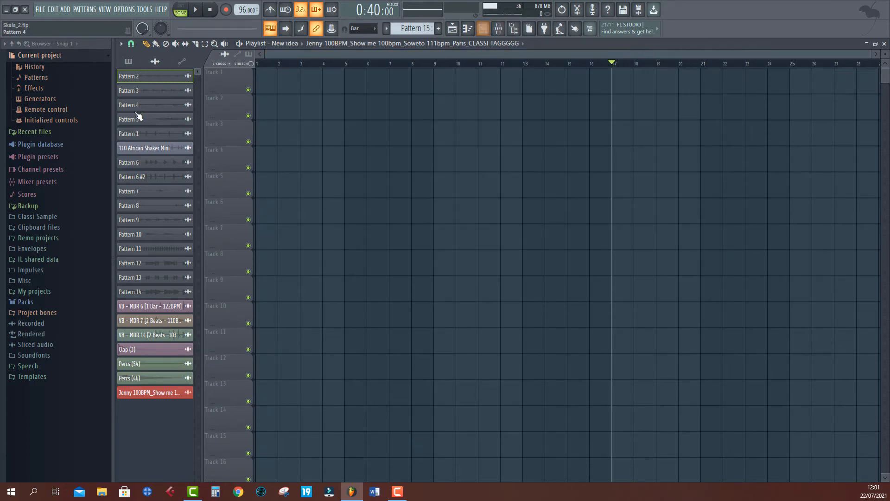
- Place Pattern 2 at the start of Track 1 in the new arrangement and play it
drag(151, 82, 260, 78)
key(space)
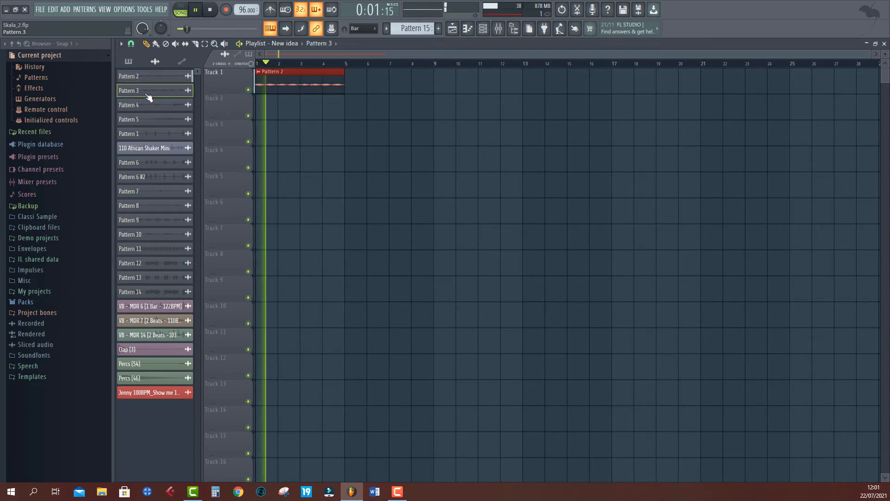
key(space)
- Place Pattern 3 at the start of the second track and play it
drag(147, 91, 272, 134)
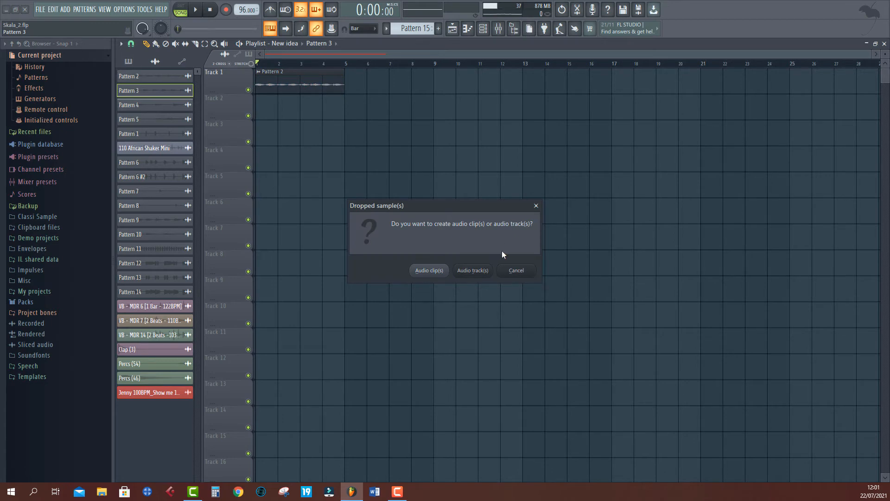
click(524, 273)
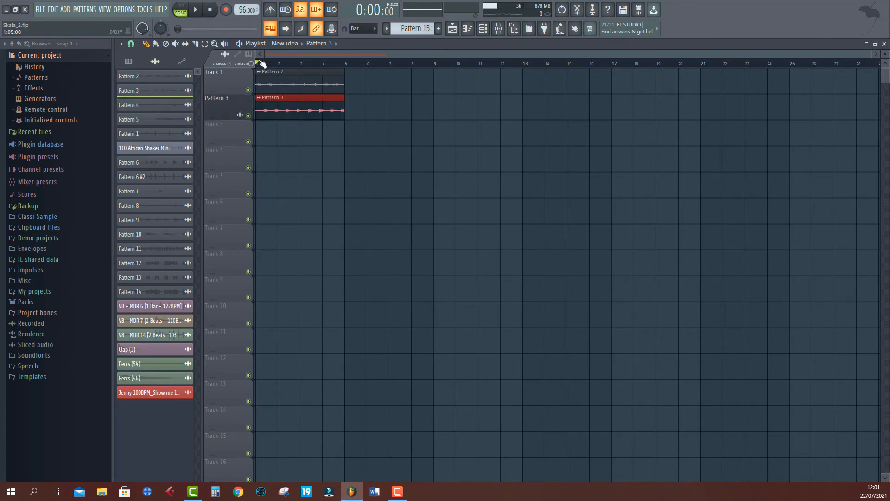
key(space)
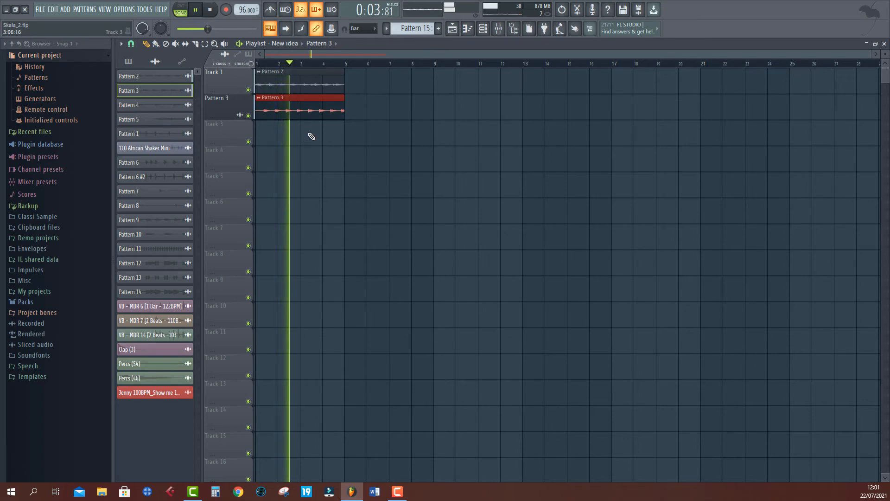
key(space)
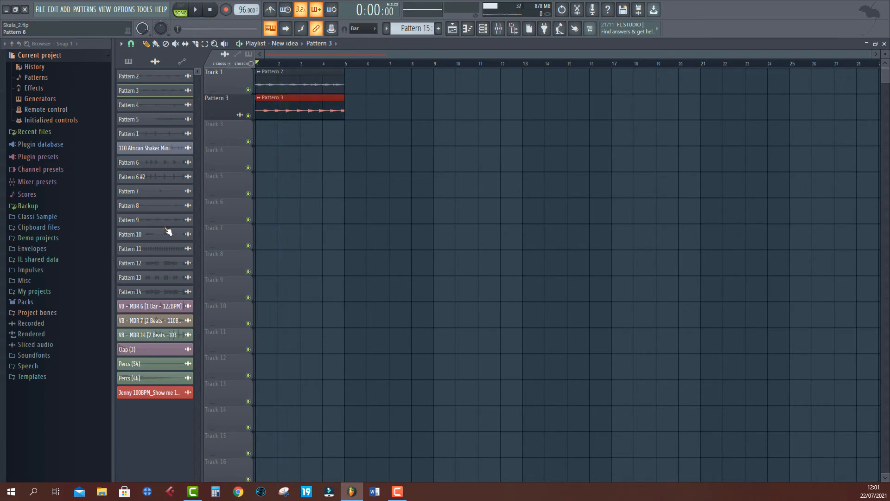
- Place Pattern 1 at the start of Track 3 and duplicate it three times to fill four bars
drag(167, 134, 272, 141)
key(space)
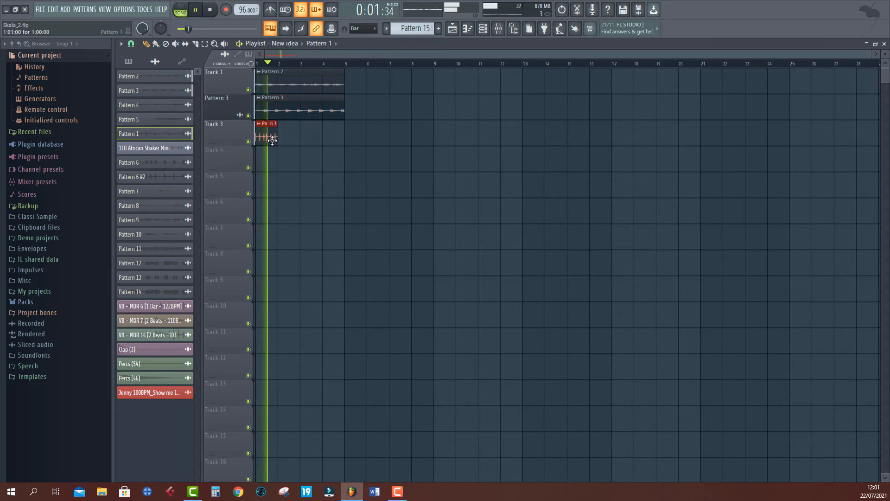
key(ctrl+b)
key(ctrl+b)
key(ctrl+b)
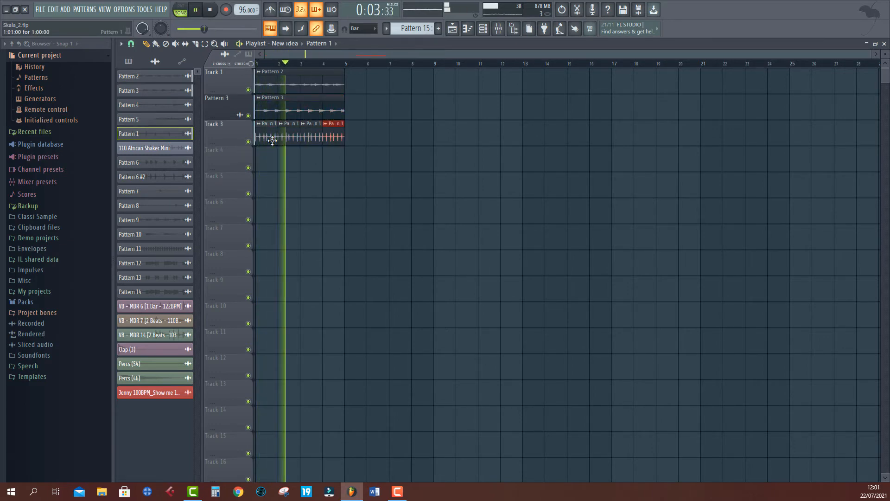
key(space)
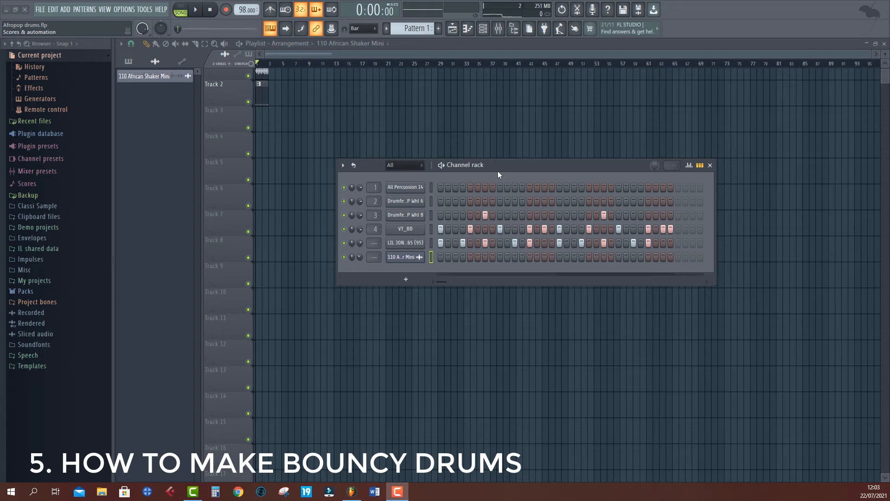
- Select the All Percussion 14 channel in the Afropop drums project and play the drum pattern
click(507, 166)
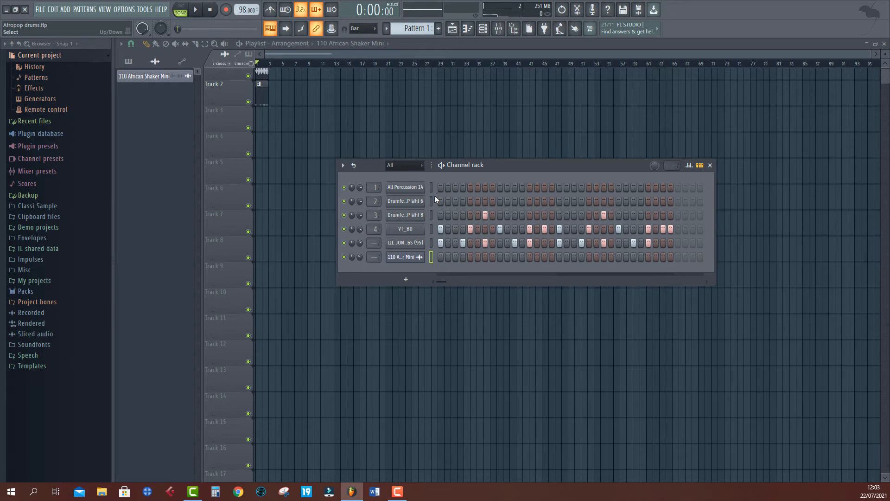
click(430, 187)
key(space)
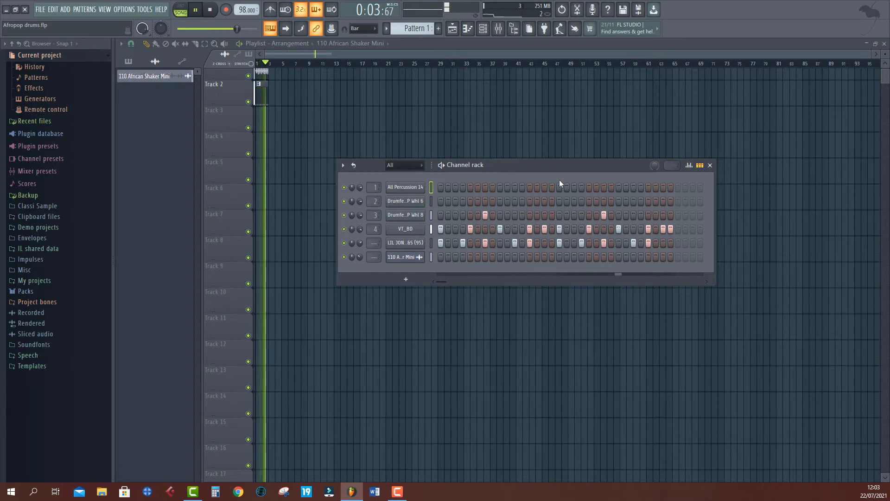
key(space)
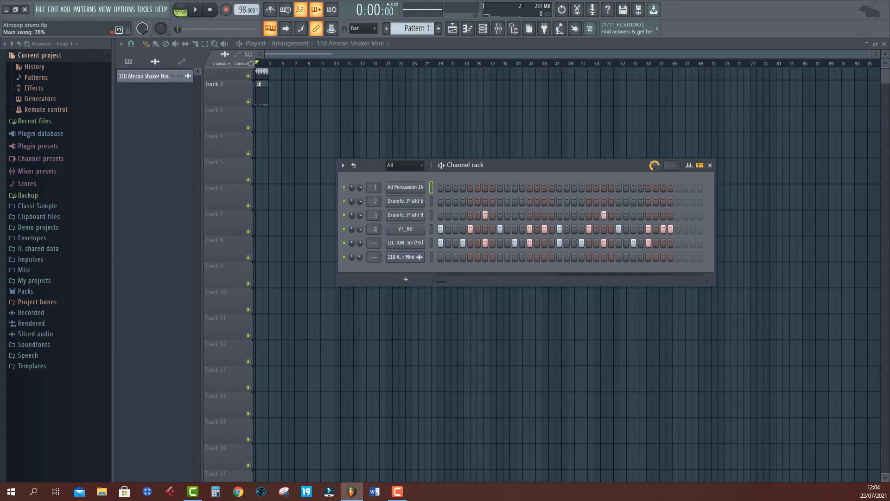
- Play the drum pattern a few times to hear its current main swing
key(space)
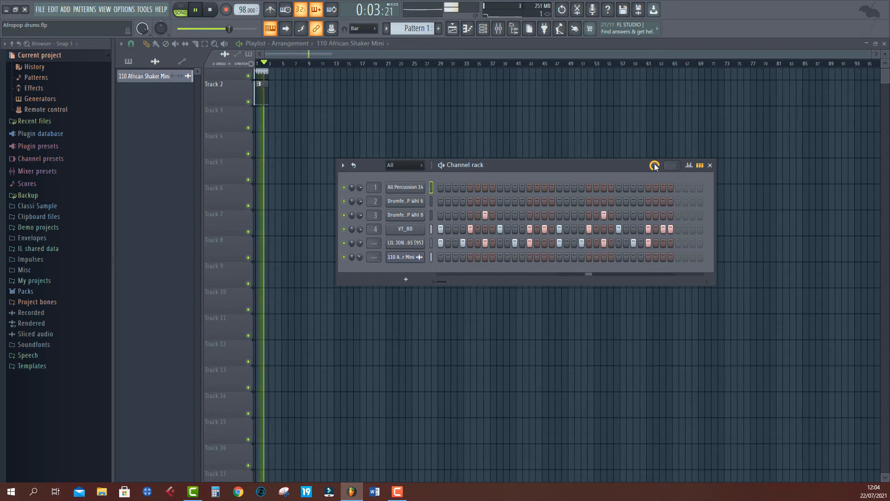
key(space)
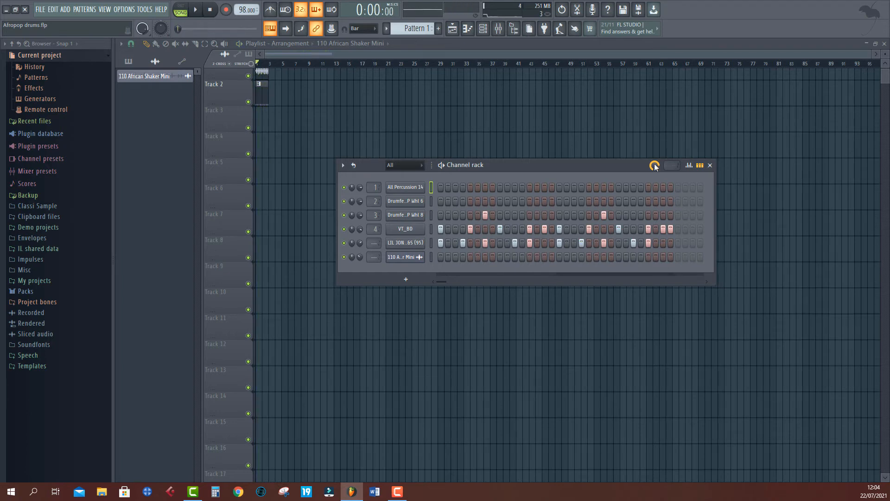
key(space)
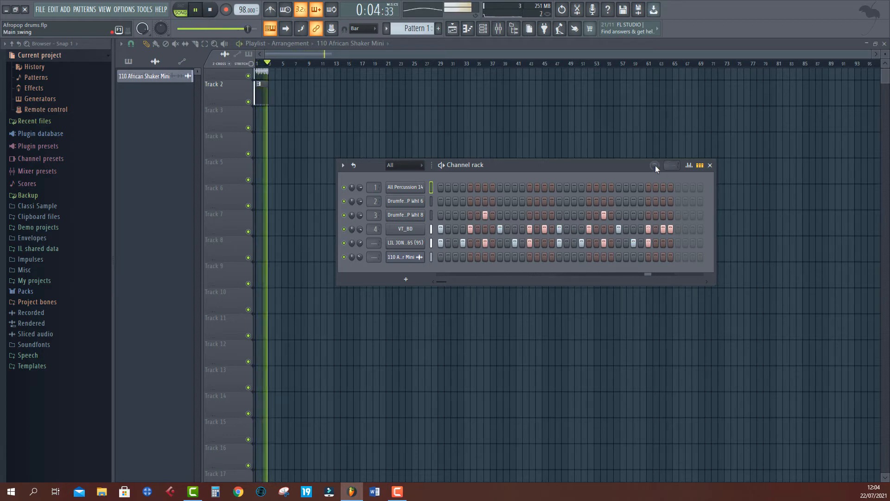
key(space)
- Raise the channel rack's main swing and play the drum pattern again
drag(656, 165, 656, 139)
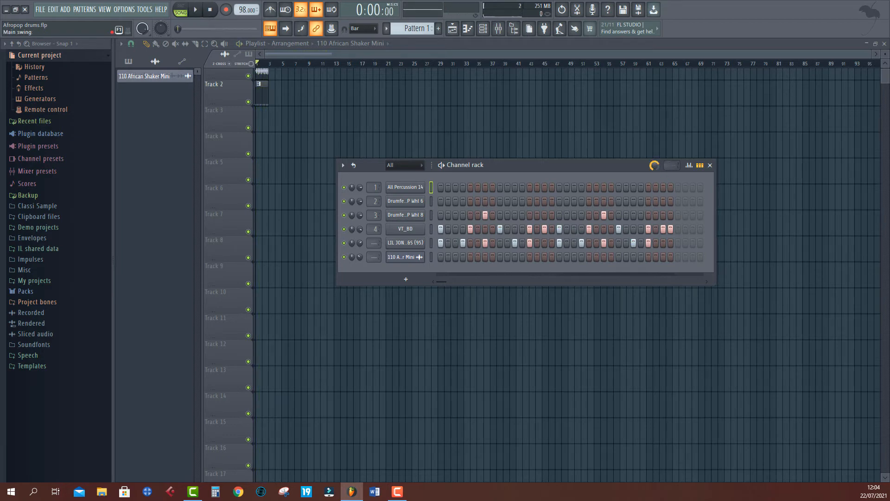
key(space)
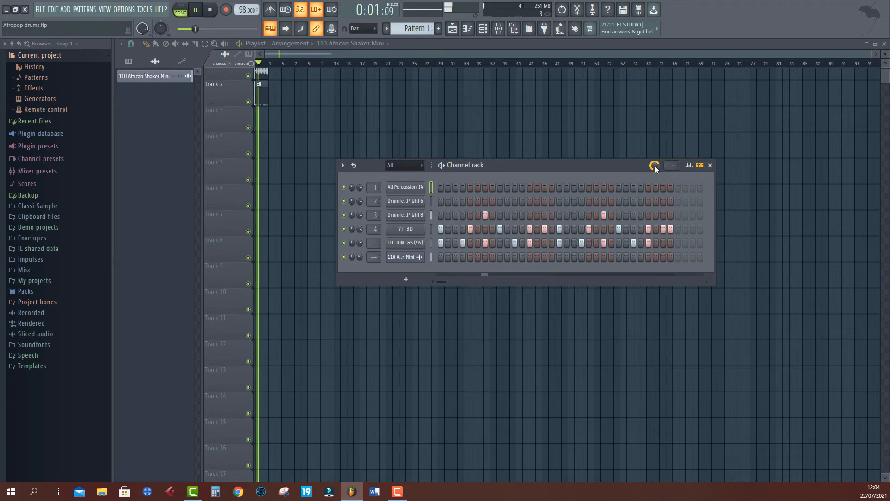
key(space)
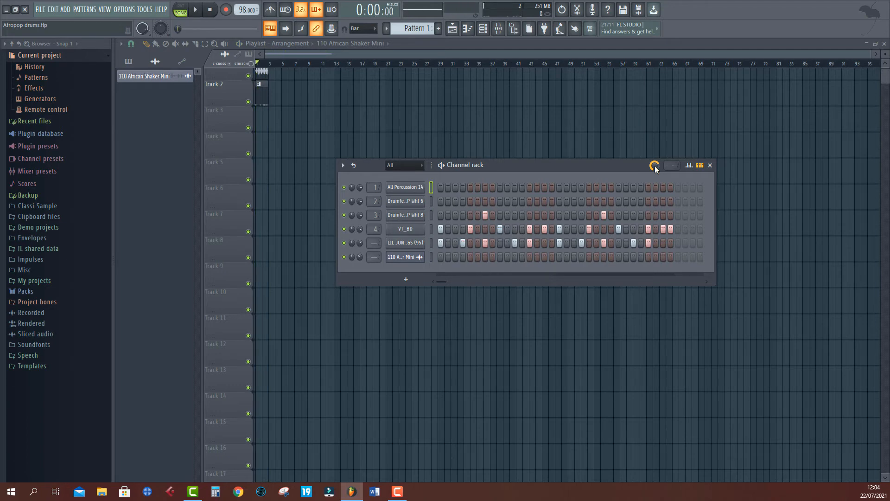
click(654, 166)
click(628, 173)
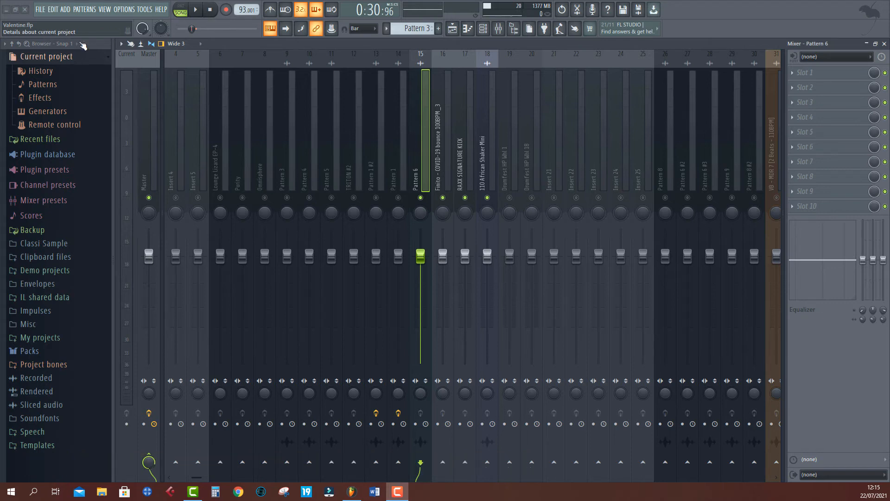
- Select the RAXX SIGNATURE KICK mixer track and play the Valentine song while watching the mixer
click(461, 148)
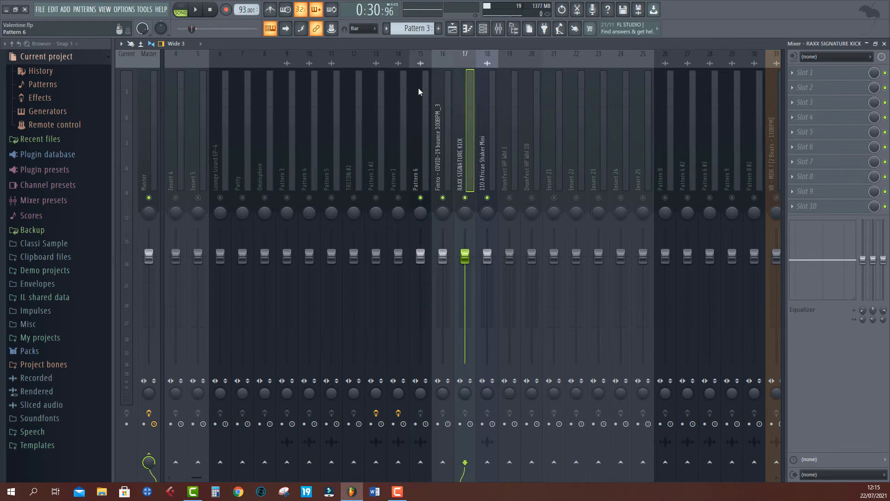
click(452, 29)
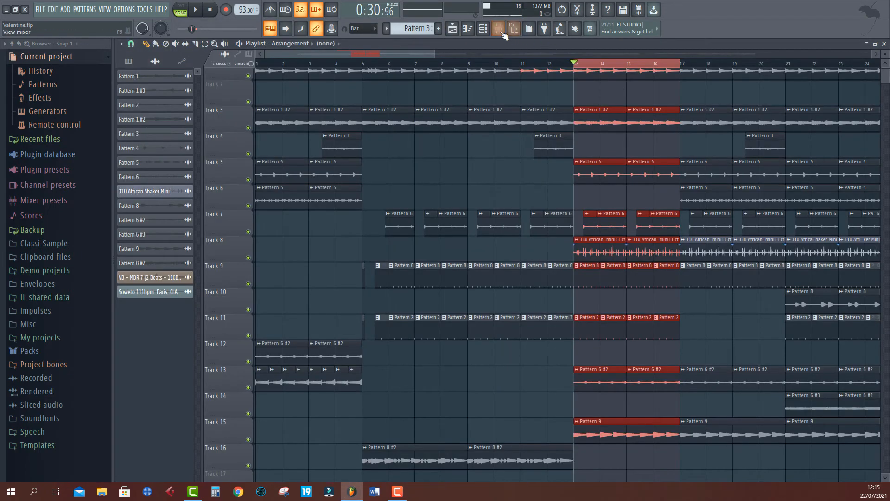
click(499, 29)
key(space)
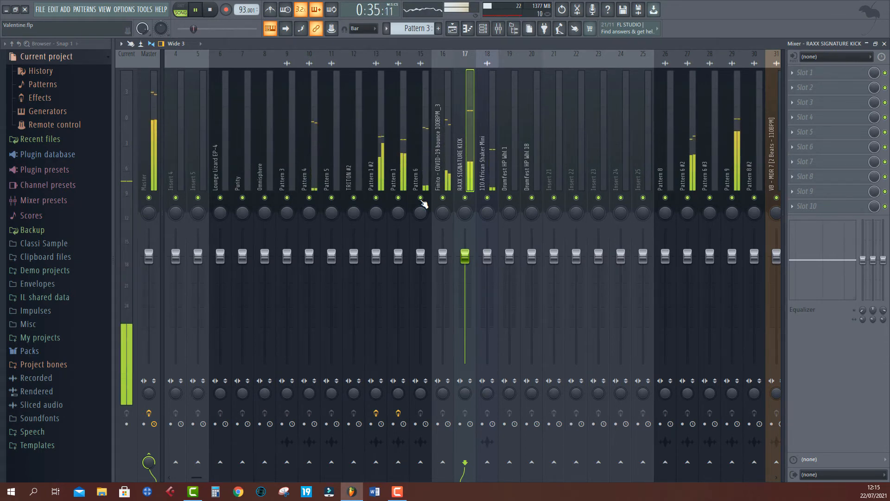
key(space)
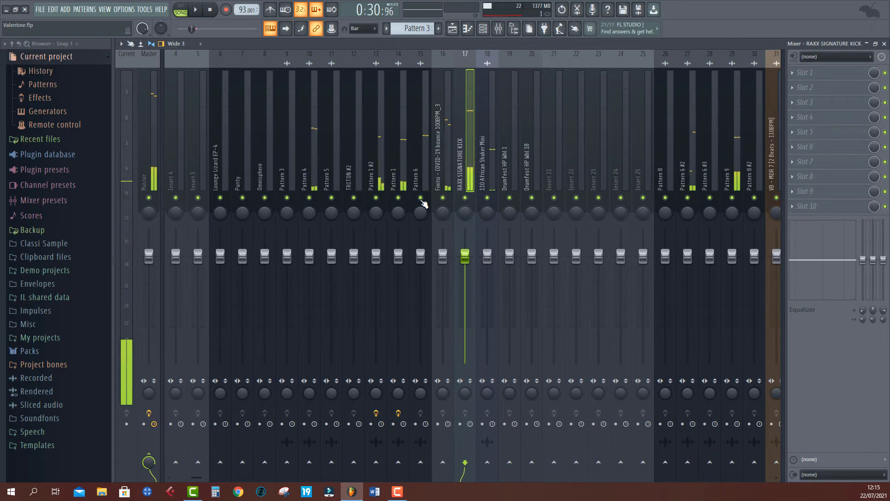
- Mute the RAXX SIGNATURE KICK mixer track and play the song to hear the drums without it
drag(423, 204, 530, 200)
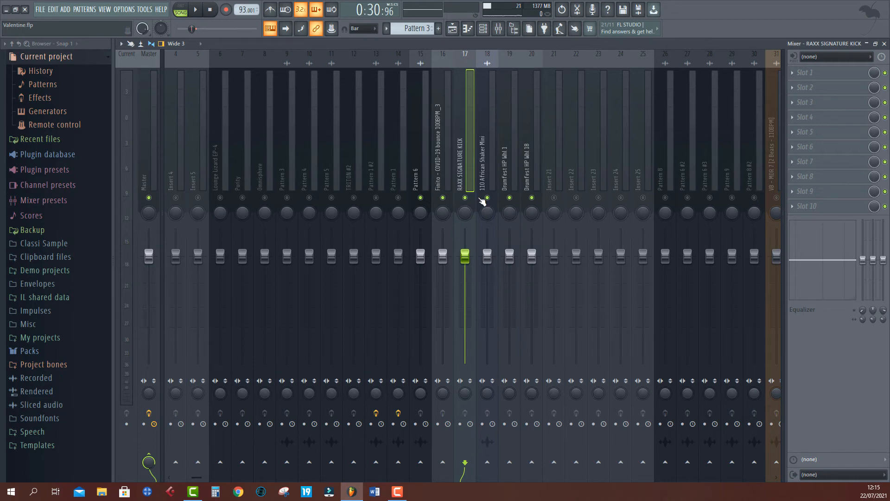
click(465, 198)
key(space)
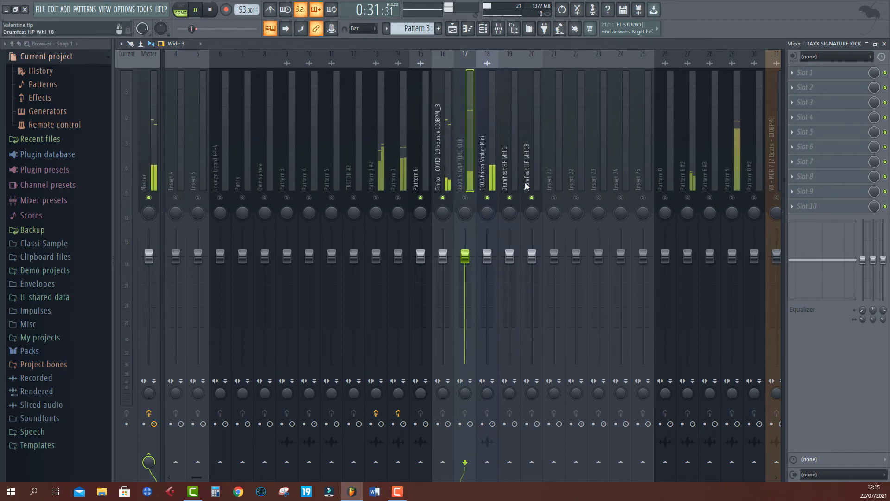
key(space)
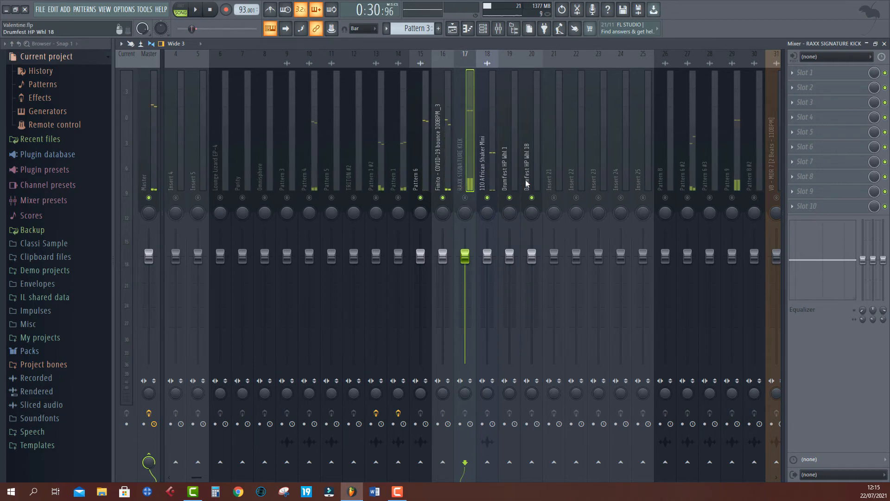
- Select the Pattern 6, Finito, both Drumfest HP and Insert 22 mixer tracks together
click(528, 183)
ctrl+click(515, 183)
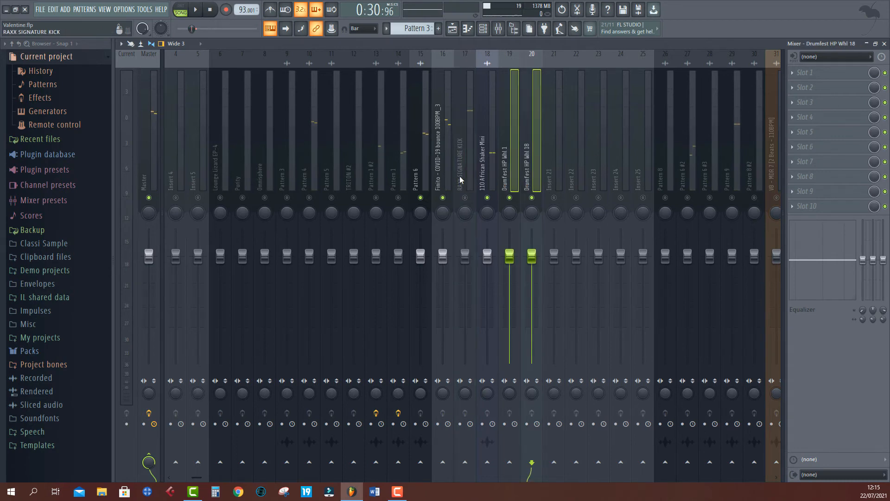
ctrl+click(446, 182)
ctrl+click(421, 177)
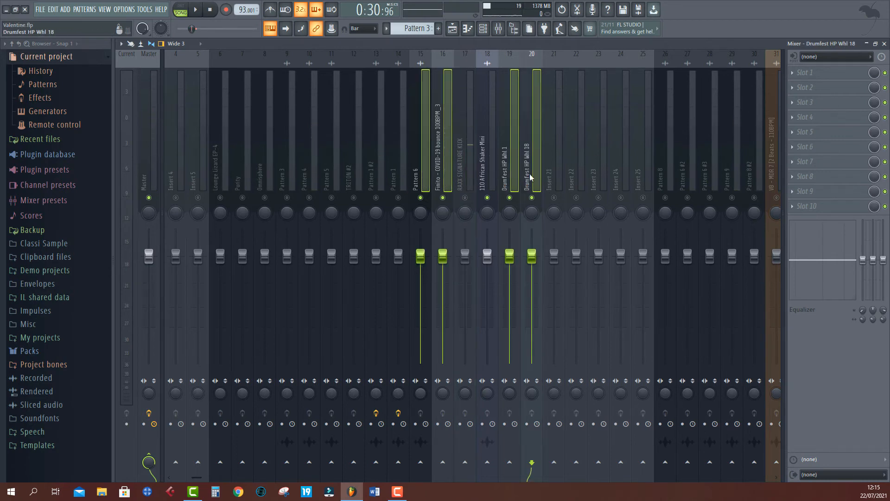
ctrl+click(572, 166)
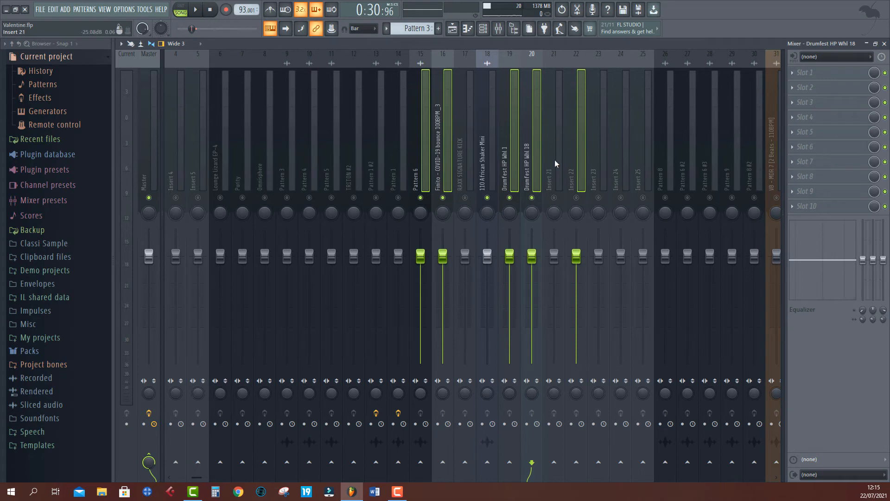
click(555, 159)
- Move empty insert track 35 left to position 23 beside the drum tracks
scroll(537, 149, down, 4)
click(603, 143)
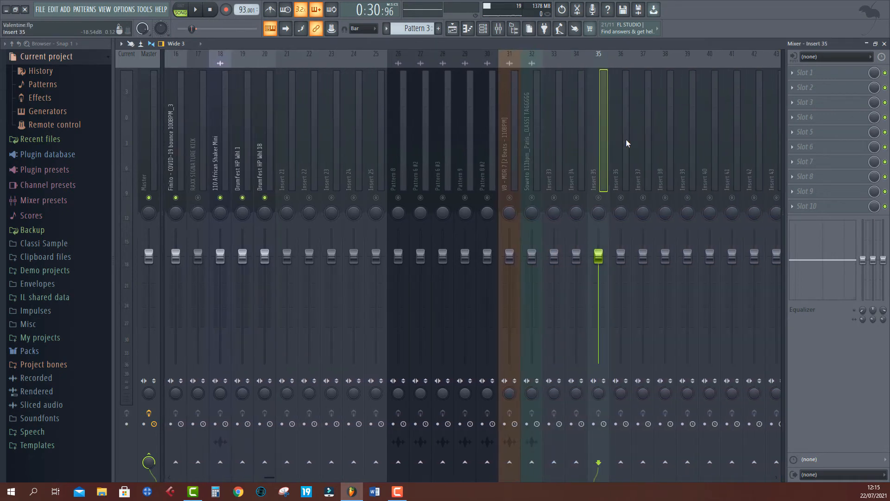
click(681, 141)
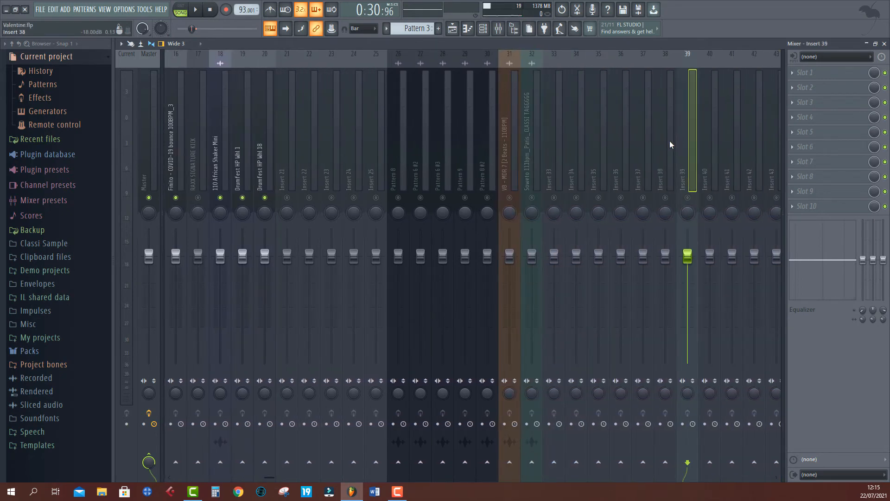
key(Left)
key(Left)
key(Left)
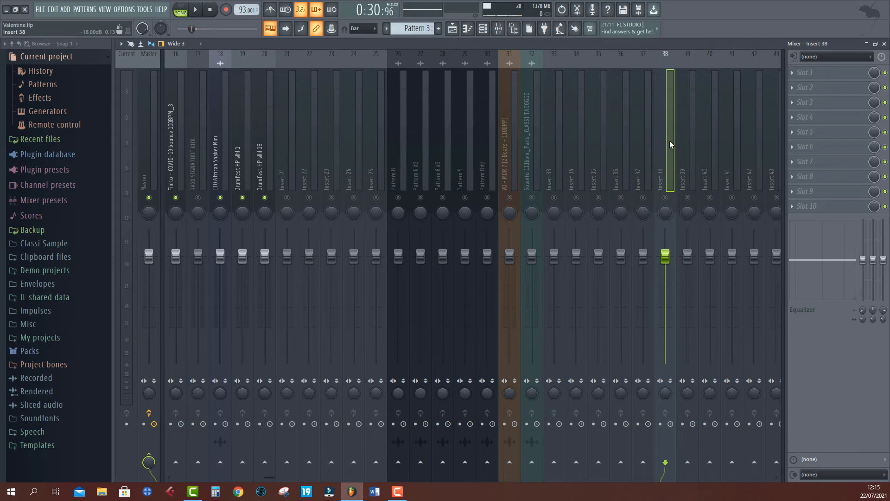
key(Left)
key(Left)
key(Left)
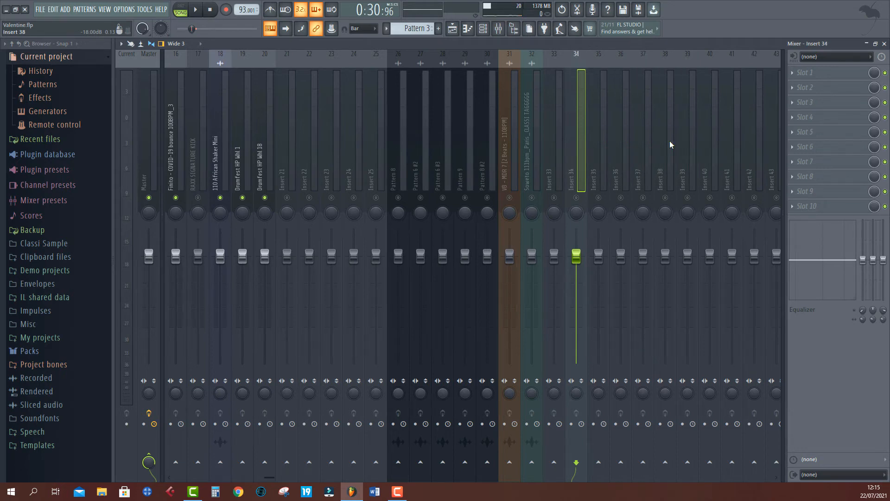
click(598, 161)
key(alt+Left)
key(alt+Left)
key(alt+Left)
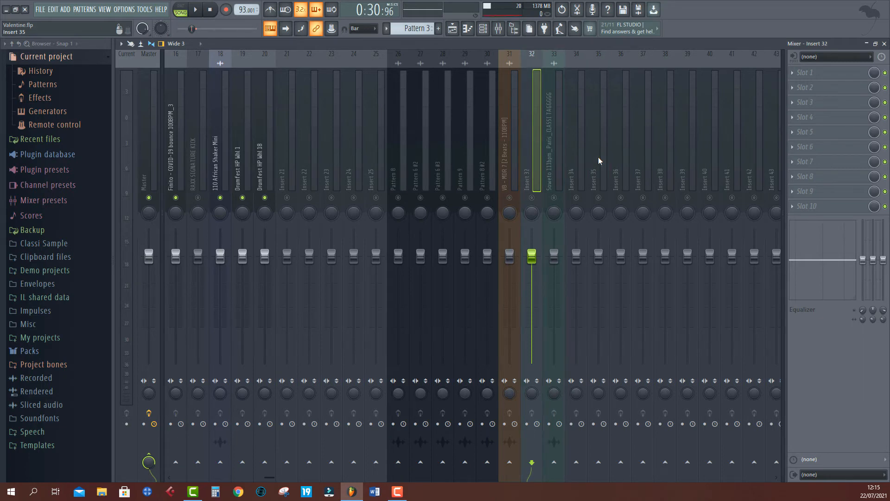
key(alt+Left)
key(alt+Left)
key(alt+Left)
key(alt+Left)
key(alt+Left)
key(alt+Left)
key(alt+Left)
key(alt+Left)
key(alt+Left)
key(alt+Left)
key(alt+Left)
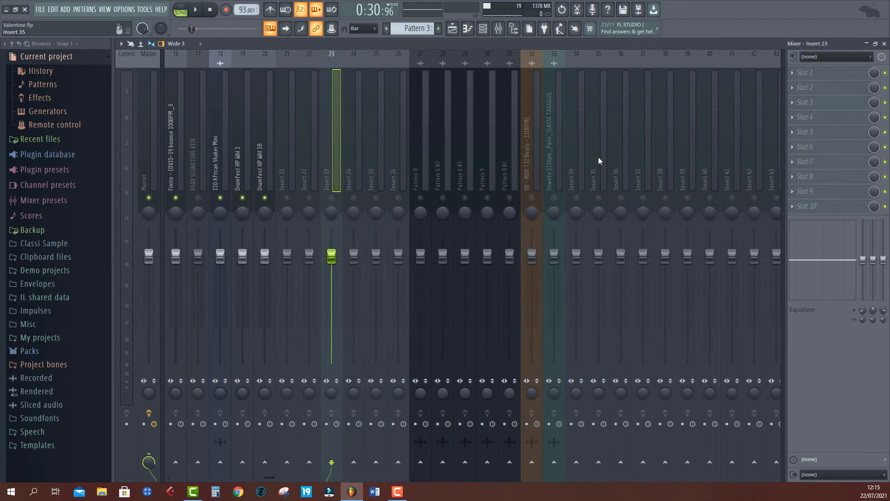
- Select the Pattern 6, Finito, 110 African Shaker Mini, both Drumfest HP and Insert 22 mixer tracks
scroll(233, 166, left, 3)
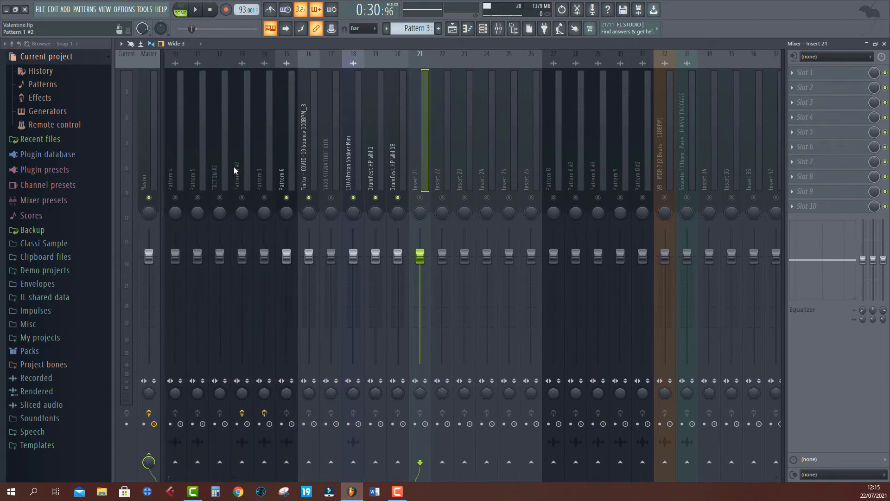
click(376, 171)
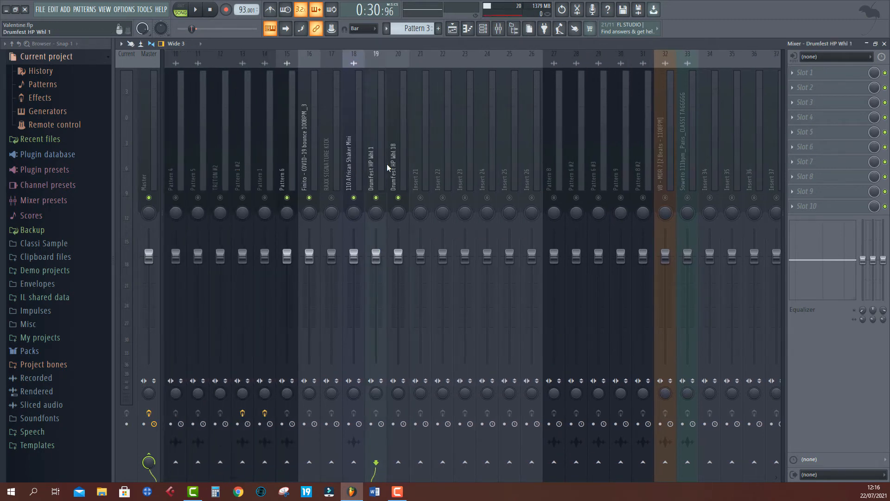
ctrl+click(393, 164)
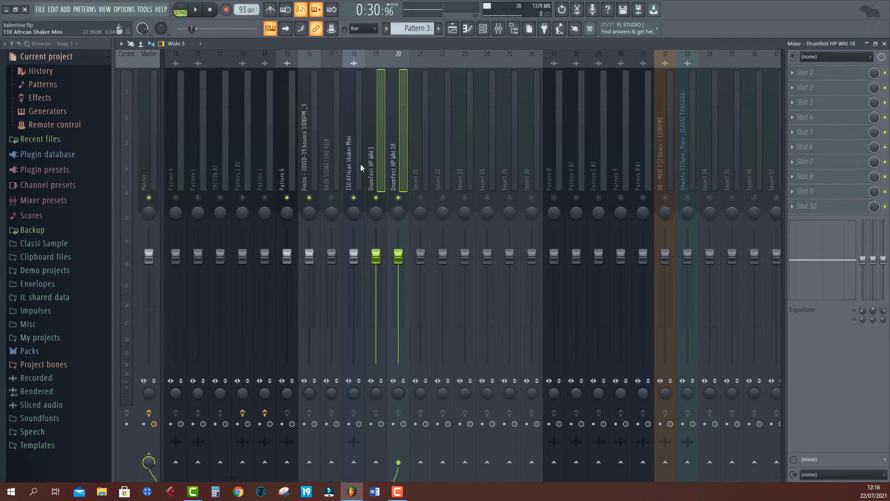
click(320, 164)
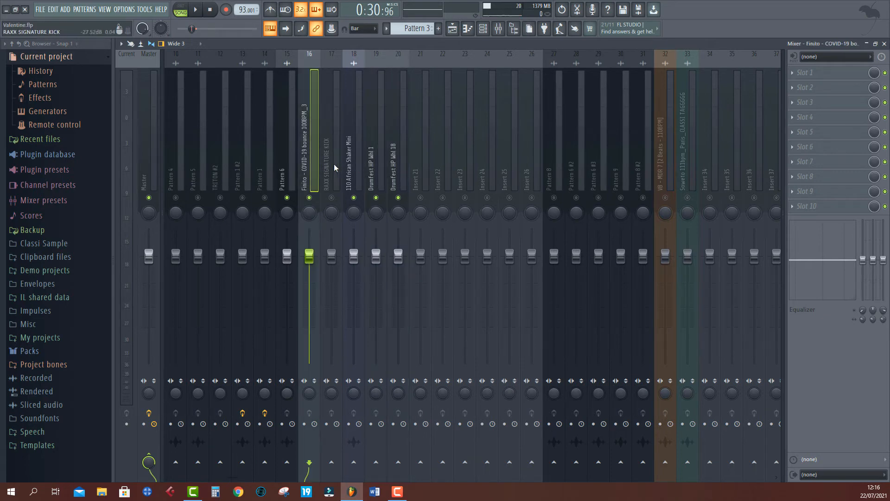
ctrl+click(296, 171)
ctrl+click(361, 168)
ctrl+click(378, 167)
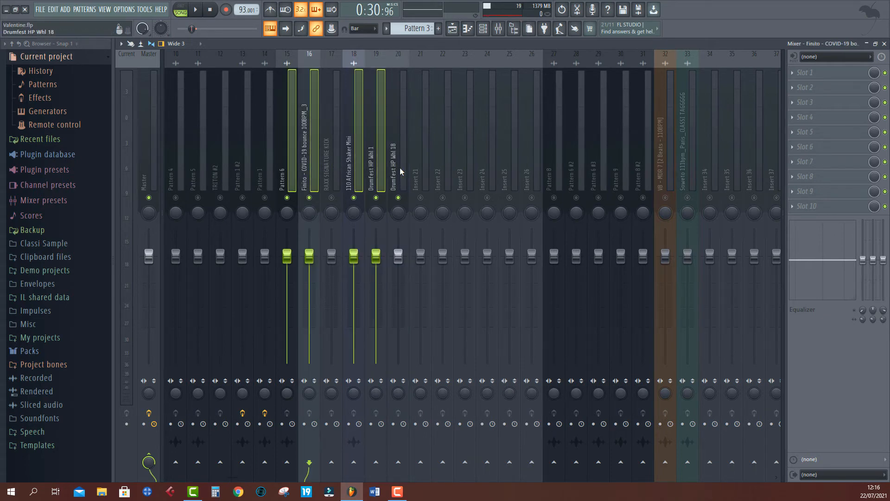
ctrl+click(398, 169)
ctrl+click(351, 163)
ctrl+click(356, 165)
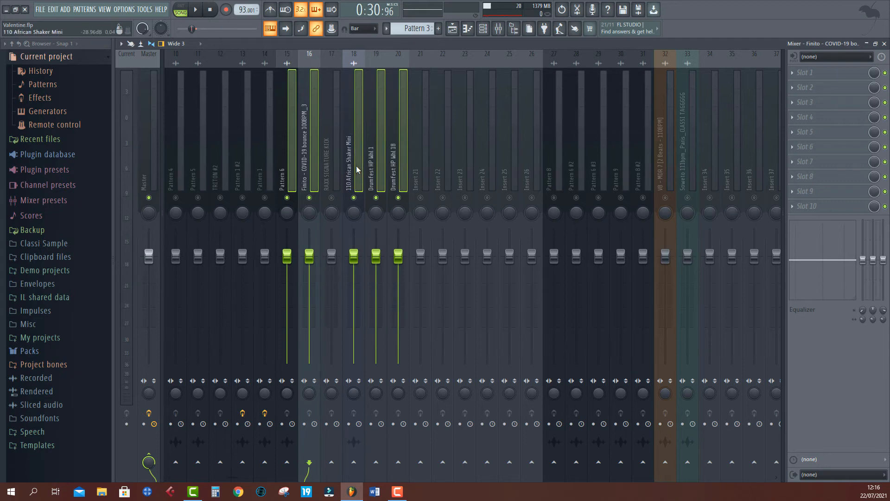
ctrl+click(352, 162)
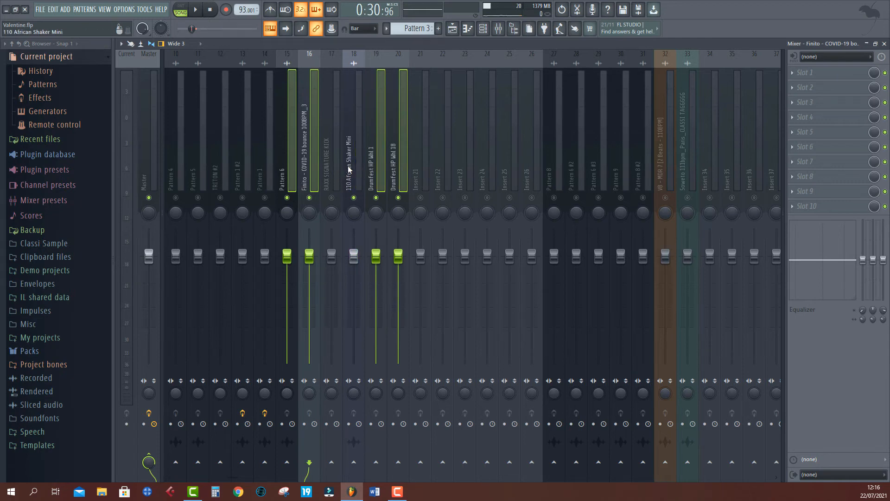
ctrl+click(350, 169)
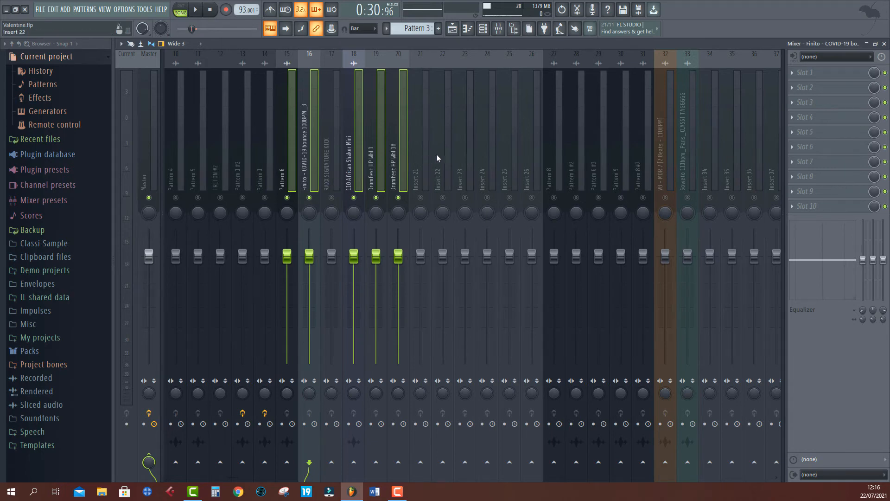
ctrl+click(449, 167)
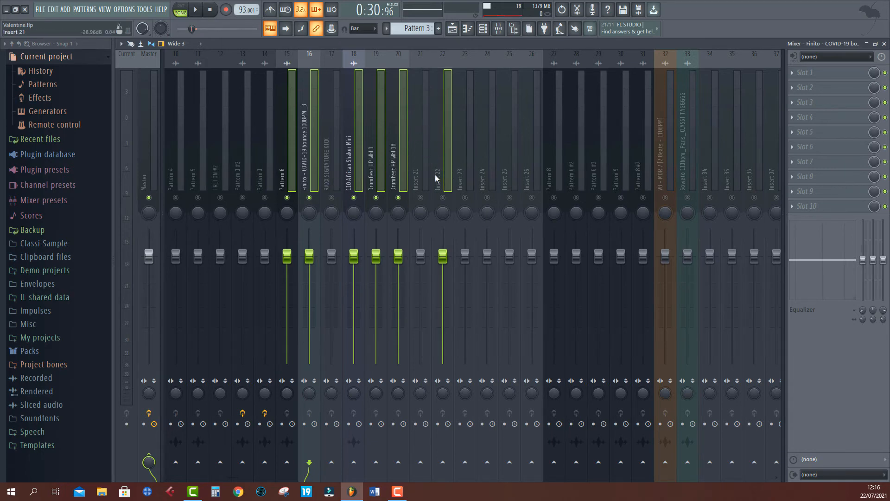
- Create a submix from the selected drum mixer tracks and name it DRUMS
right_click(449, 164)
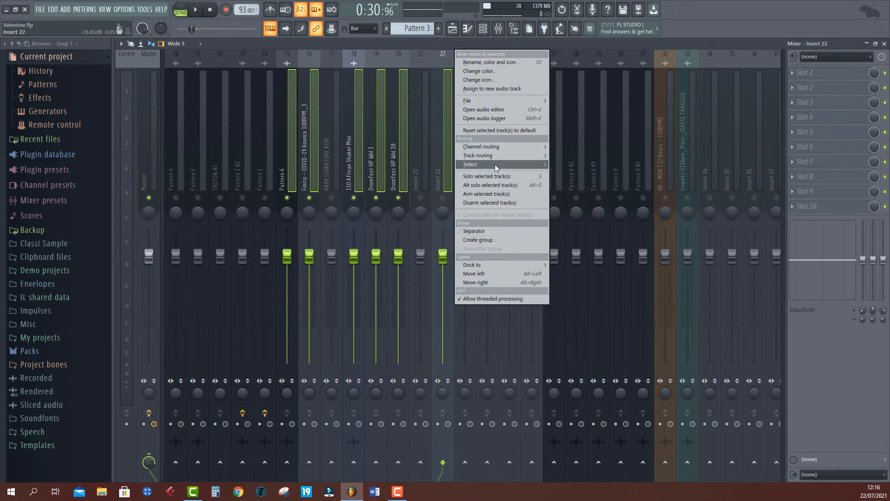
mouse_move(498, 157)
click(587, 205)
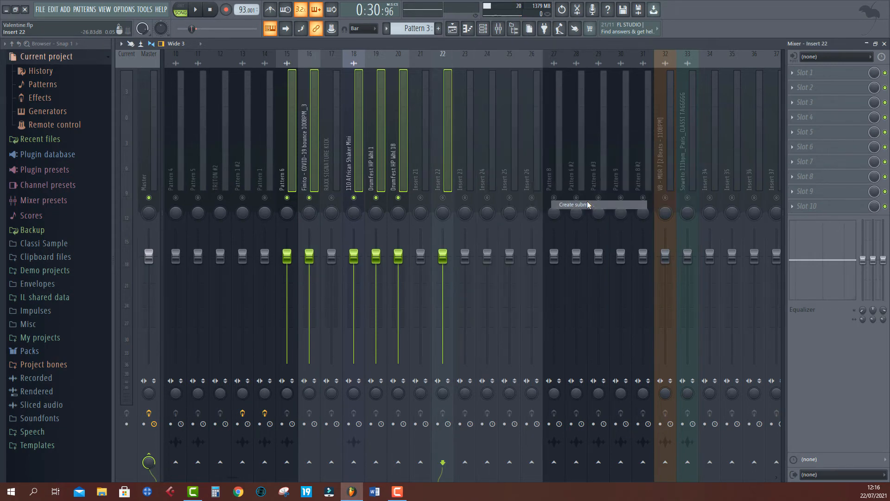
text(DRUMS)
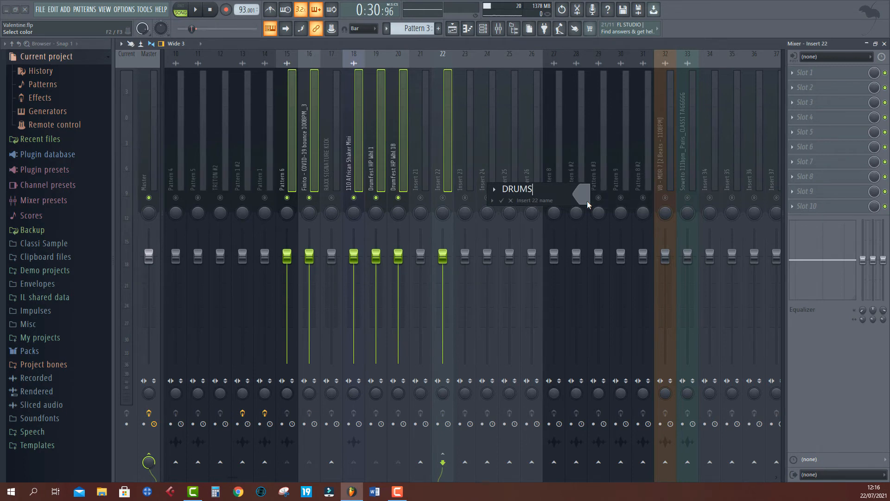
key(Return)
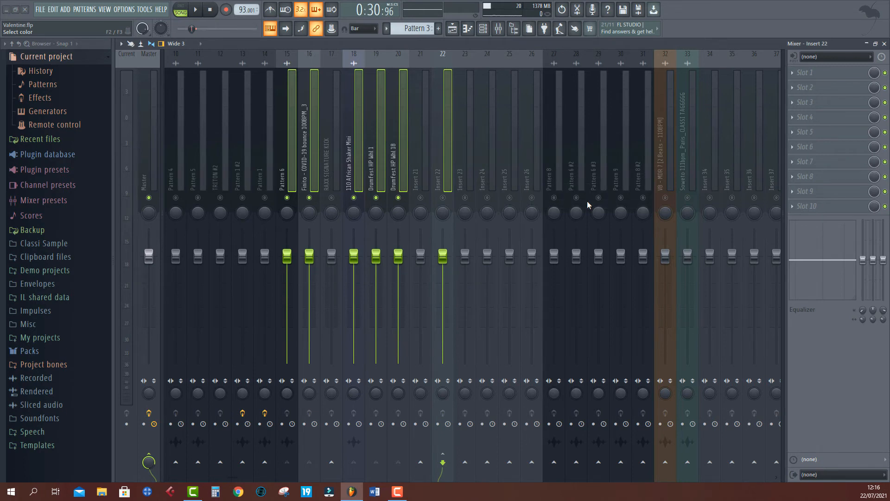
- Select the drum tracks in turn and unmute the RAXX SIGNATURE KICK mixer track
click(354, 172)
click(280, 163)
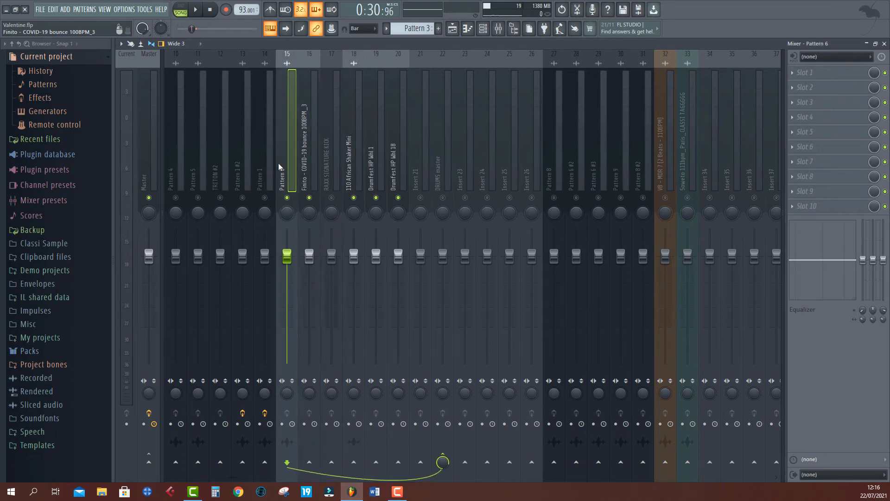
click(329, 179)
key(Left)
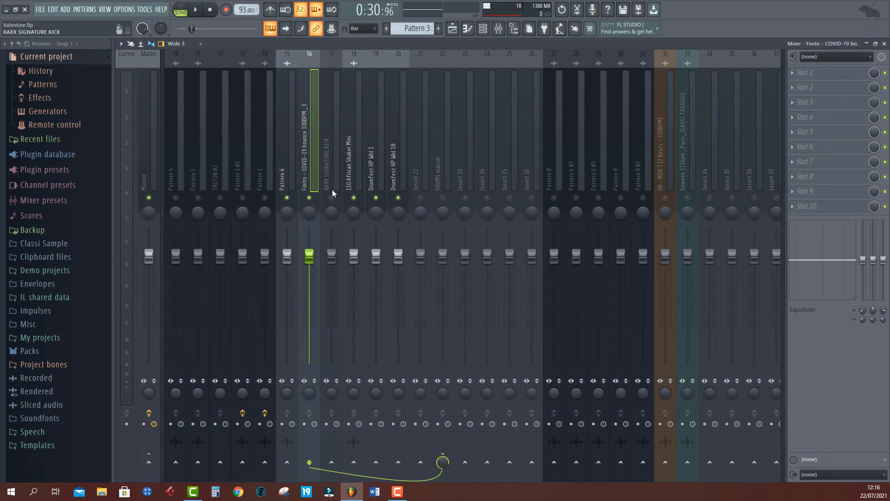
key(Left)
key(Right)
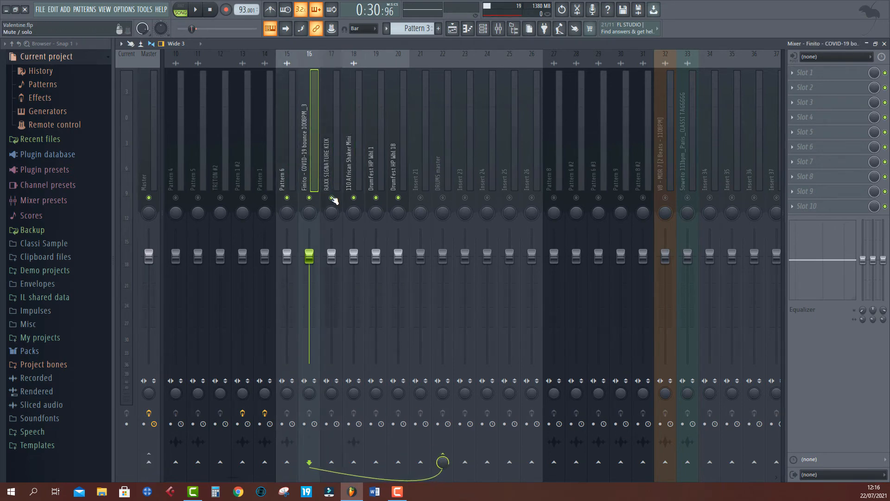
- Play the song and load Fruity Reeverb 2 into the first effect slot of the DRUMS master track
key(space)
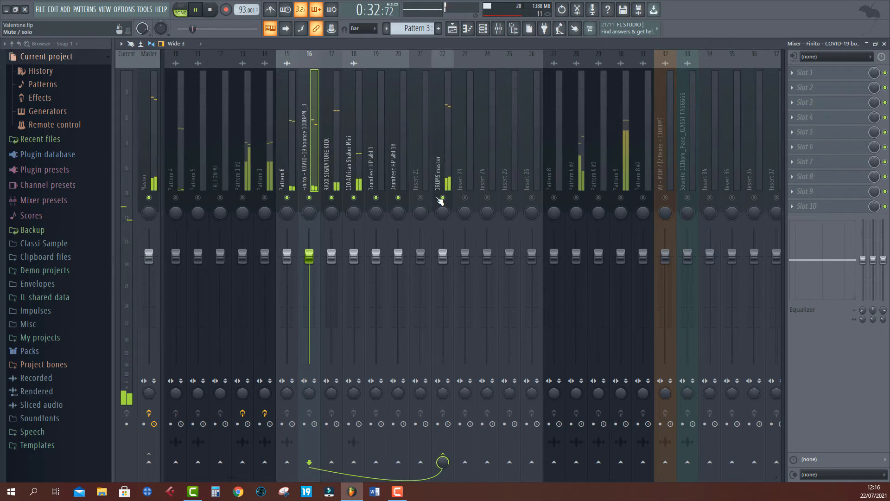
click(448, 175)
click(826, 73)
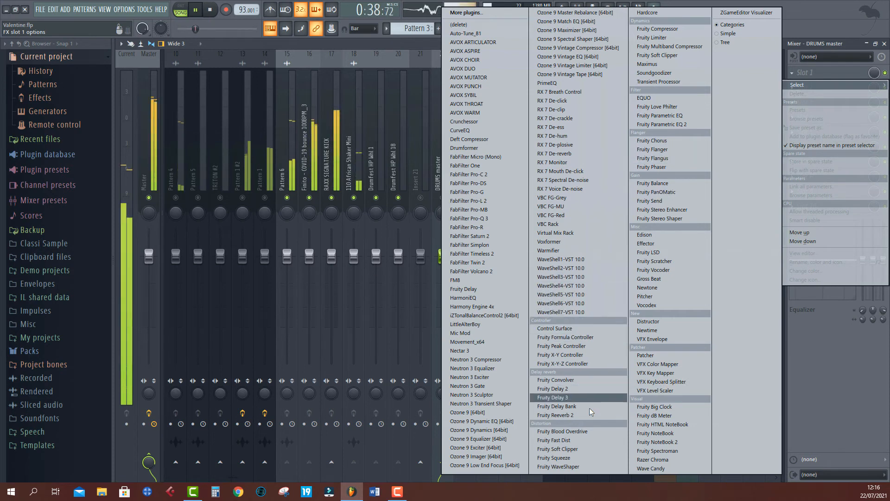
click(567, 416)
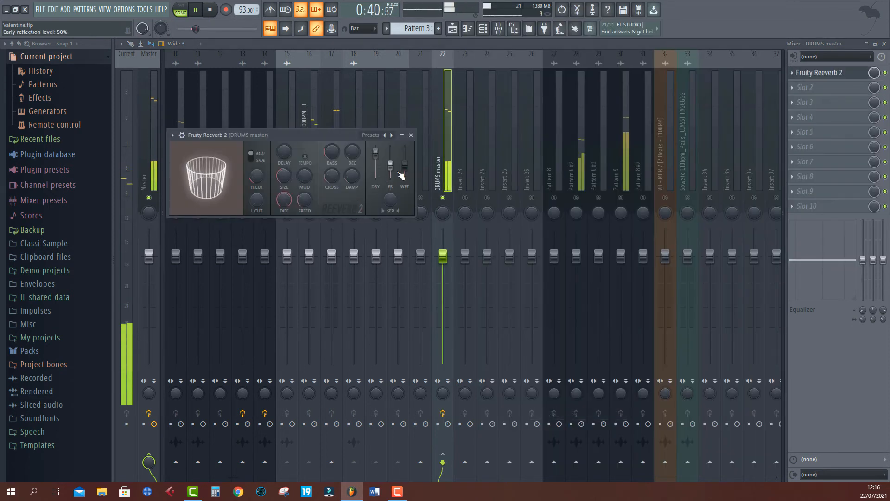
- Adjust the Fruity Reeverb 2 dry level, size, wet level, decay and low cut
mouse_move(378, 167)
mouse_down()
mouse_move(378, 154)
mouse_move(378, 163)
mouse_up()
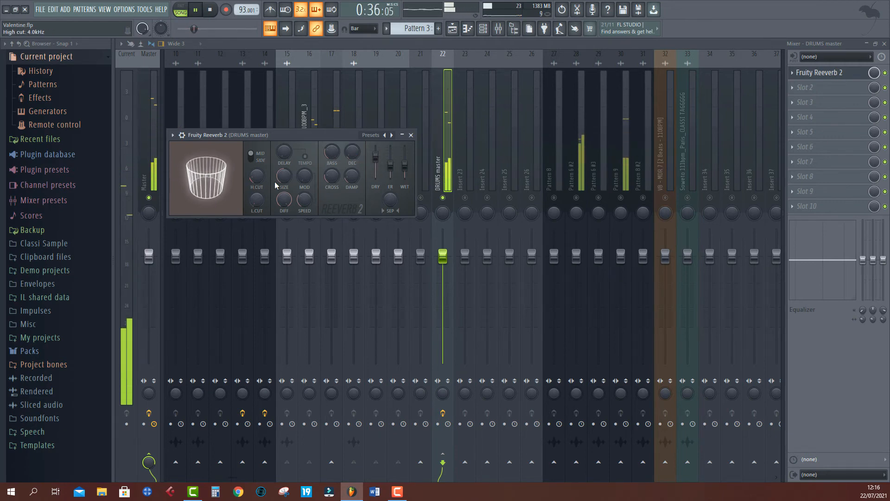
drag(283, 178, 283, 175)
drag(405, 163, 405, 173)
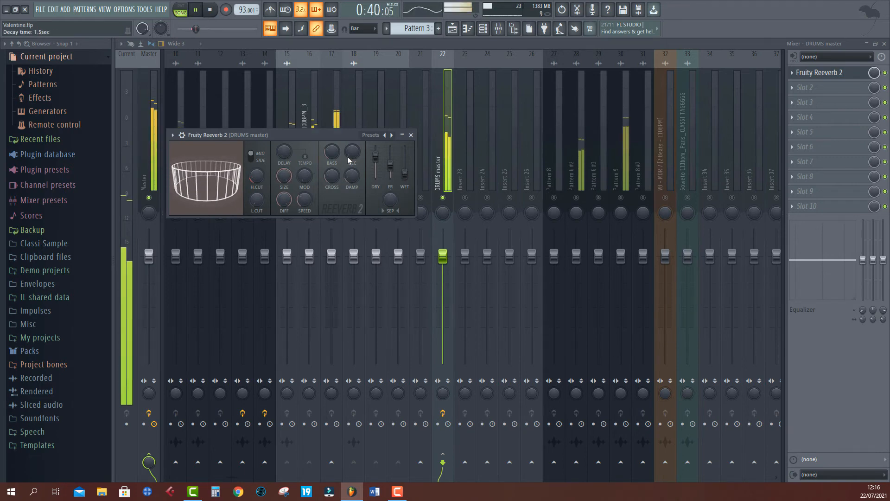
drag(351, 154, 351, 159)
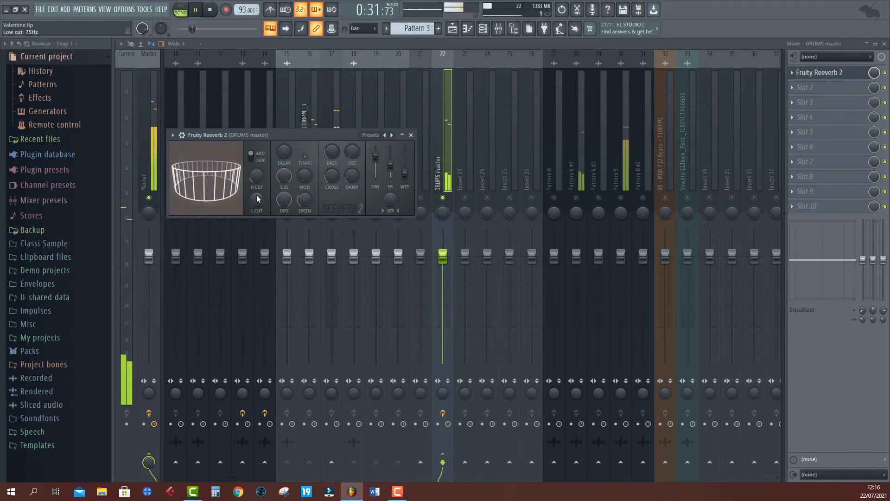
mouse_move(257, 198)
mouse_down()
mouse_move(257, 180)
mouse_move(259, 191)
mouse_up()
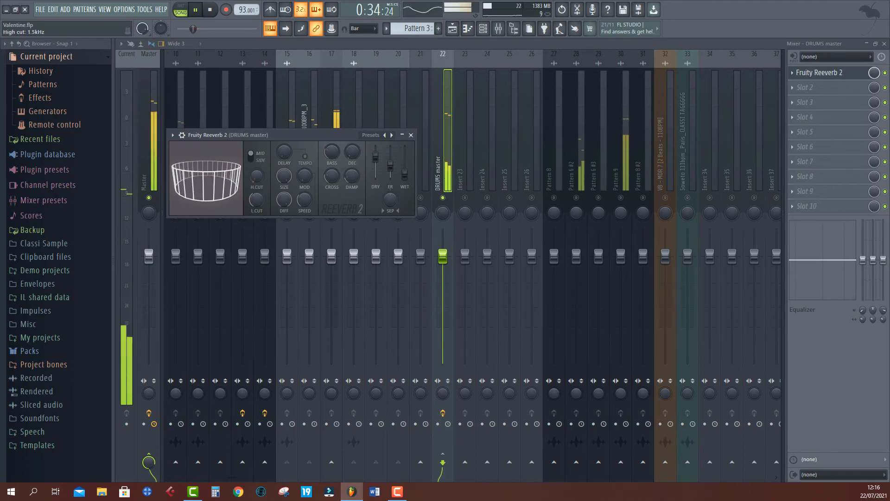
- Listen to the drum submix with reverb, then delete Fruity Reeverb 2 from the DRUMS master track
click(443, 179)
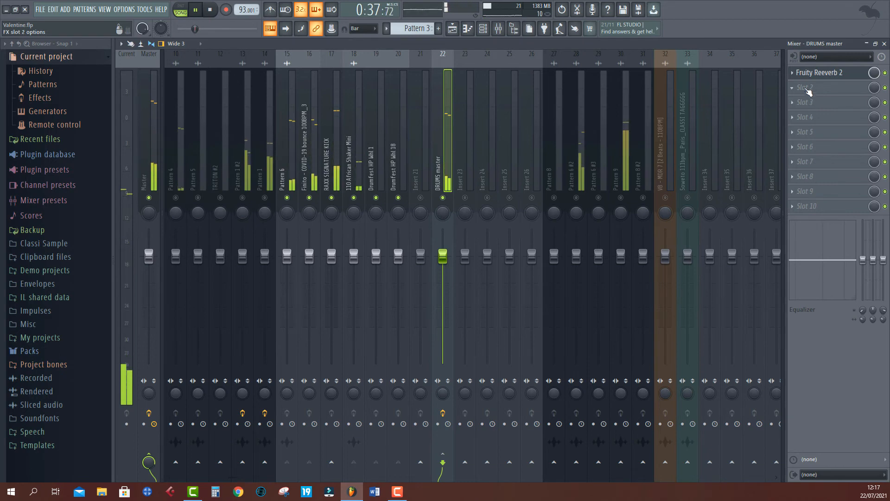
key(space)
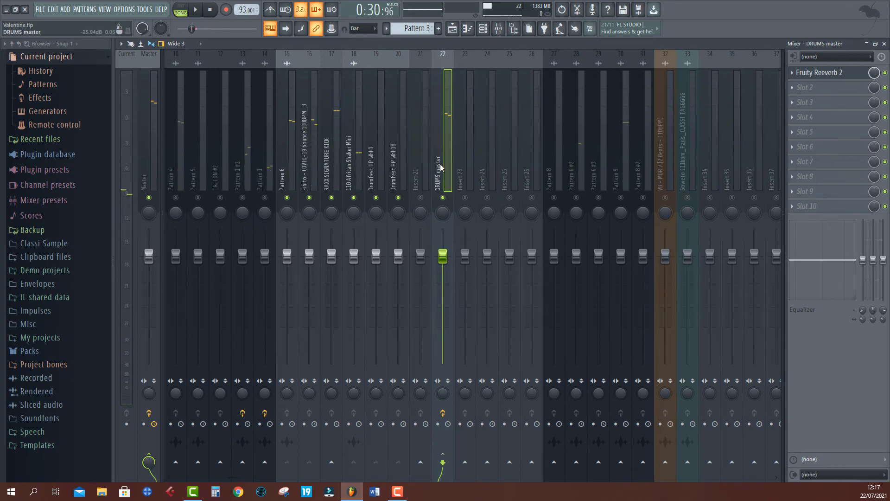
drag(392, 162, 435, 165)
key(space)
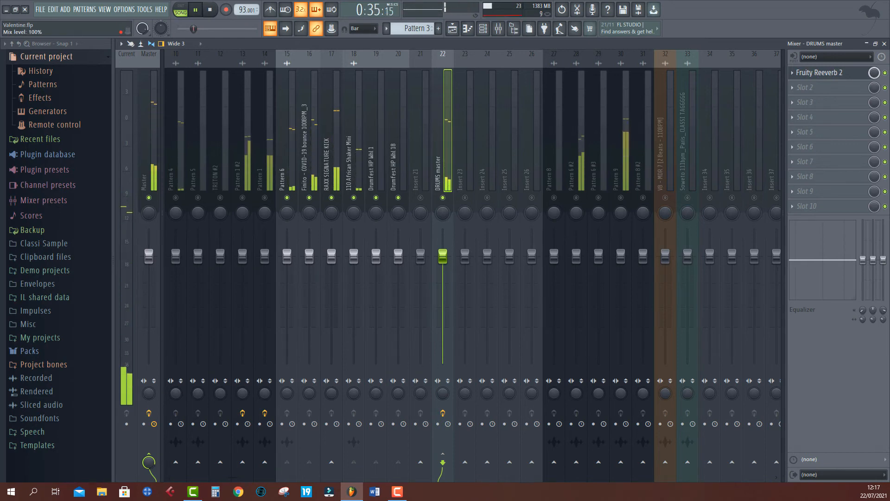
key(space)
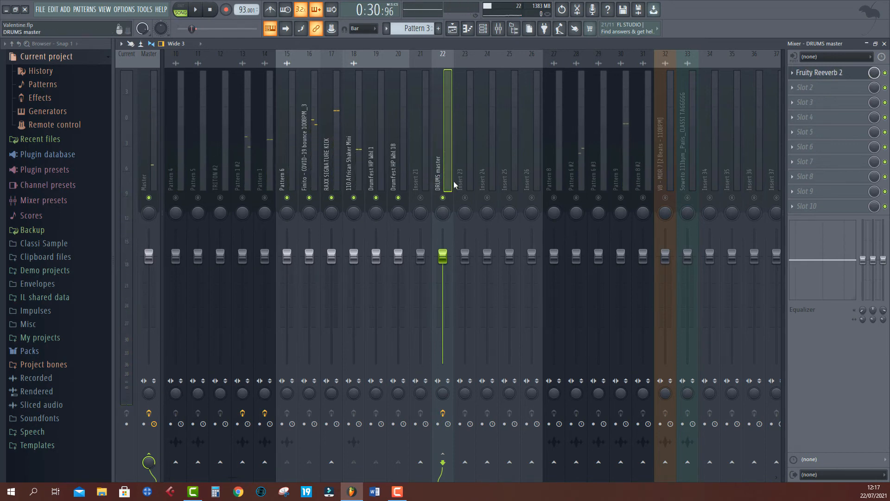
click(793, 73)
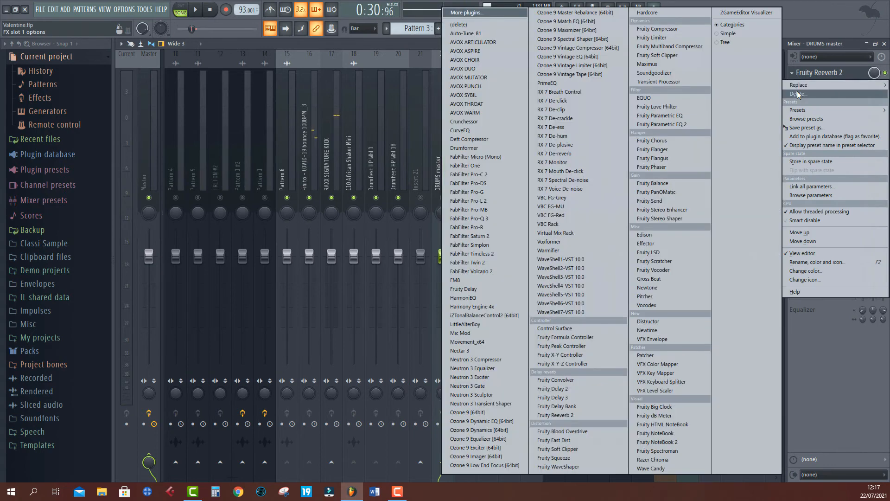
click(797, 94)
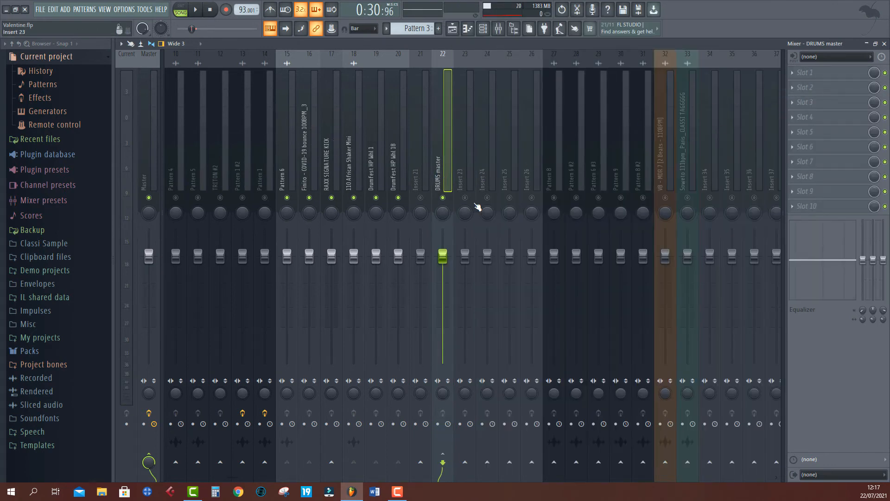
- Send the DRUMS master track to insert track 24 and rename that track REVERB
click(488, 462)
right_click(489, 147)
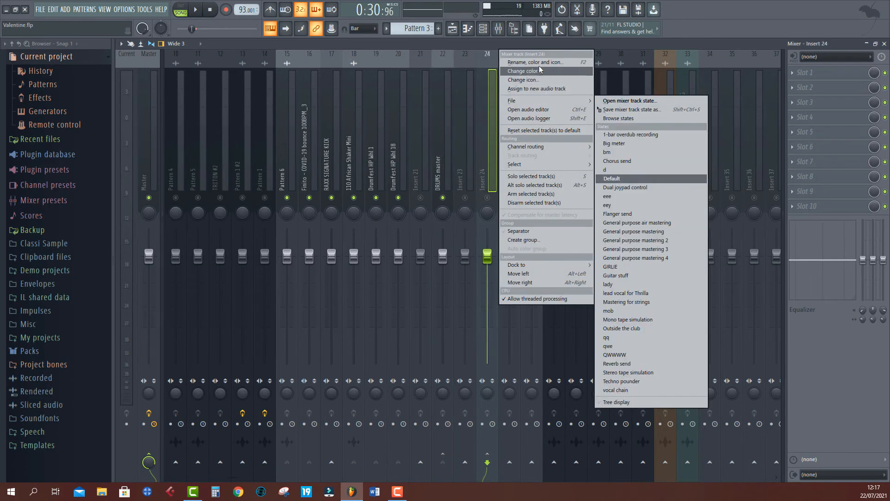
click(539, 65)
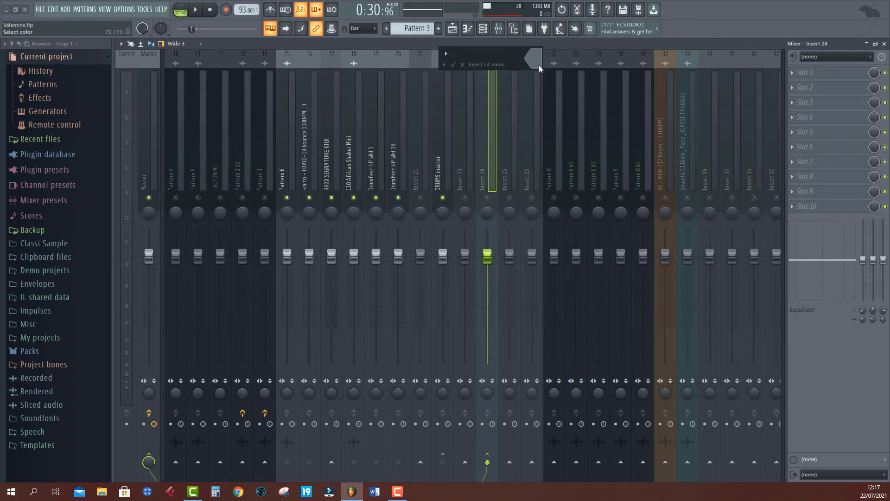
text(REVERB)
key(Return)
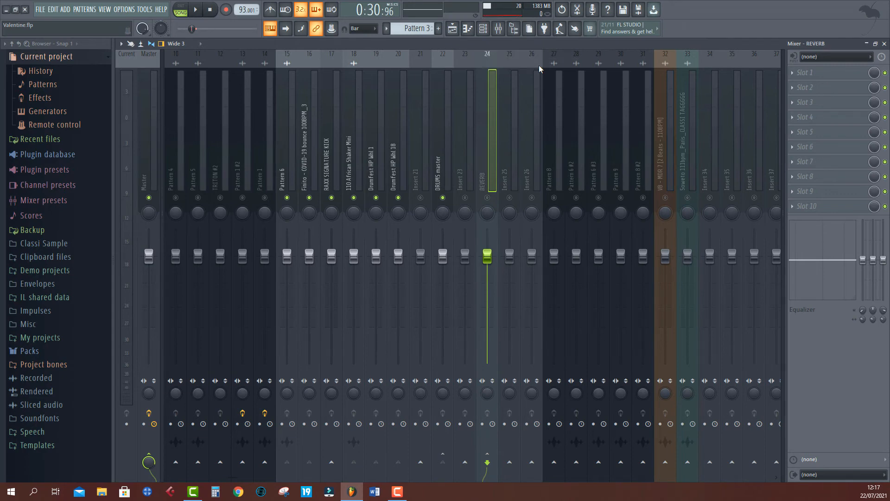
- Load Fruity Reeverb 2 into the first effect slot of the REVERB track and play the song
click(801, 83)
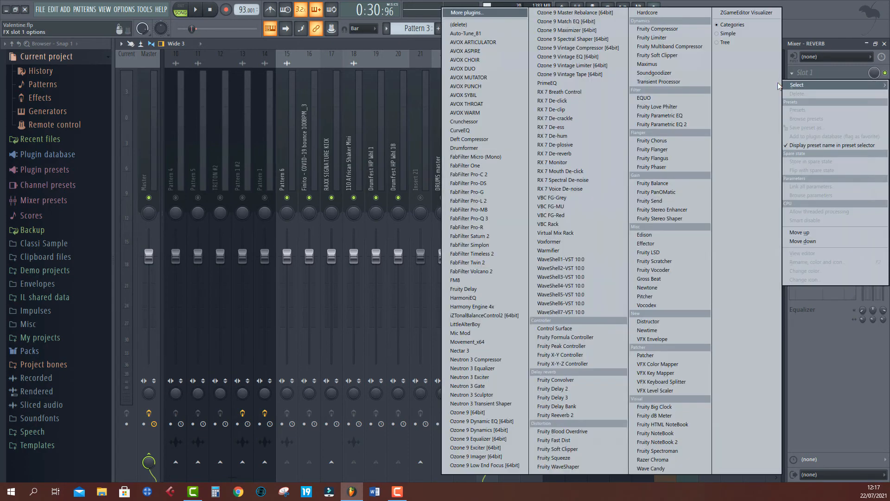
click(564, 414)
key(space)
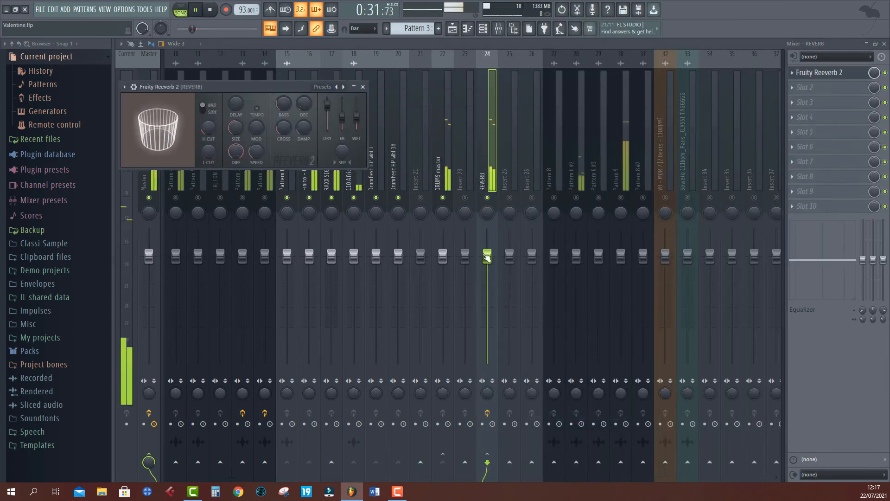
- Lower the REVERB track's volume fader, close the reverb window and stop playback
drag(487, 255, 487, 329)
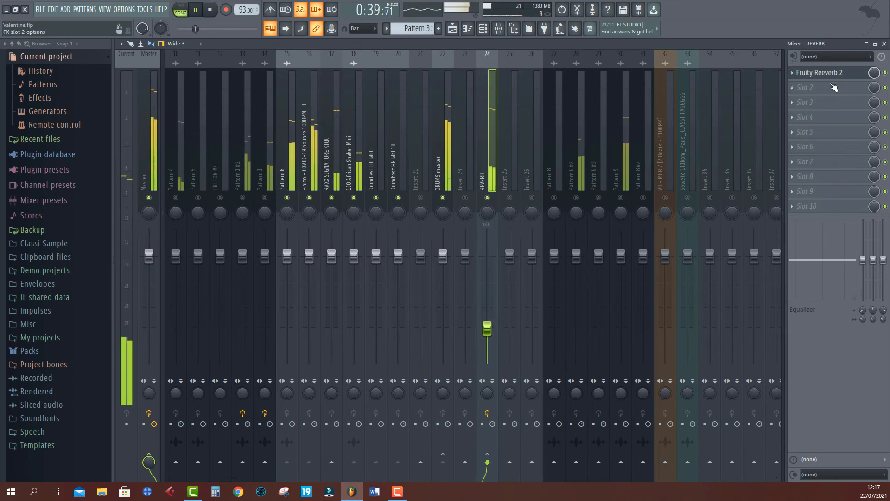
click(830, 74)
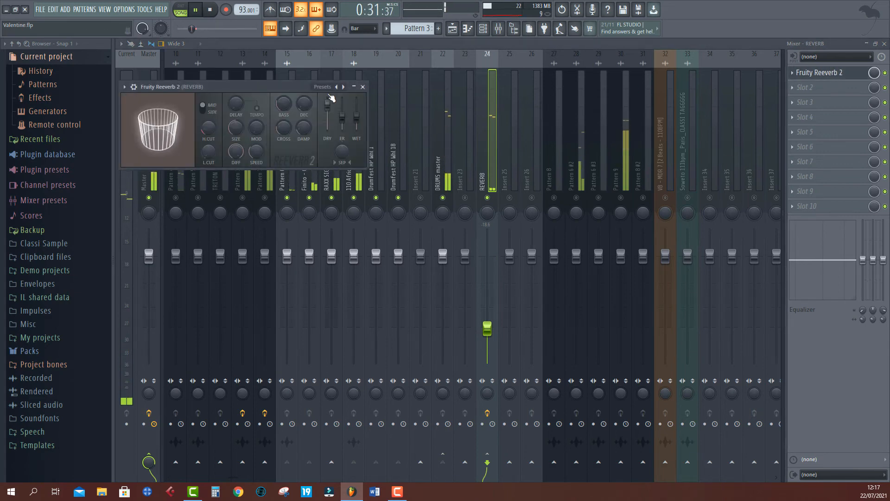
click(363, 87)
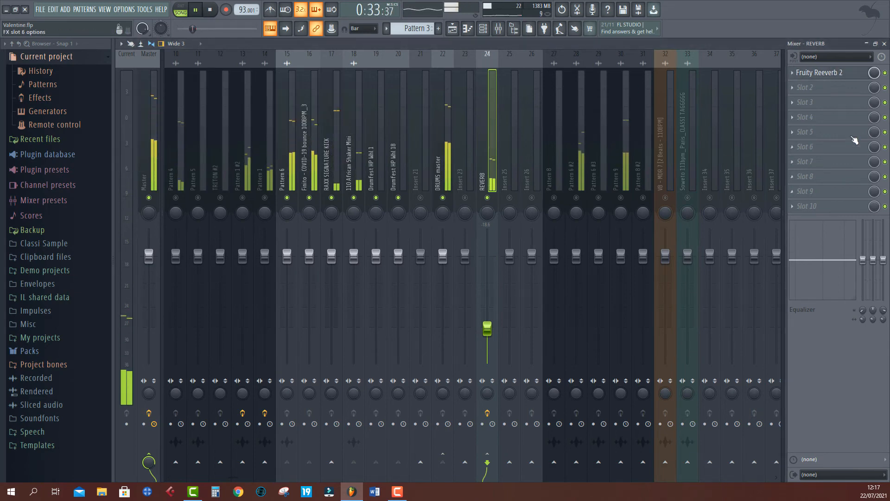
key(space)
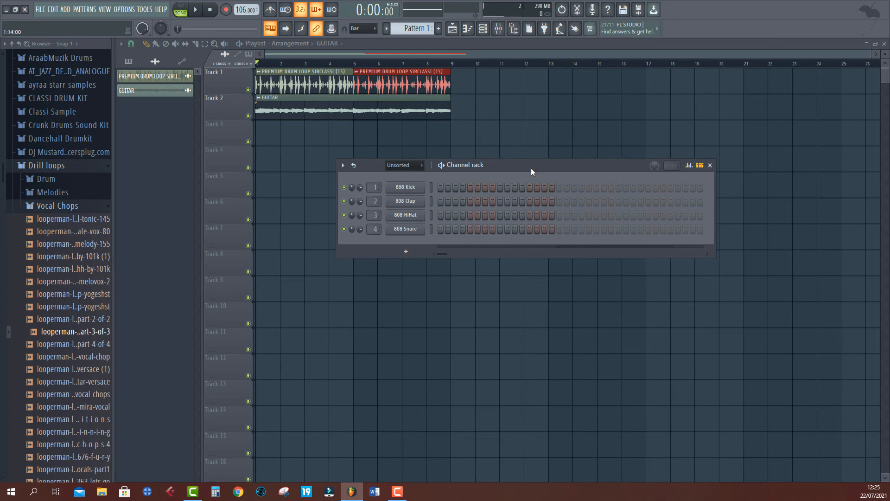
- Set the Channel rack's display filter to show All channels
key(space)
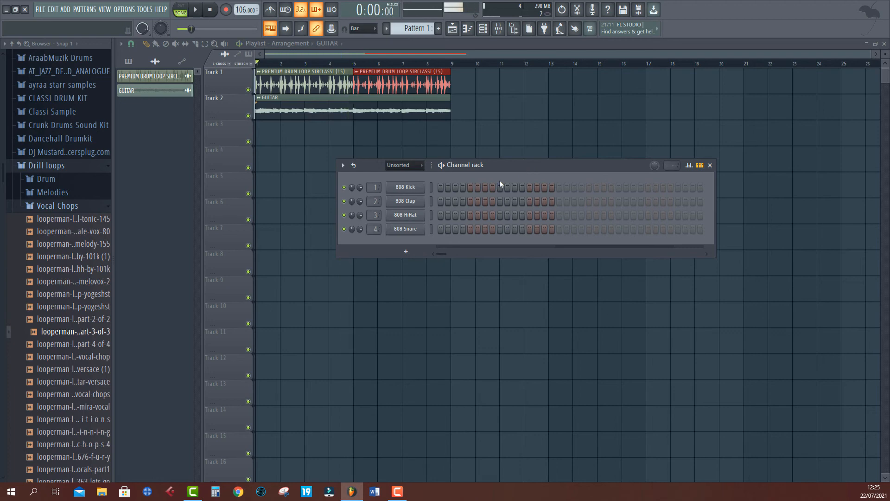
key(space)
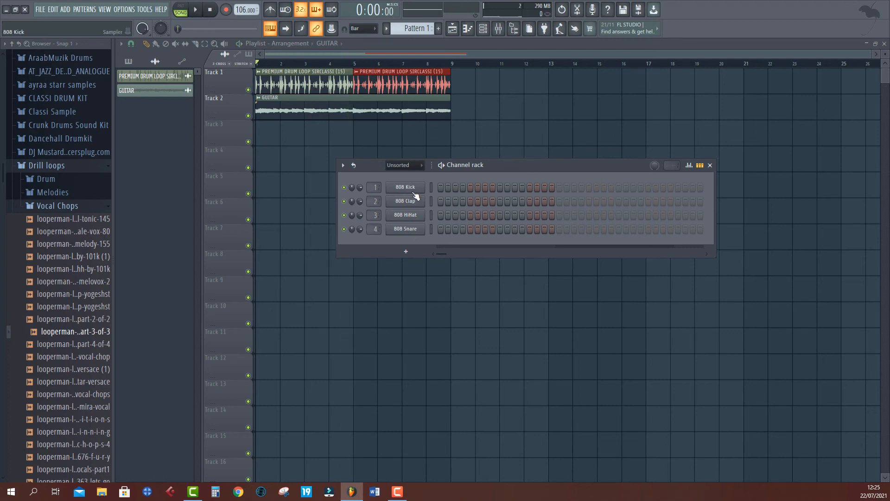
click(403, 165)
click(399, 173)
- Insert a Slicex instrument channel into the Channel rack
right_click(401, 263)
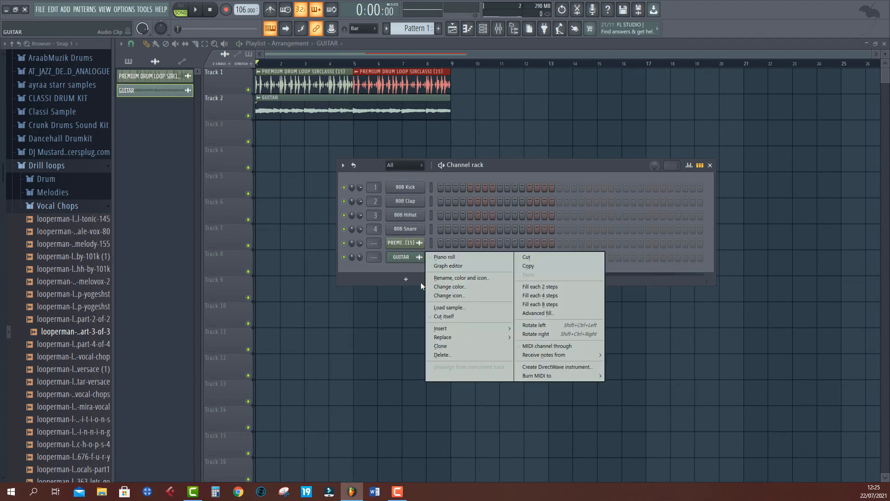
mouse_move(469, 329)
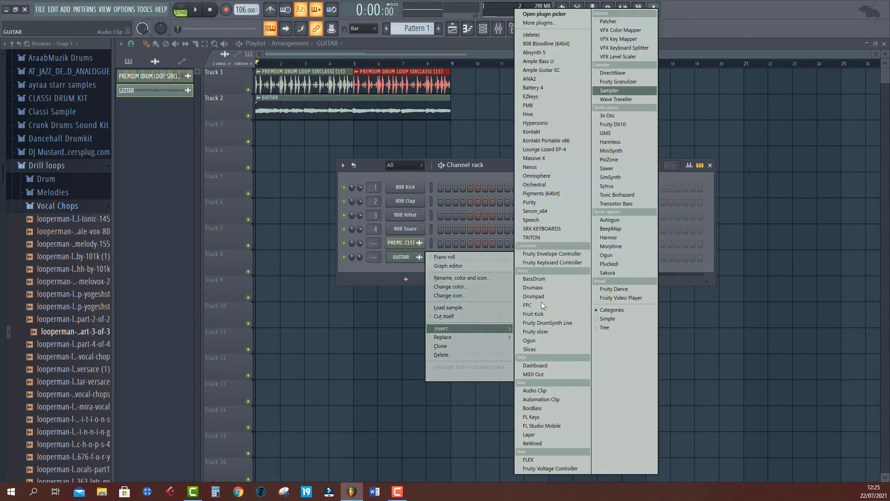
click(536, 349)
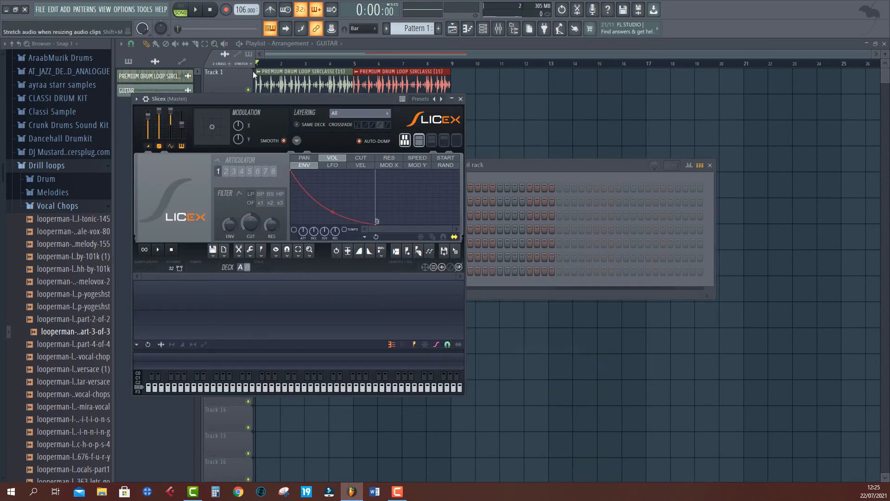
- Load the looperman let-go-vocals-part-3-of-3 sample from the Vocal Chops folder into the Slicex instrument
drag(280, 99, 525, 152)
click(90, 331)
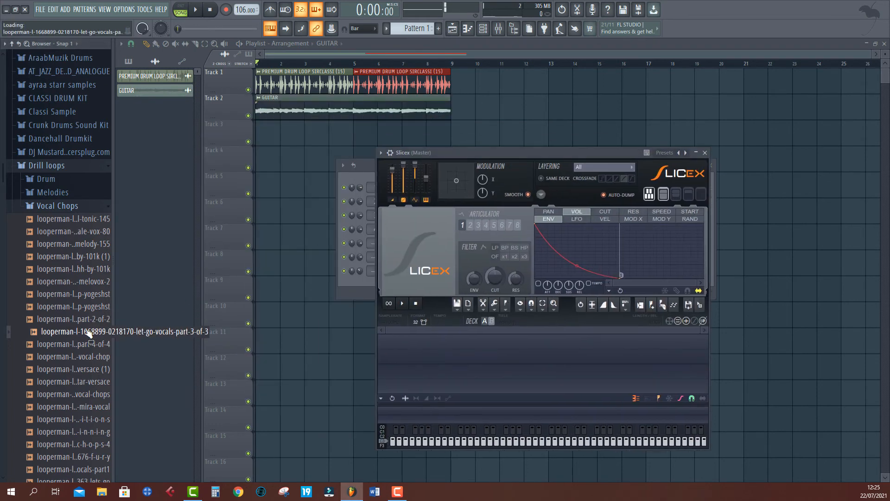
drag(78, 340, 445, 377)
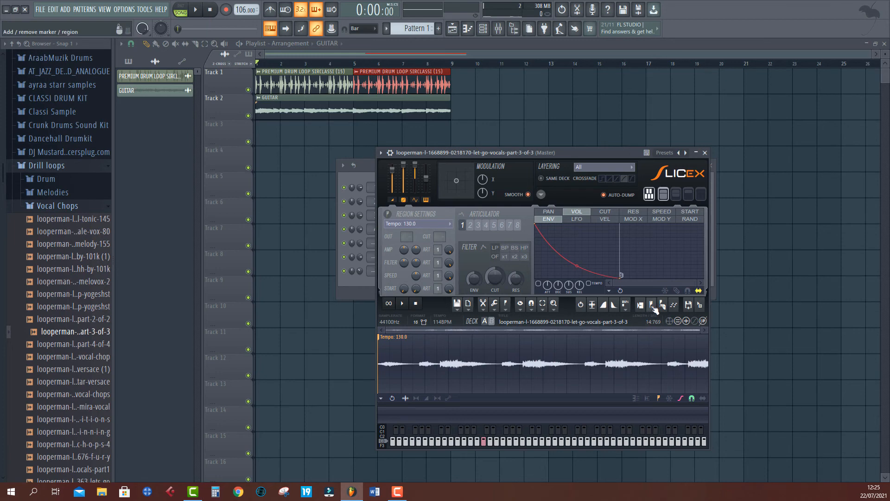
- Add six slice markers at chosen points across the vocal waveform in Slicex
click(652, 307)
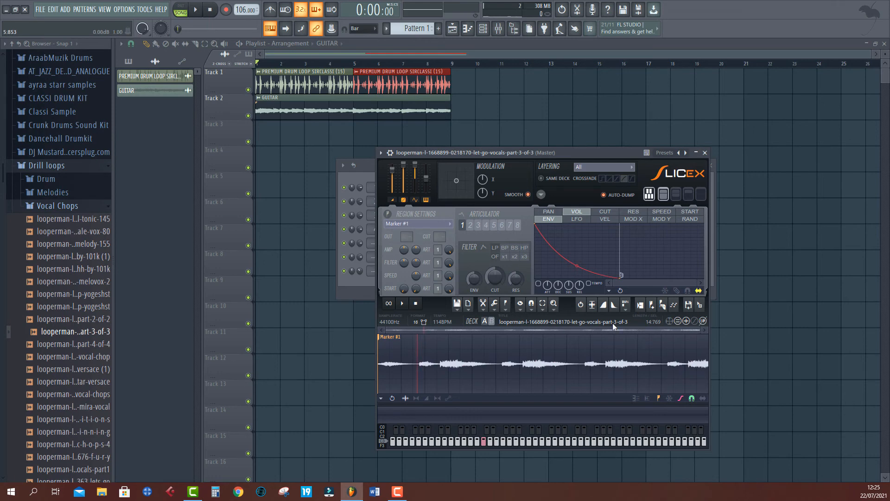
click(652, 307)
click(651, 307)
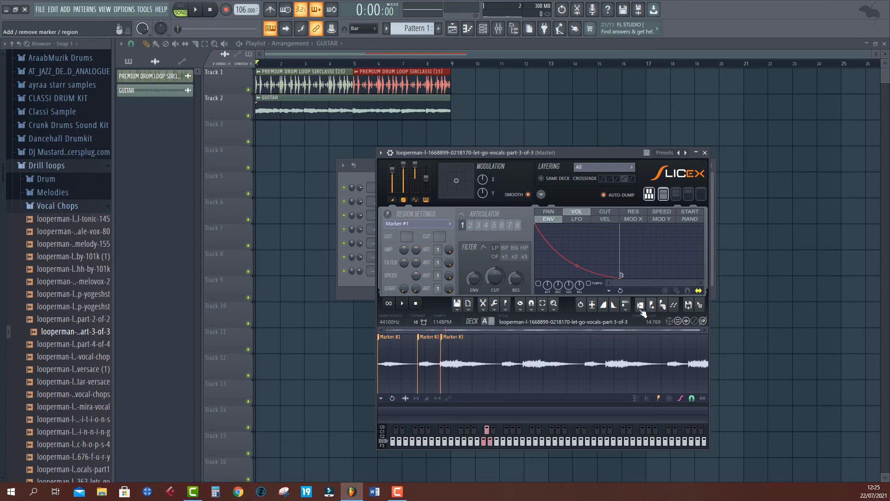
click(504, 344)
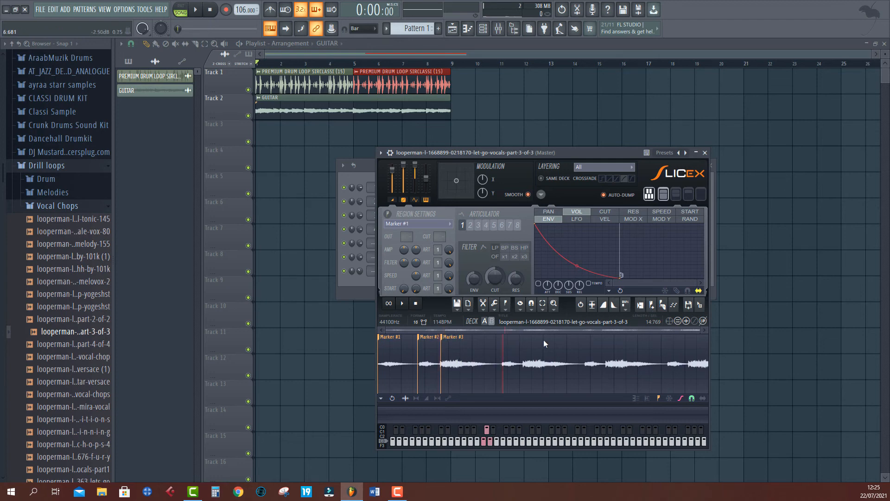
click(652, 307)
click(652, 307)
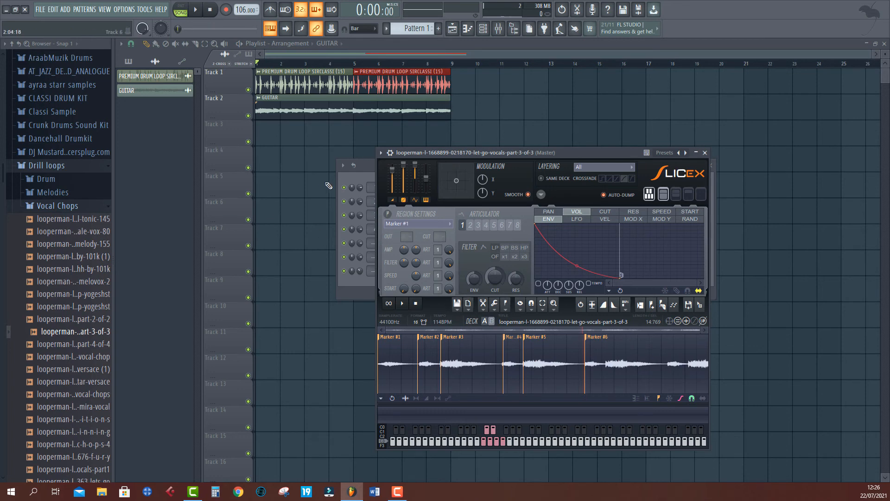
- Open the Slicex channel's piano roll to inspect the marker notes, then close it
click(355, 178)
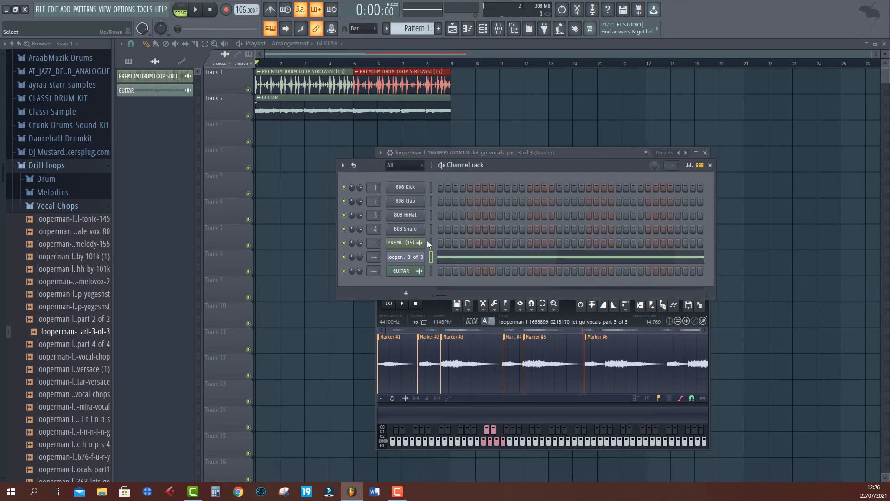
click(472, 261)
scroll(346, 334, down, 2)
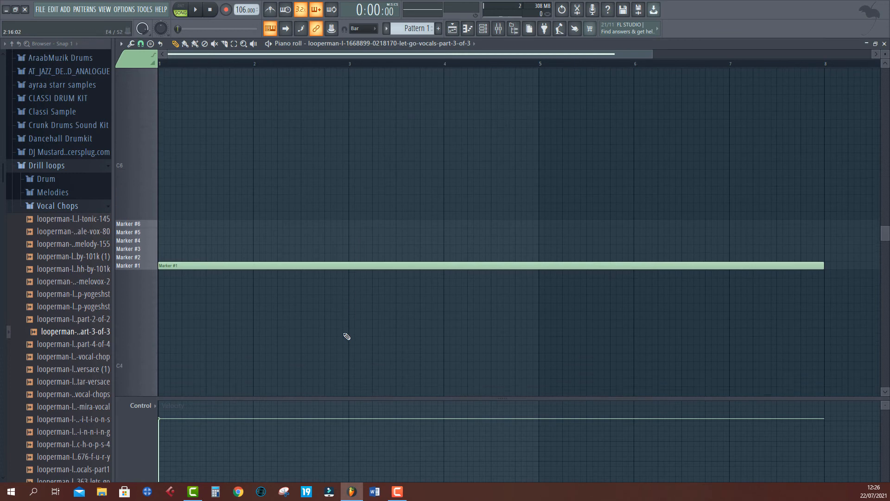
click(884, 44)
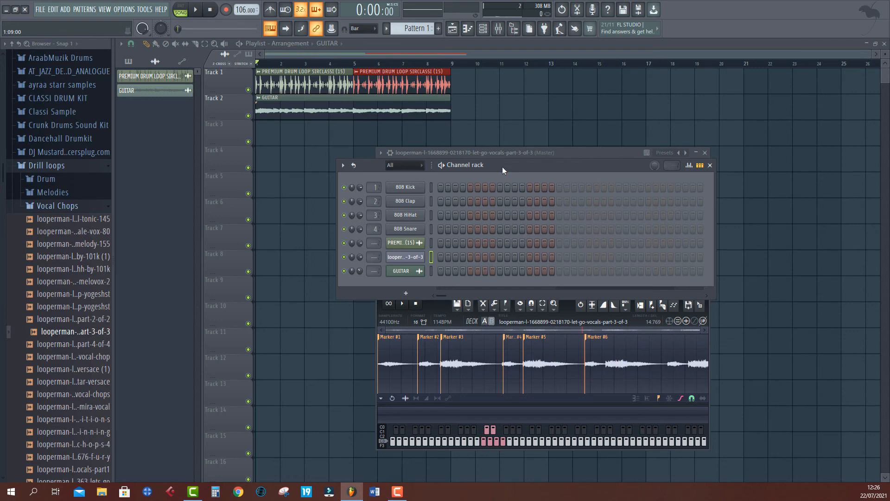
- Audition the vocal slices by triggering them from the computer keyboard
click(407, 316)
click(357, 175)
key(z)
key(z)
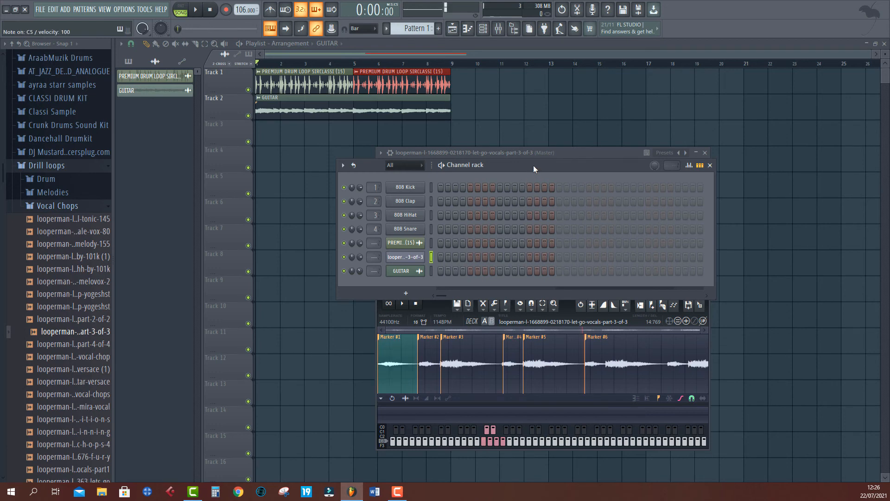
key(z)
key(z)
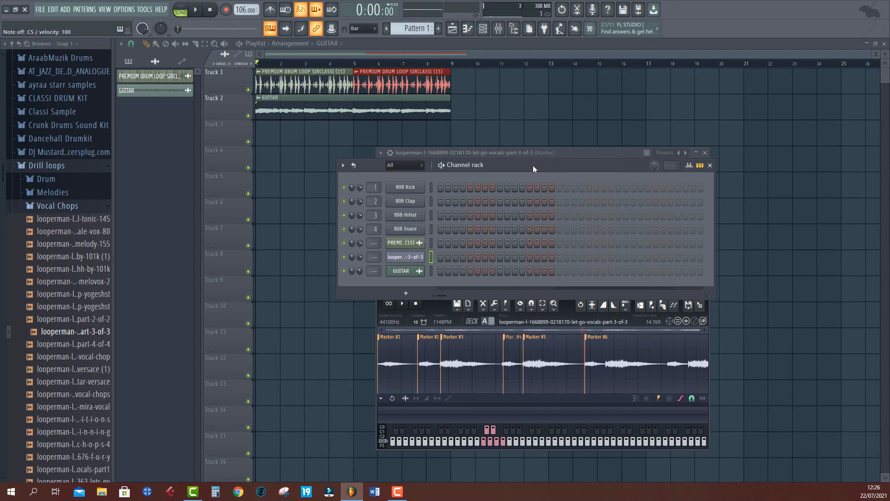
key(z)
key(s)
key(s)
key(s)
key(x)
key(z)
key(z)
key(z)
key(x)
key(x)
- Play the song and trigger the vocal slices from the computer keyboard along with it, then stop playback
key(space)
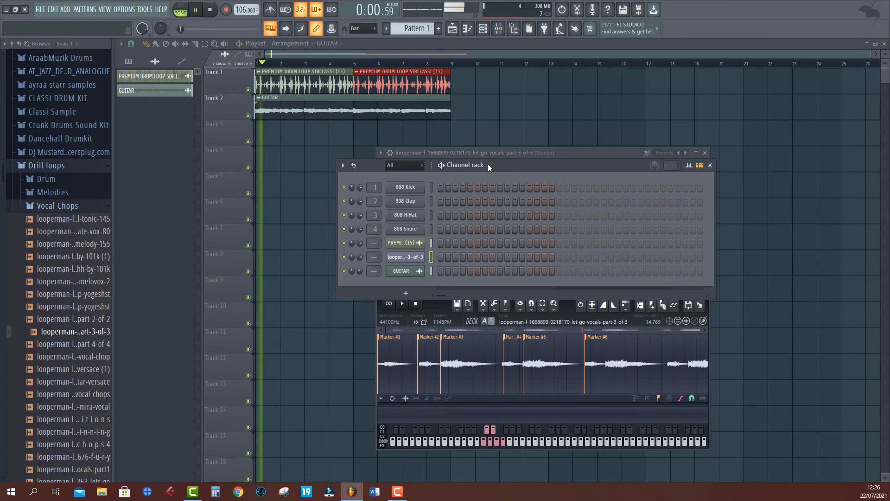
key(z)
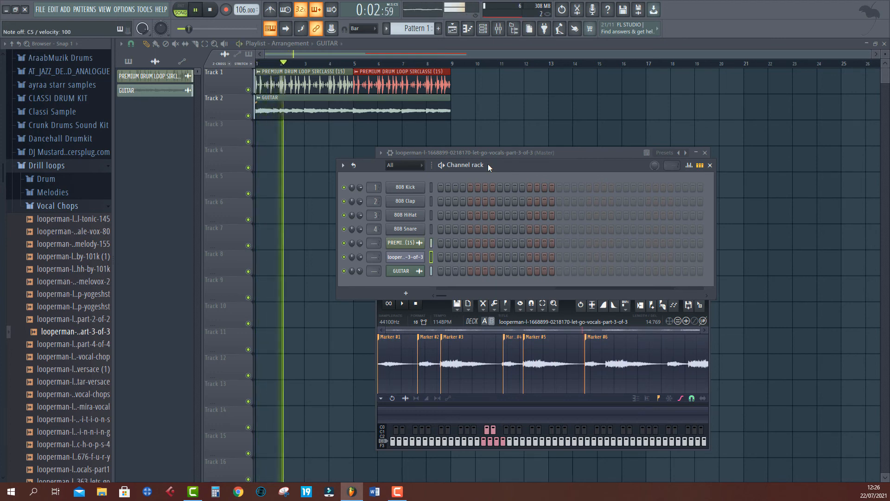
key(c)
key(z)
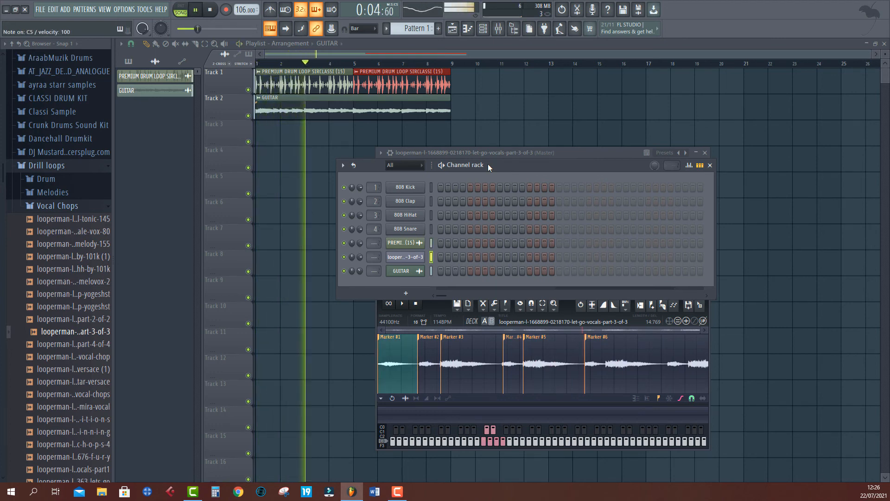
key(c)
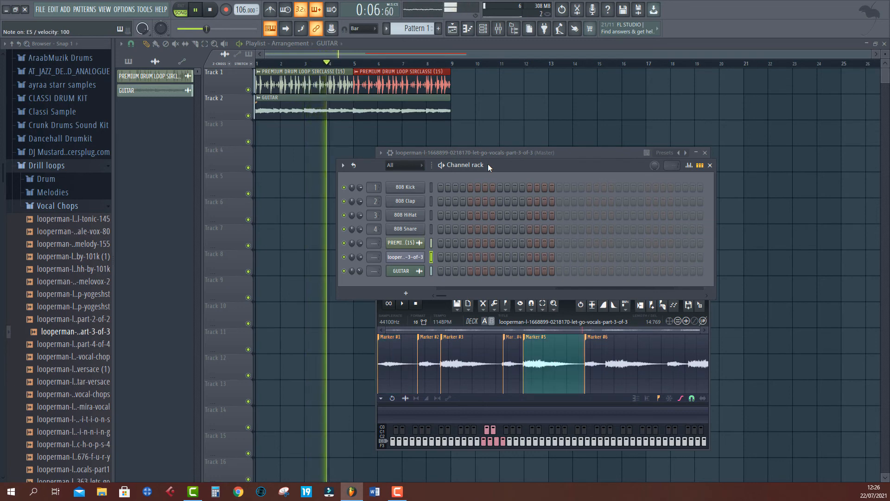
key(z)
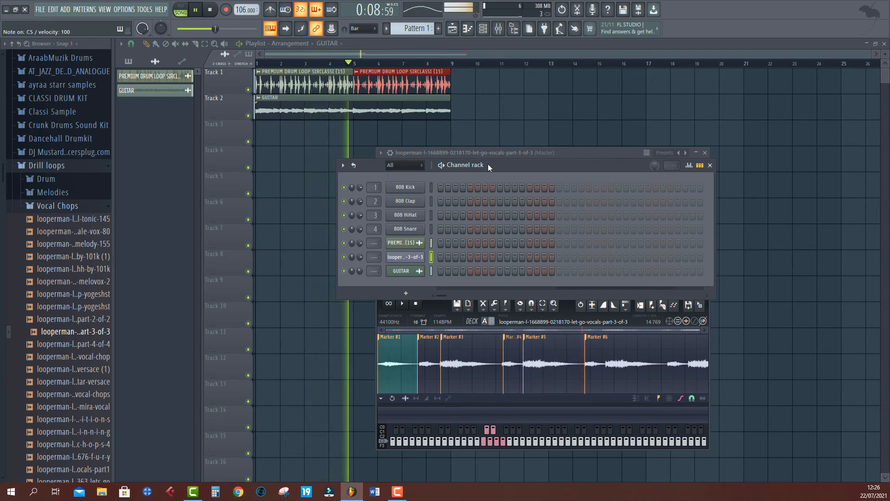
key(c)
key(c)
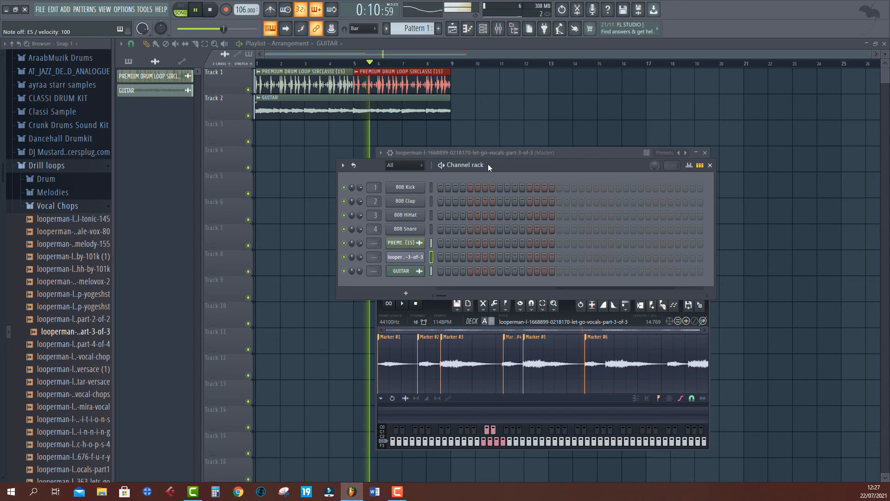
key(c)
key(c)
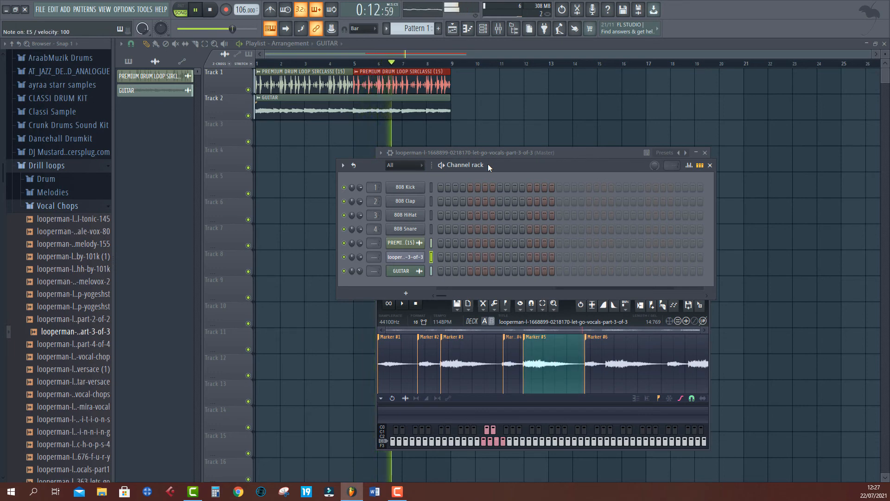
key(z)
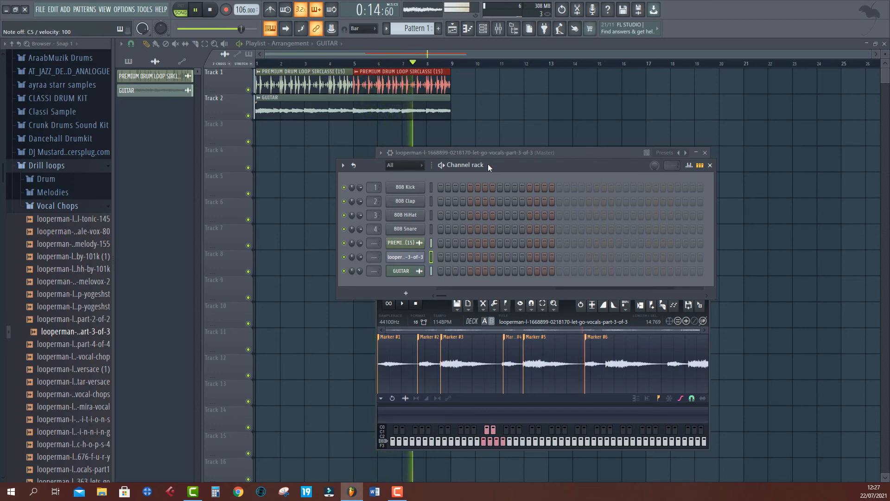
key(z)
key(s)
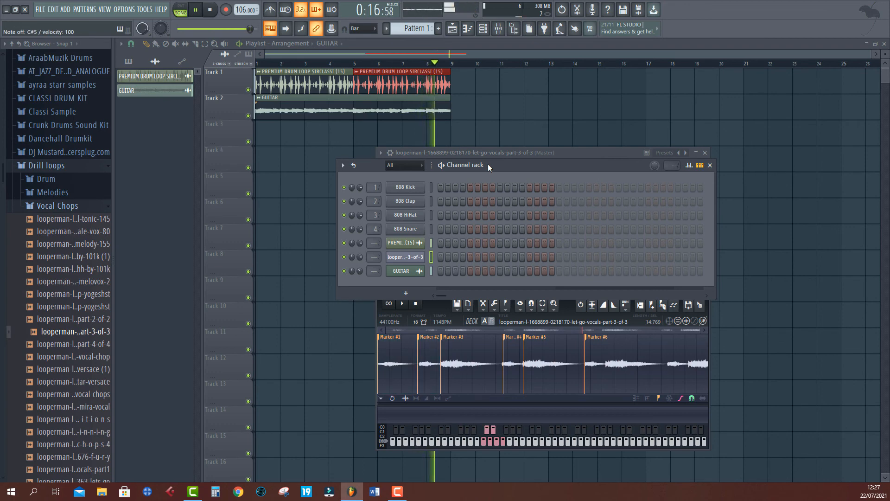
key(s)
key(z)
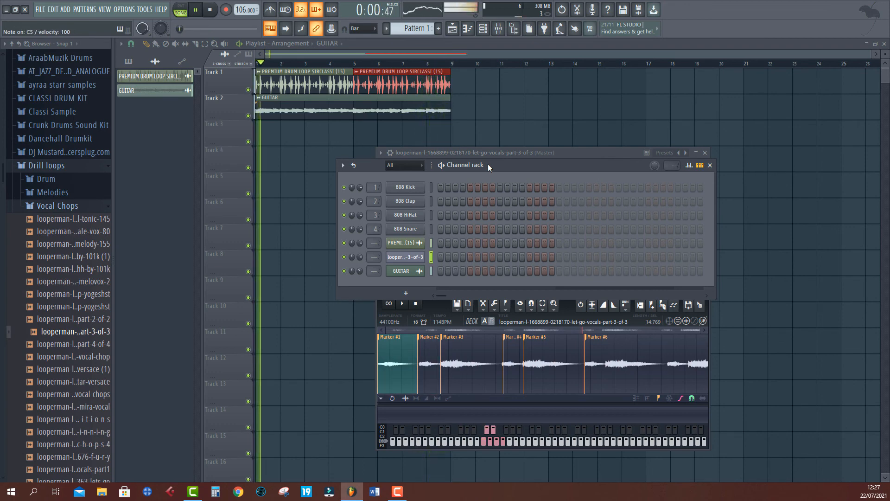
key(z)
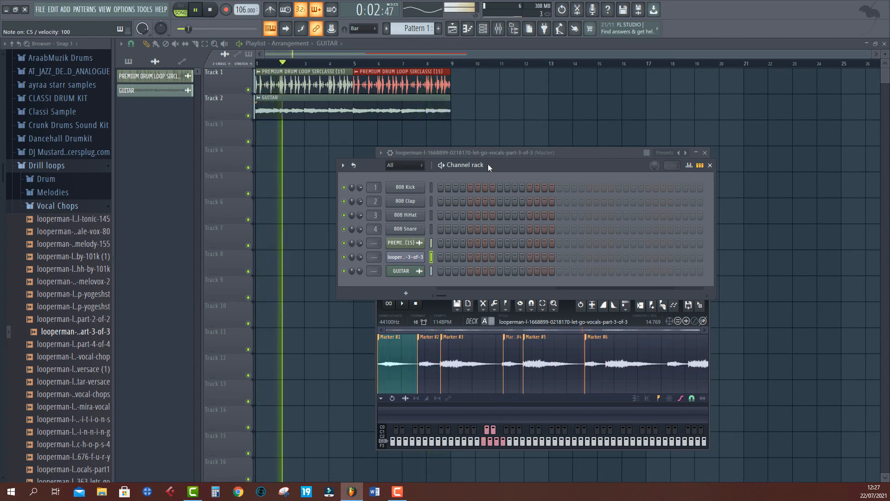
key(c)
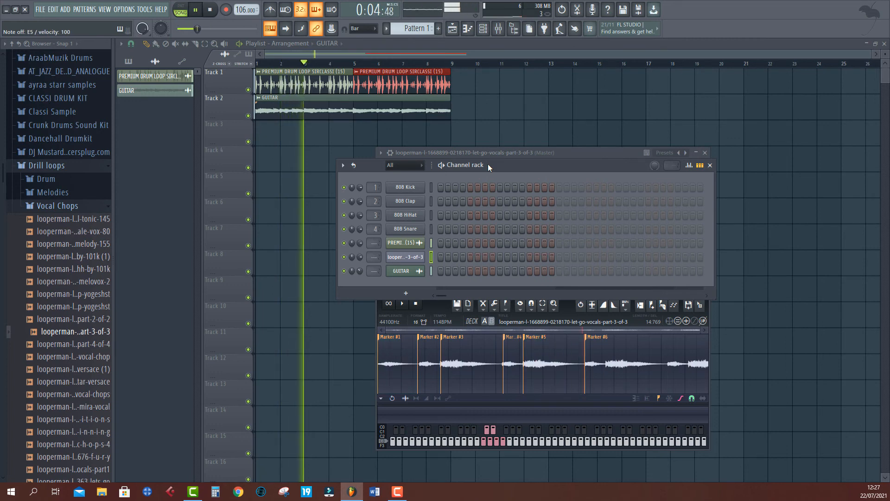
key(z)
key(space)
- Select an empty Pattern 1 and place it at the start of Track 3 in the playlist
key(v)
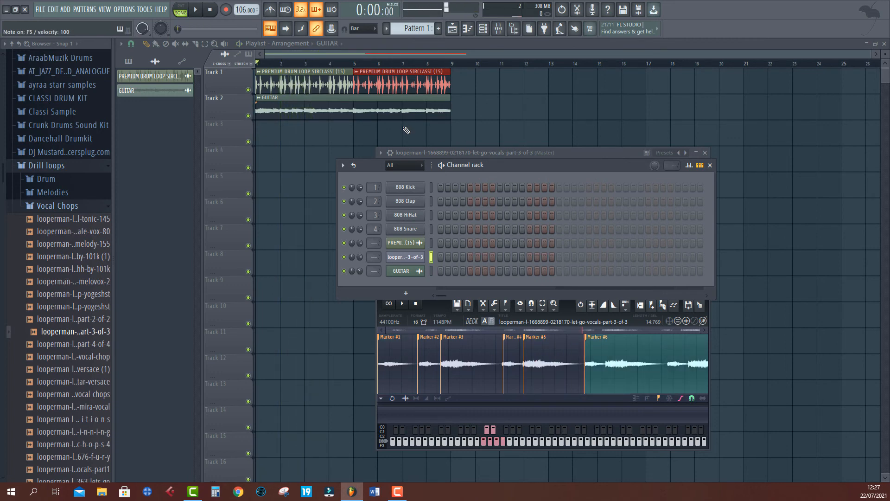
click(402, 30)
click(469, 29)
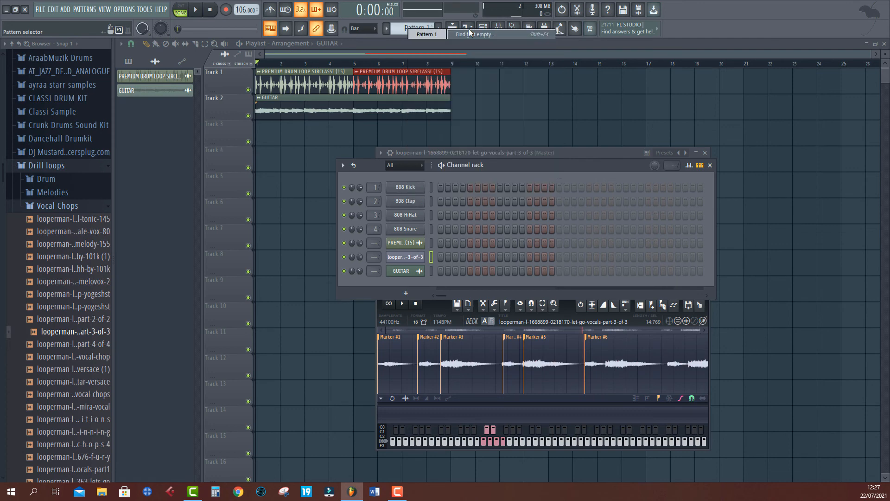
click(389, 29)
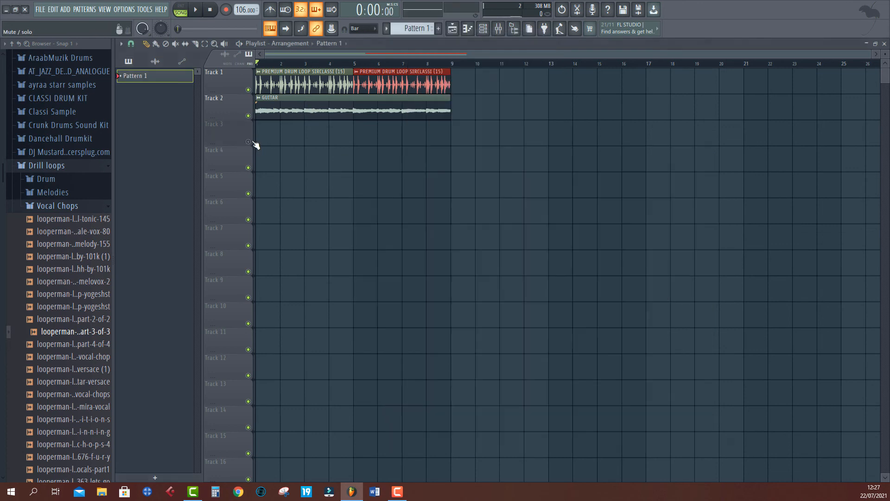
key(F12)
click(266, 134)
key(F6)
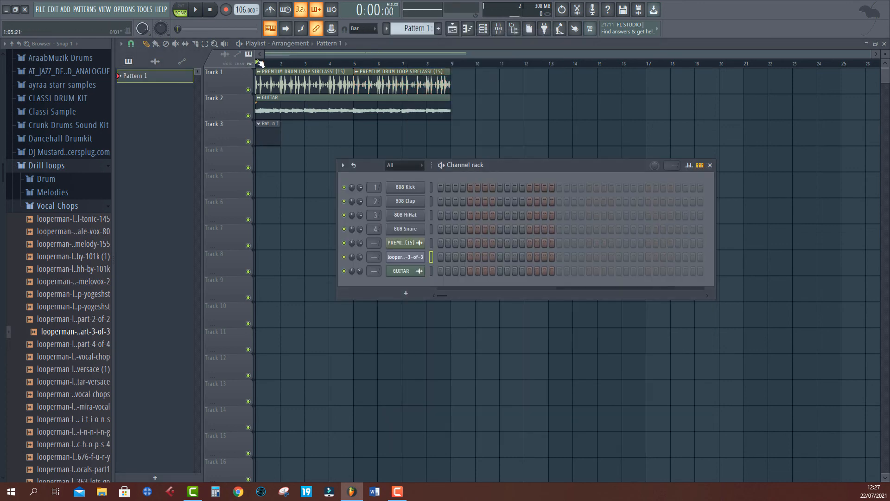
- Arm recording and record the vocal slices into Pattern 1 by triggering them from the computer keyboard during playback, then stop
right_click(227, 11)
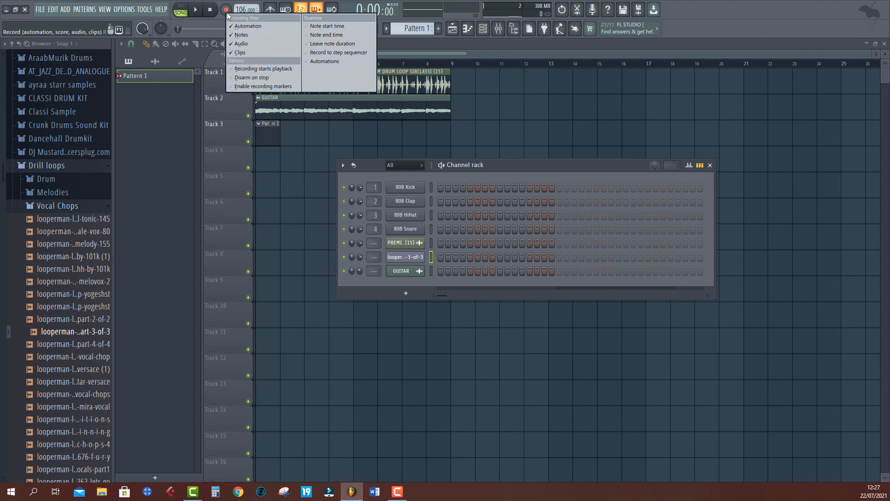
click(225, 10)
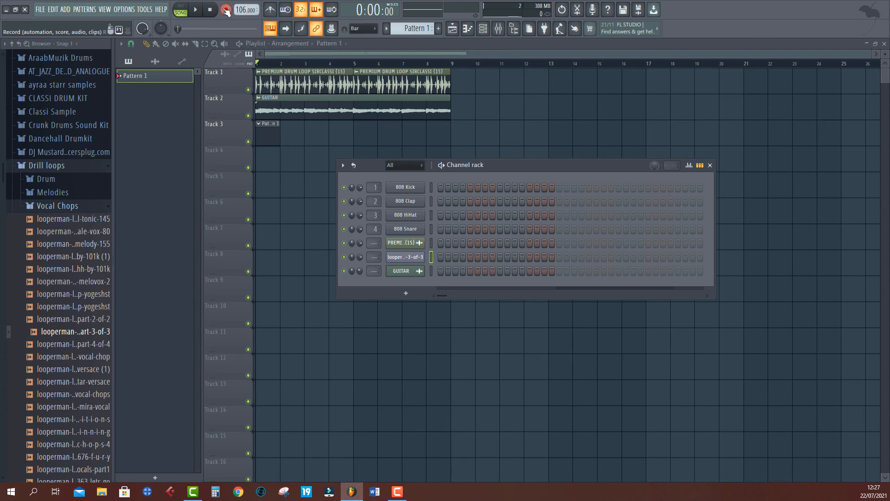
click(197, 10)
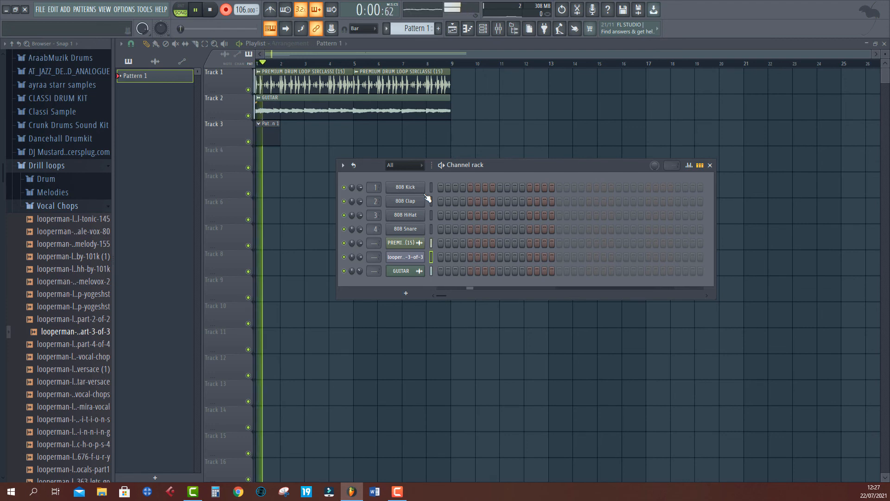
key(q)
key(e)
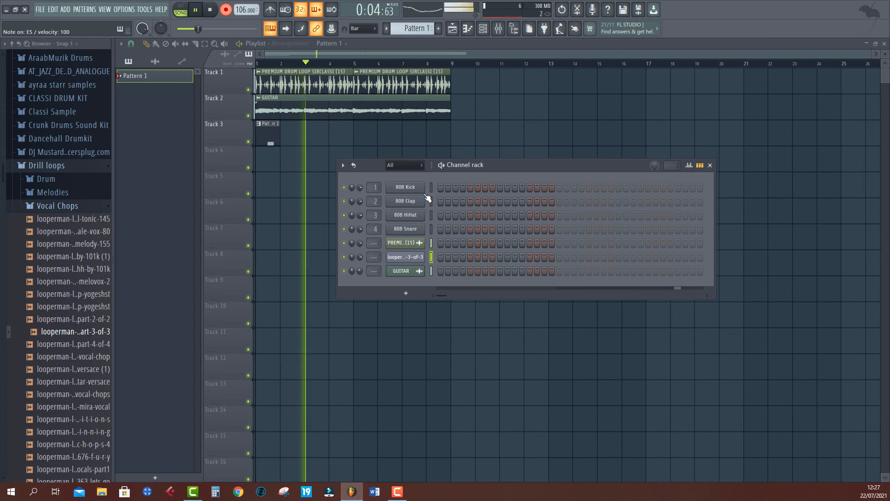
key(q)
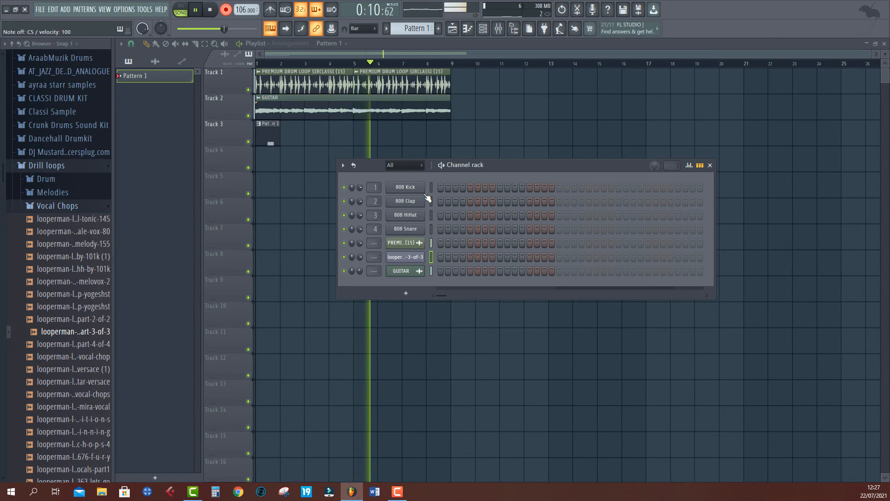
key(e)
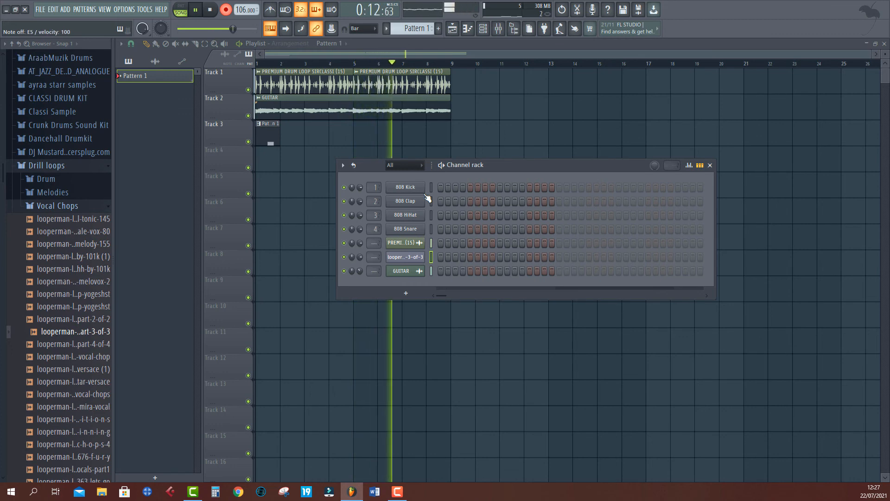
key(q)
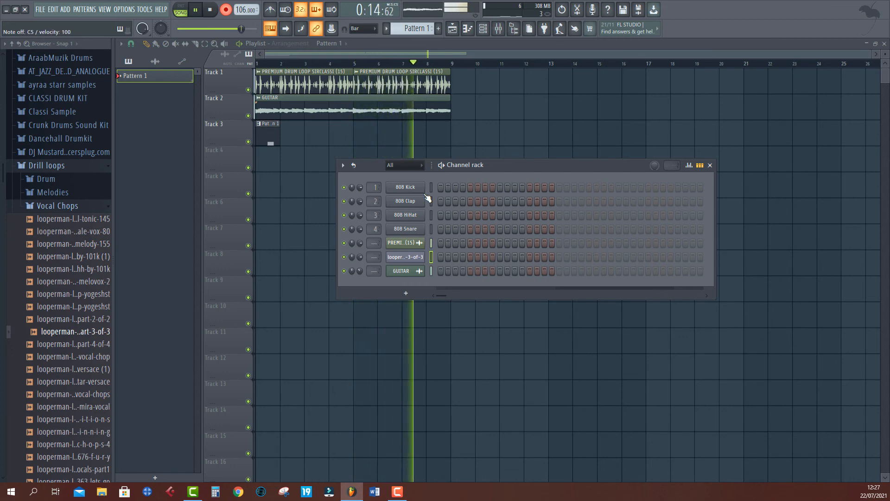
key(e)
key(q)
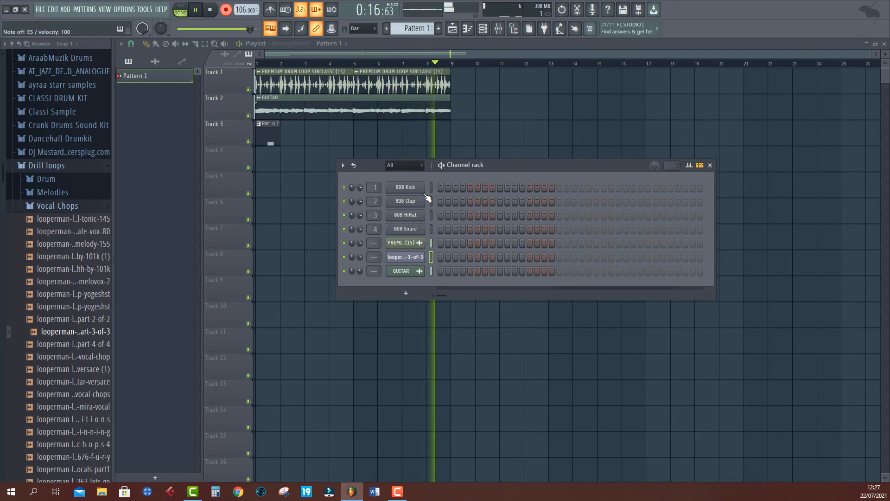
key(space)
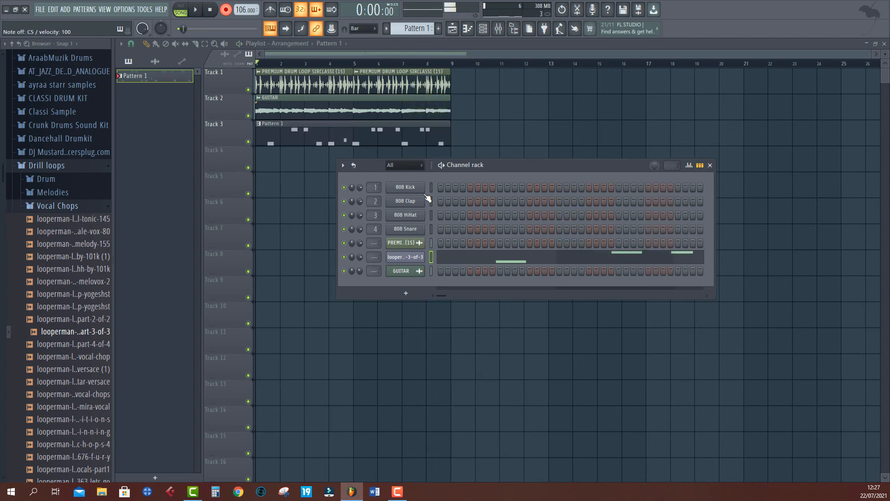
- Open the recorded pattern in the piano roll and edit the slice notes: add a Marker #5 note, move one to Marker #1, delete another
double_click(270, 133)
key(space)
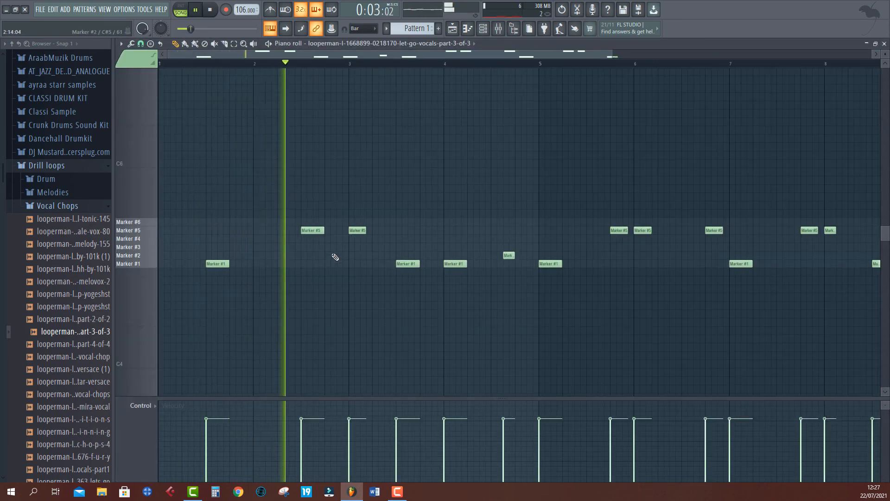
key(space)
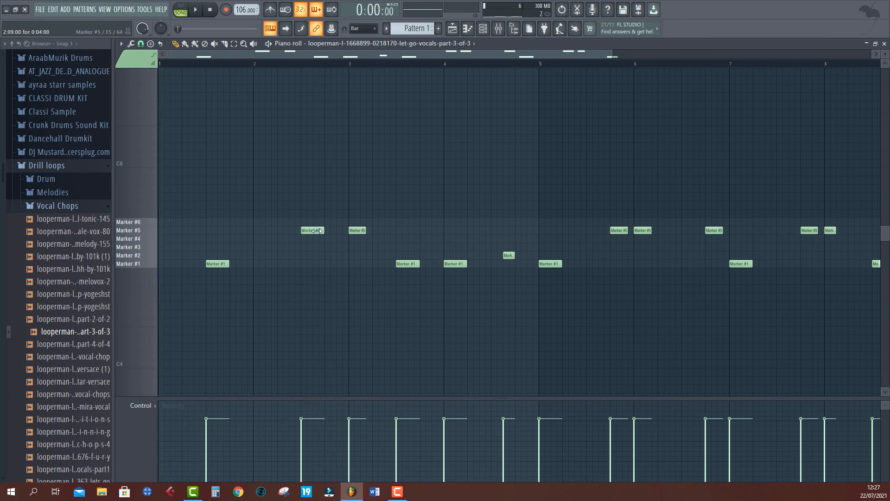
drag(315, 231, 314, 233)
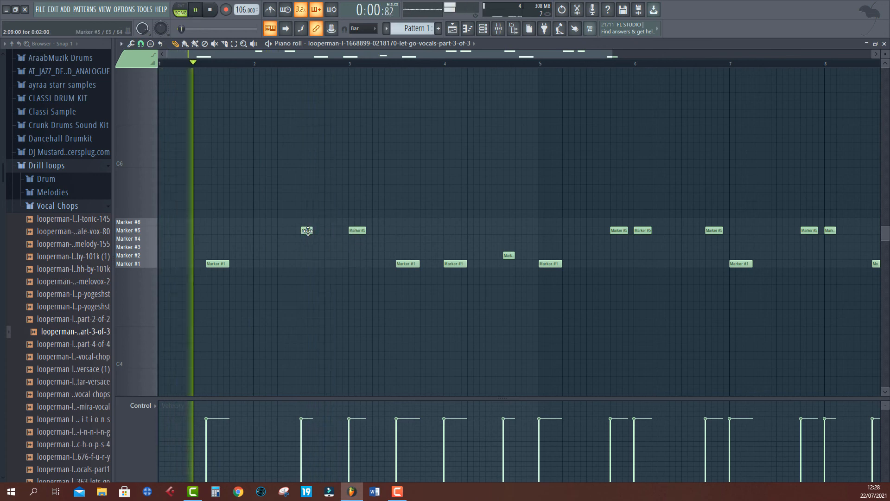
click(330, 230)
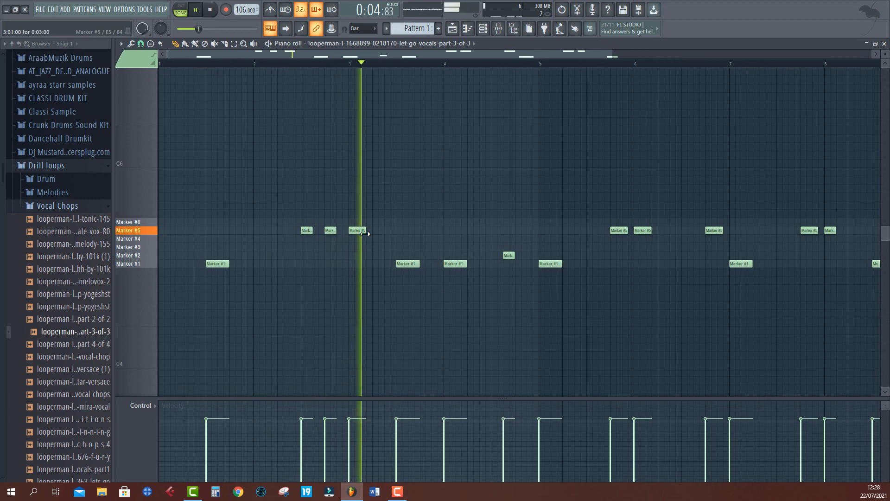
drag(367, 241, 366, 273)
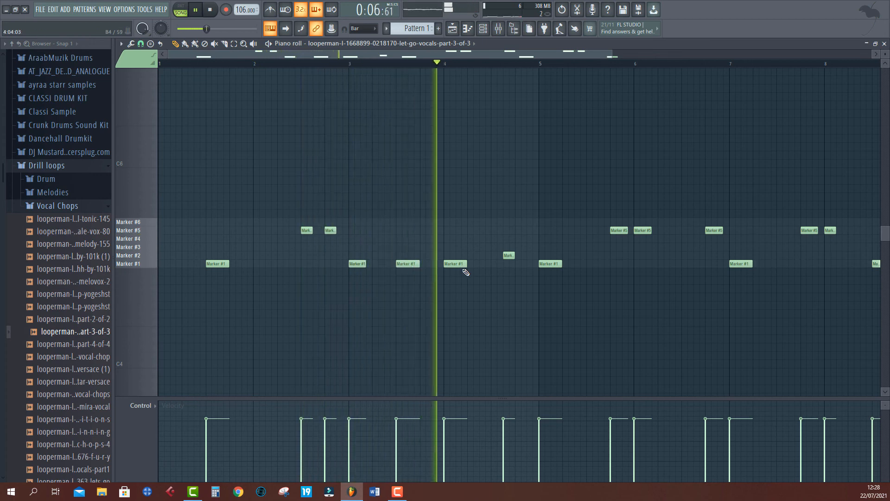
right_click(552, 266)
key(space)
- Select and delete the recorded slice notes in the second half of the pattern
scroll(543, 58, down, 3)
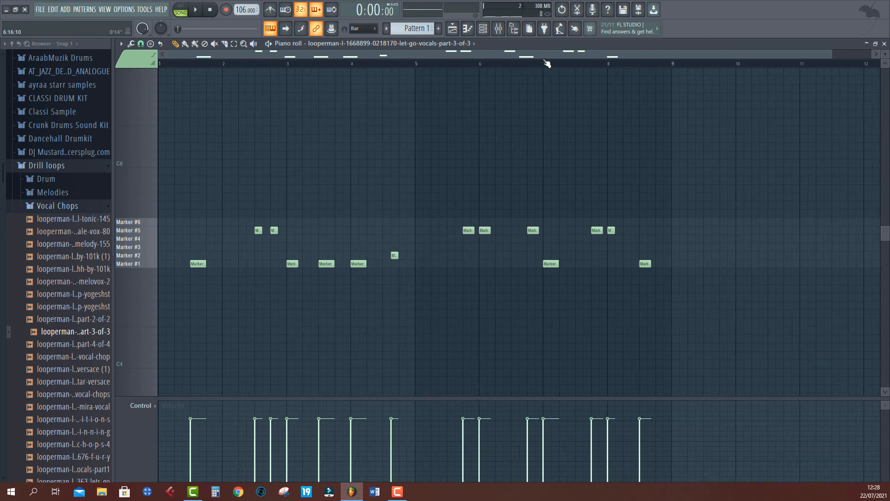
drag(452, 160, 817, 354)
key(Delete)
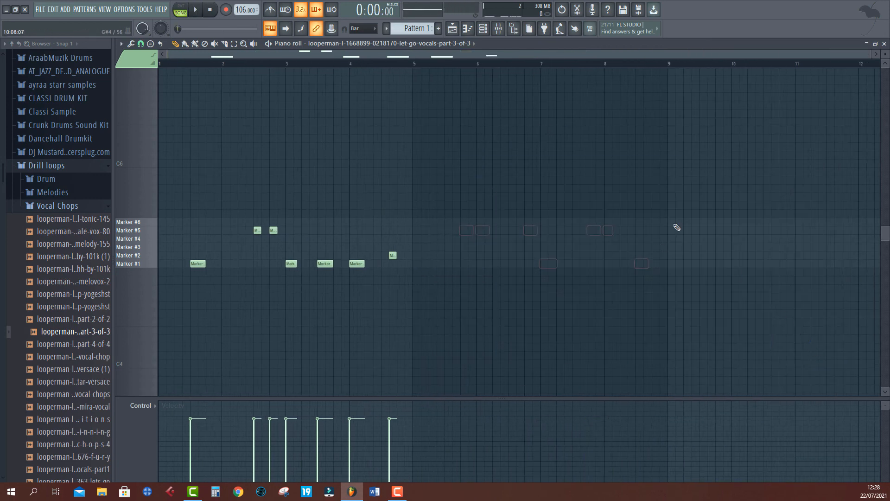
- Render Pattern 1 as an audio clip from the playlist's pattern list
click(452, 29)
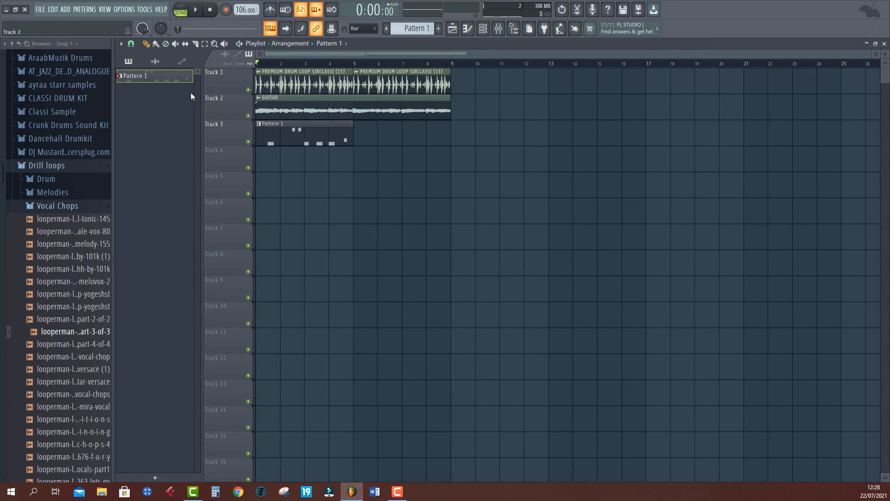
right_click(179, 79)
click(238, 254)
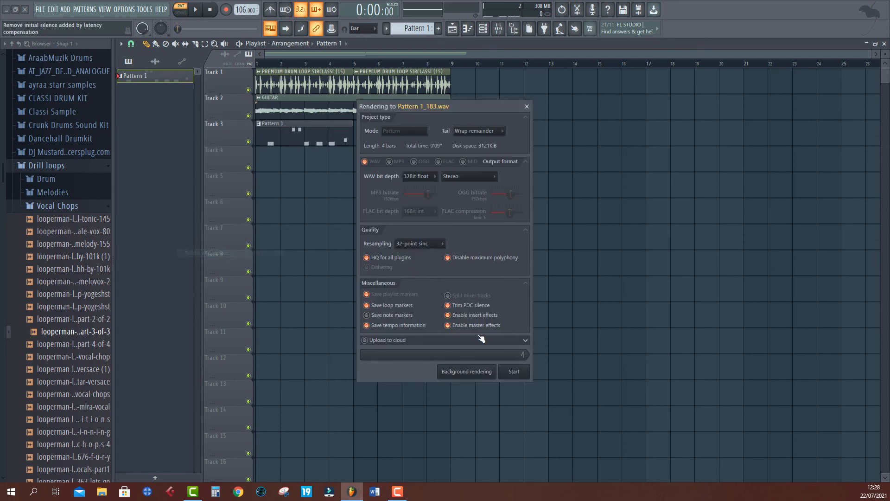
click(515, 371)
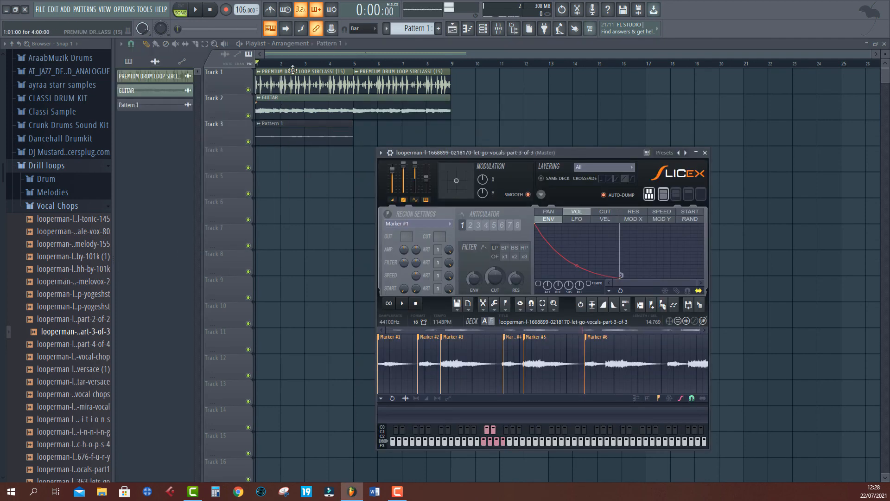
- Play the arrangement and open the settings of the rendered Pattern 1 audio clip on Track 3
click(295, 55)
key(space)
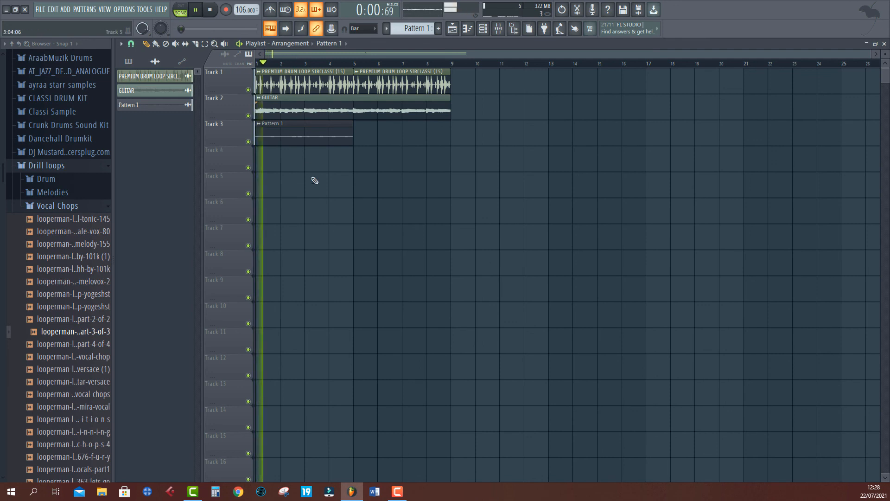
double_click(326, 138)
drag(325, 139, 654, 266)
- Raise the clip's pitch during playback, then reset the pitch knob and play again
drag(616, 288, 616, 271)
key(space)
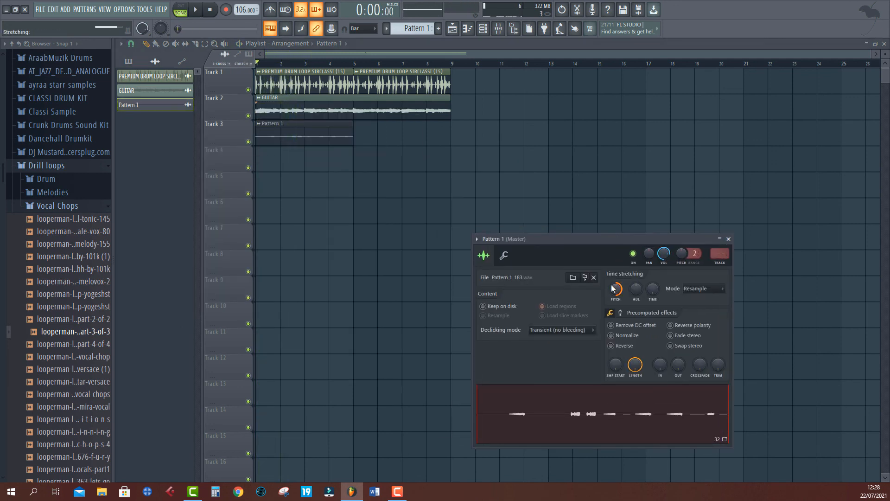
key(space)
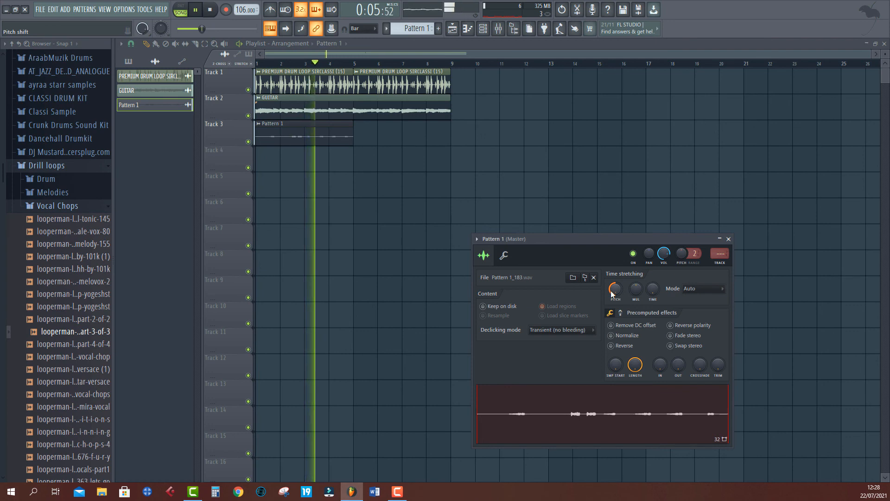
right_click(613, 293)
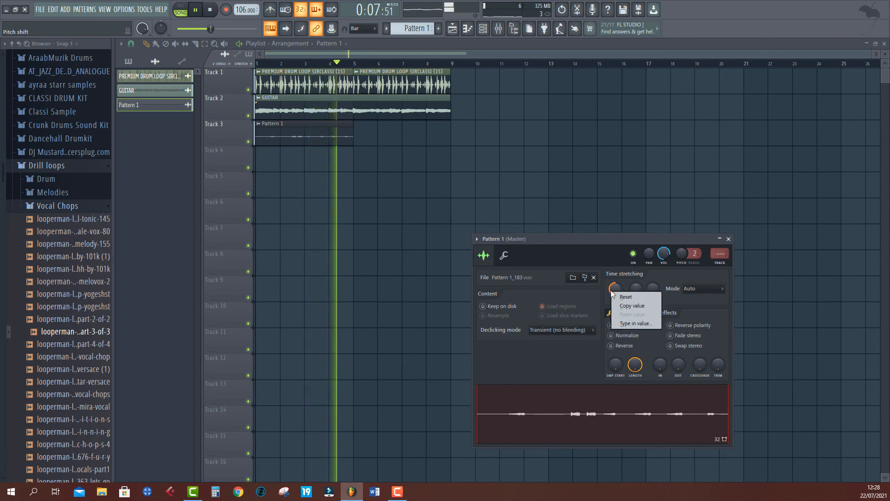
click(619, 297)
key(space)
key(space)
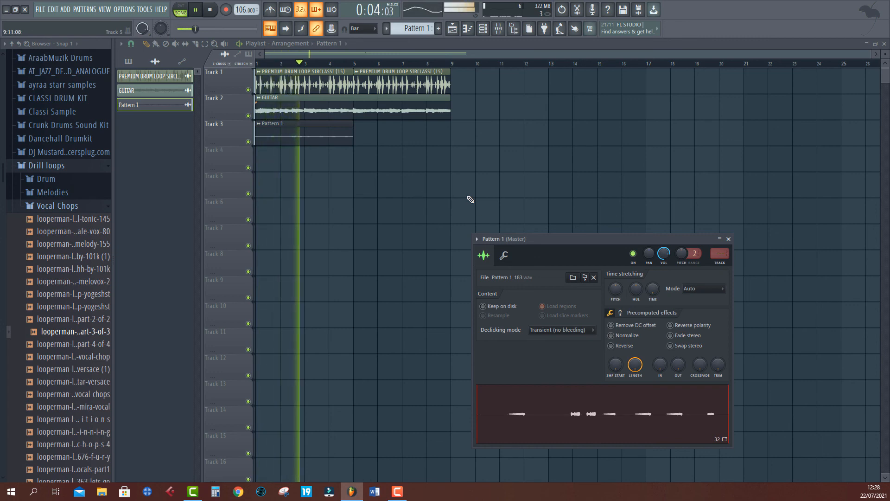
key(space)
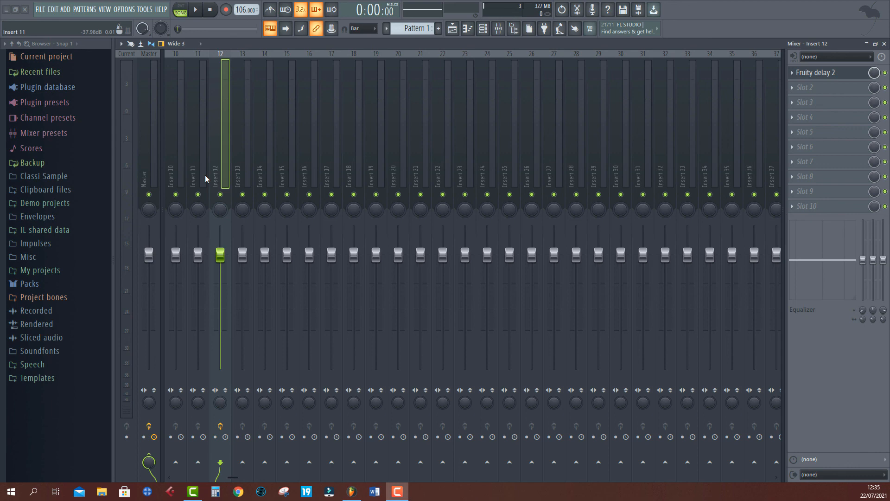
- Open the full effect plugin list for an empty mixer slot and favourite Fruity Center, Chorus, Compressor, Convolver, Delay 2, Delay 3, Delay Bank and Fast Dist
click(830, 88)
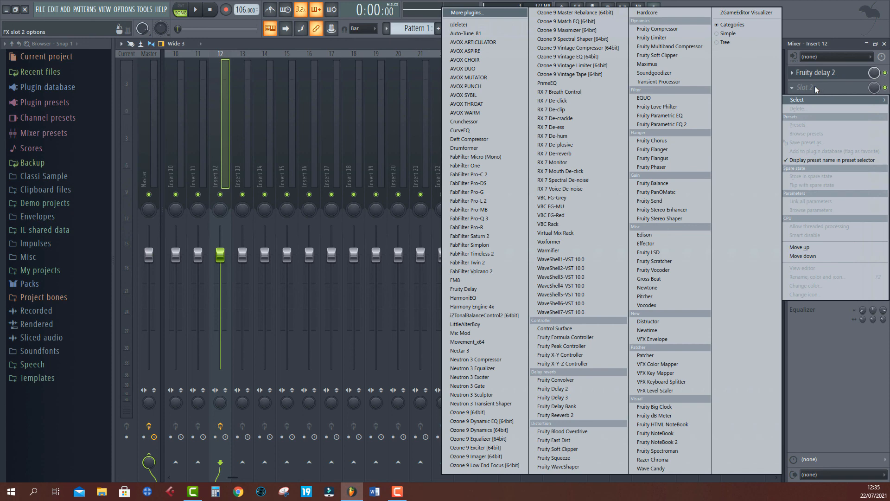
click(461, 14)
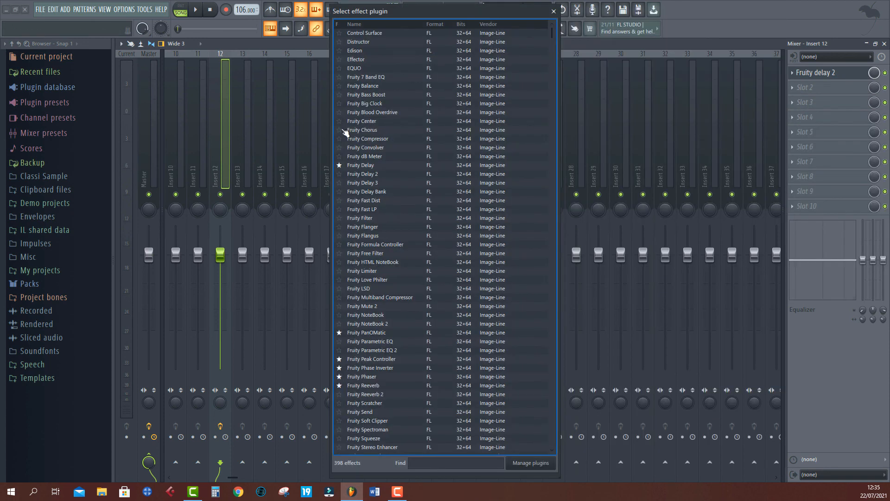
click(342, 131)
click(341, 121)
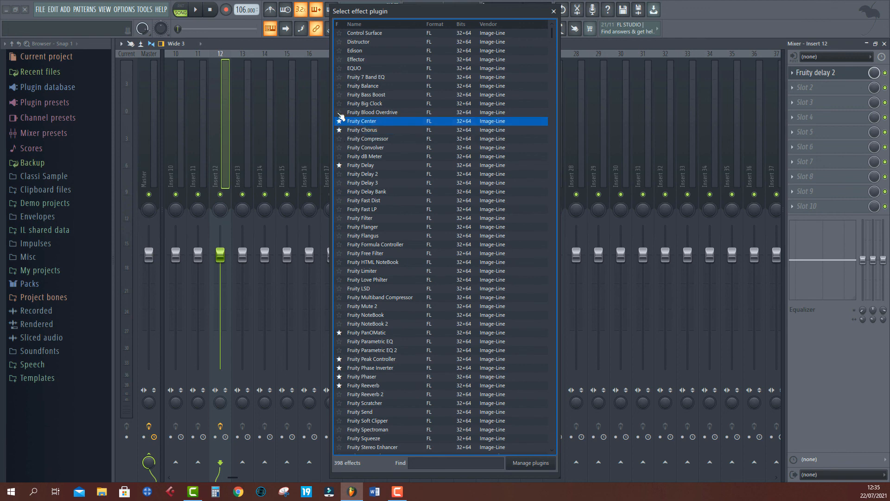
click(341, 139)
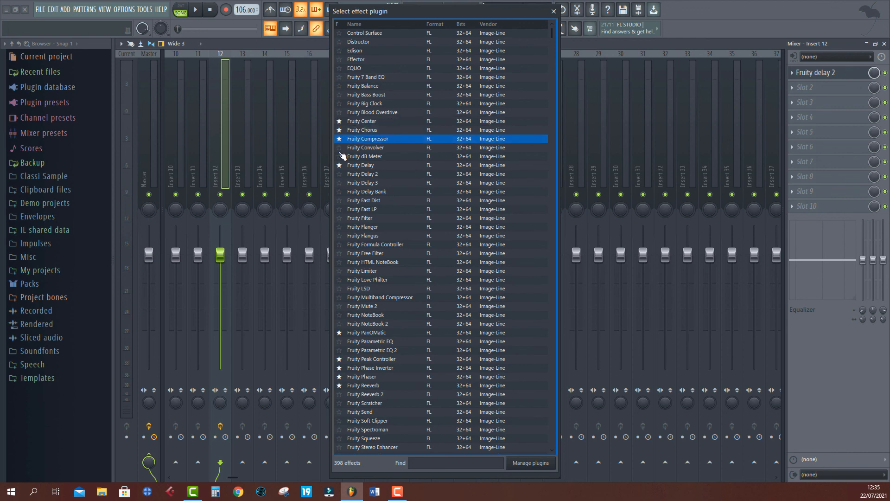
click(341, 149)
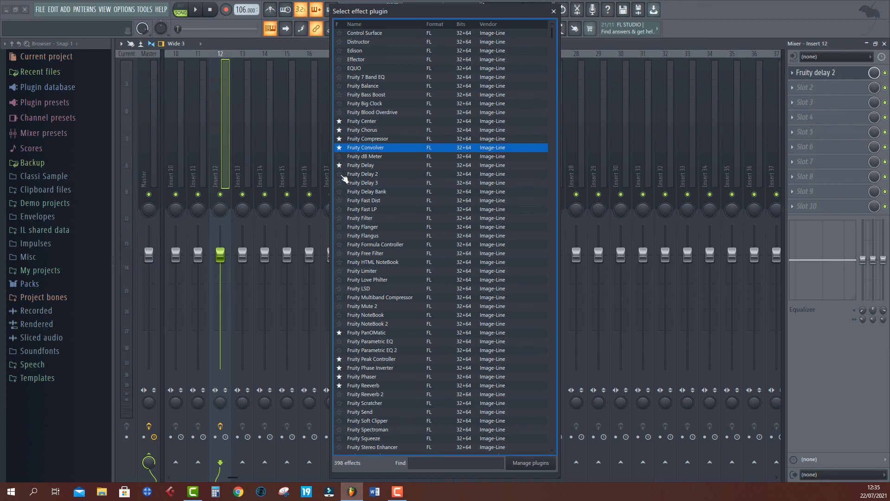
click(341, 174)
click(341, 182)
click(341, 192)
click(341, 201)
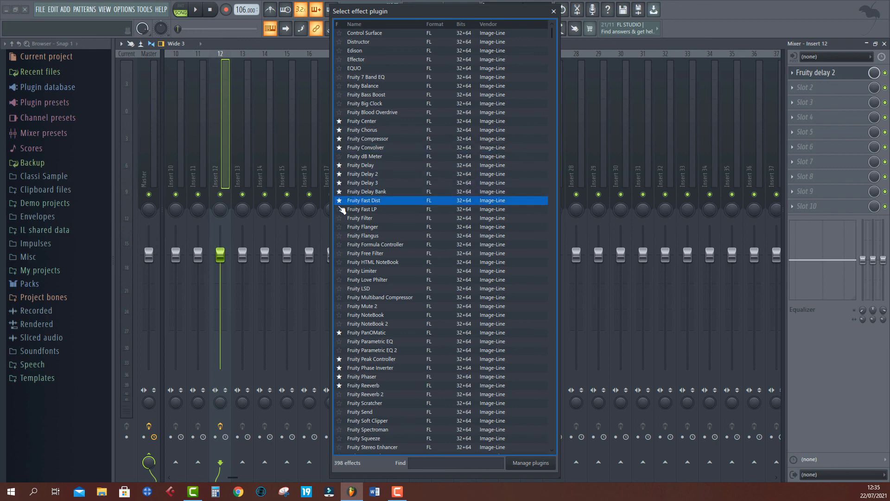
- Favourite Fruity Fast LP, Filter, Flanger, Flangus, Formula Controller and Free Filter, close the list and reopen the slot's plugin menu
click(341, 210)
click(341, 227)
click(341, 218)
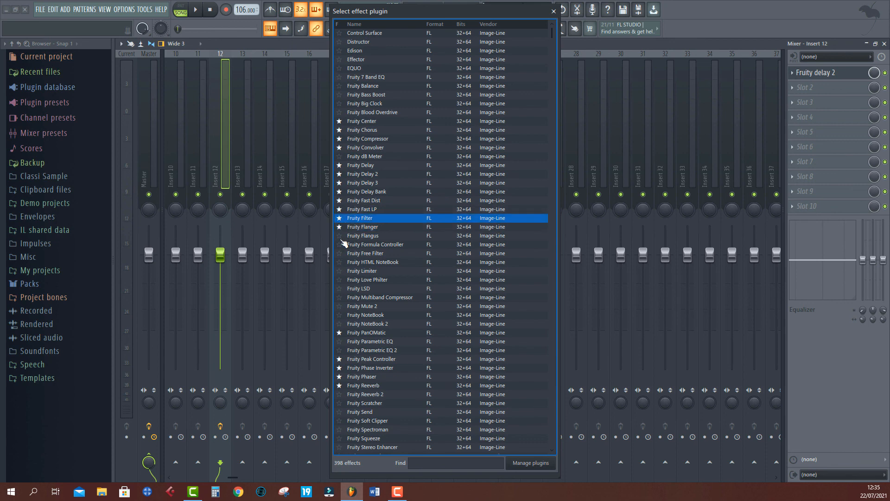
click(341, 236)
click(341, 253)
click(341, 245)
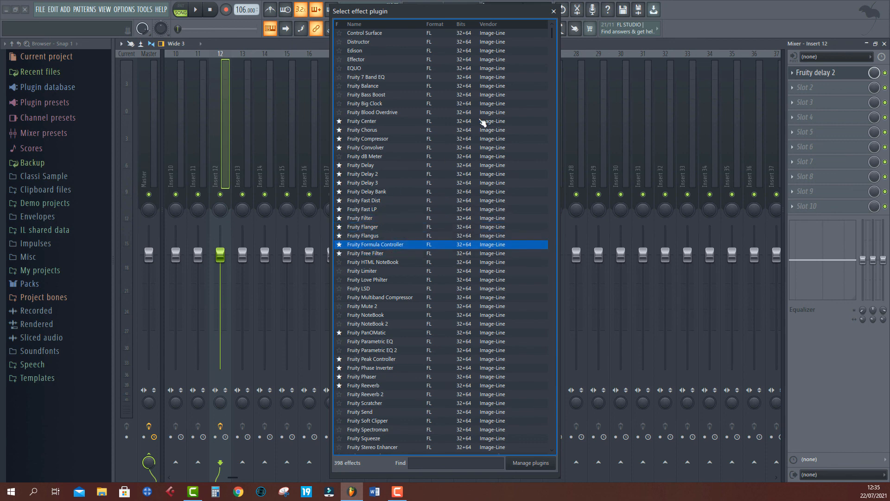
scroll(483, 74, down, 10)
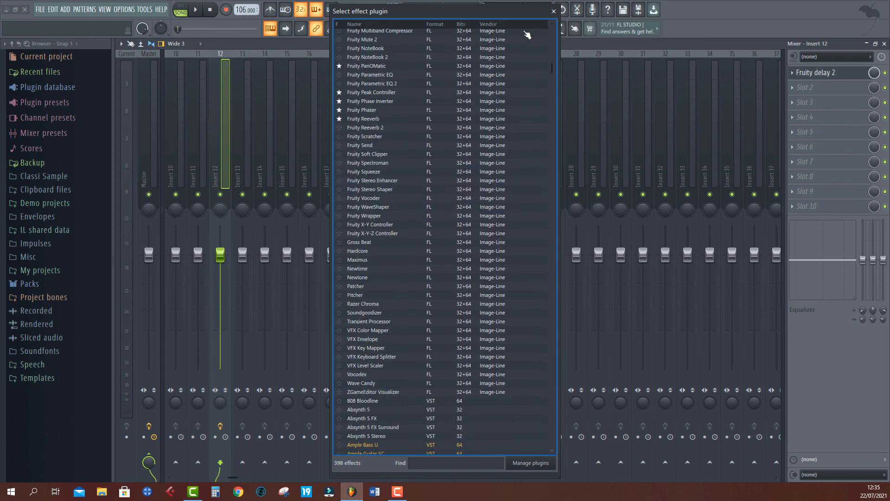
click(554, 11)
click(807, 87)
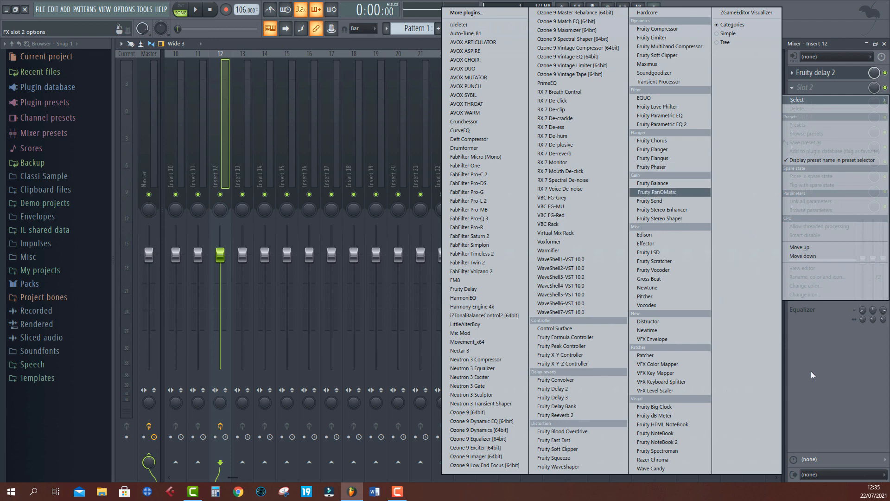
- Close the plugin menu and browse the Effects categories of the Plugin database, such as Filter and Delay reverb
click(834, 424)
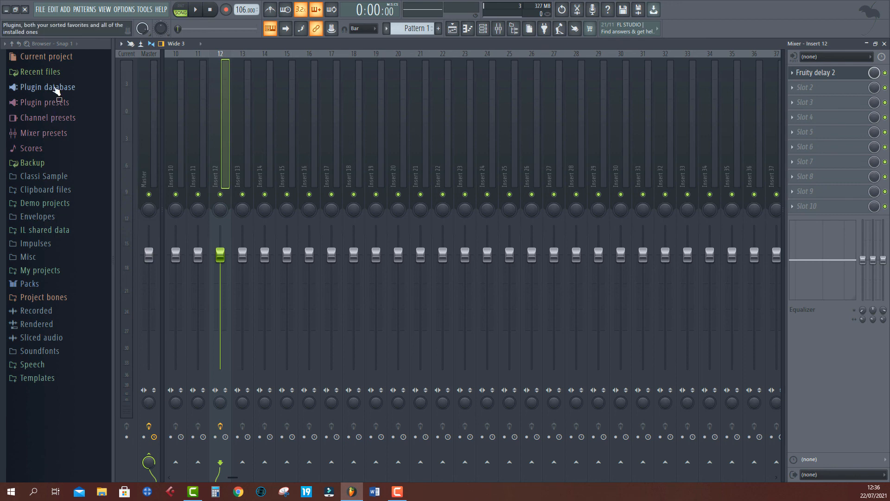
click(56, 88)
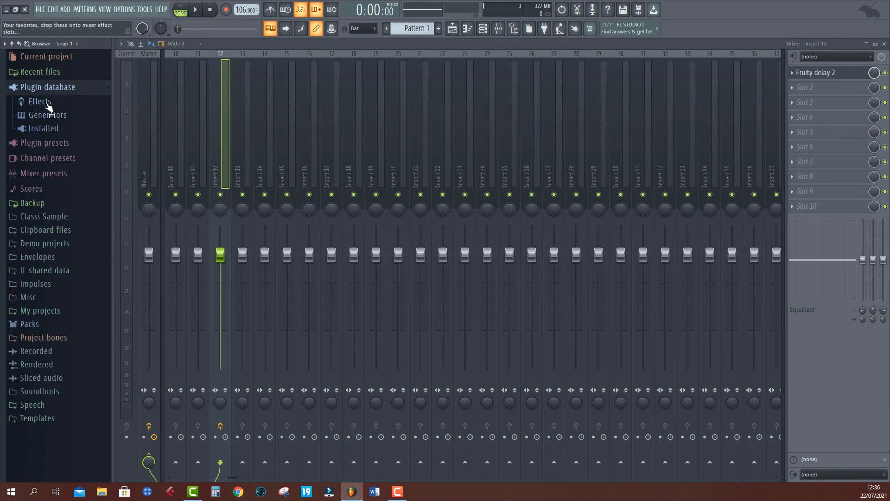
click(42, 101)
scroll(44, 189, down, 2)
scroll(48, 194, up, 2)
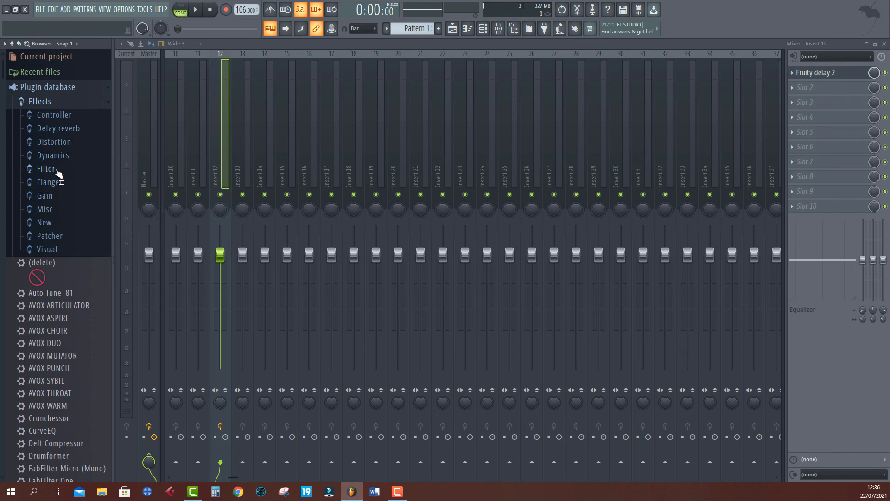
click(46, 169)
click(57, 171)
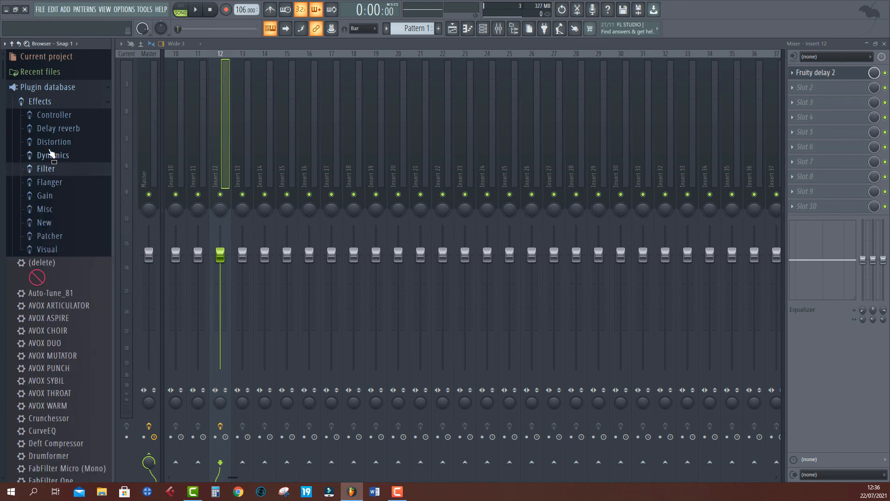
click(74, 132)
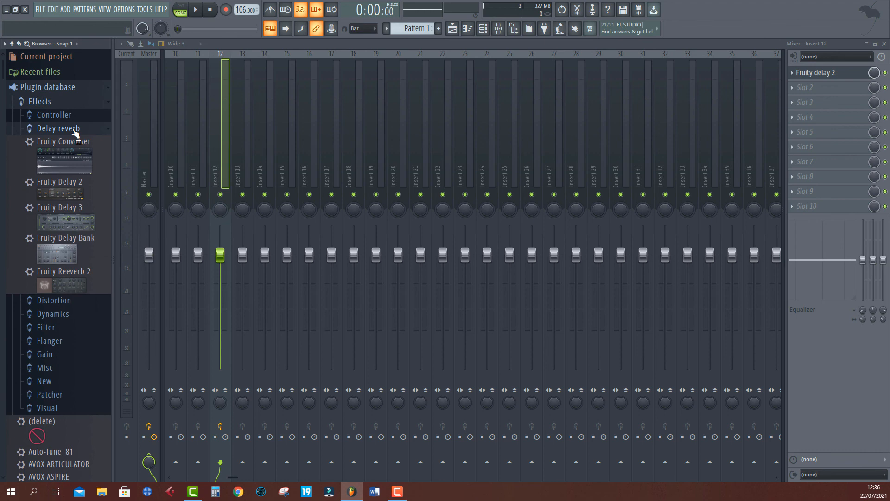
click(74, 130)
- Add Distructor and Newtime from the New effects category to Insert 12's second and third mixer slots
click(56, 224)
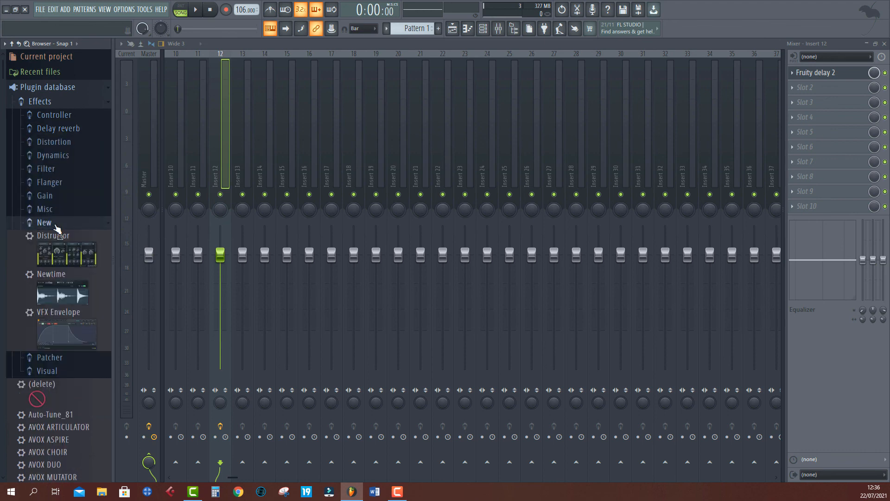
scroll(56, 227, down, 2)
drag(54, 186, 810, 91)
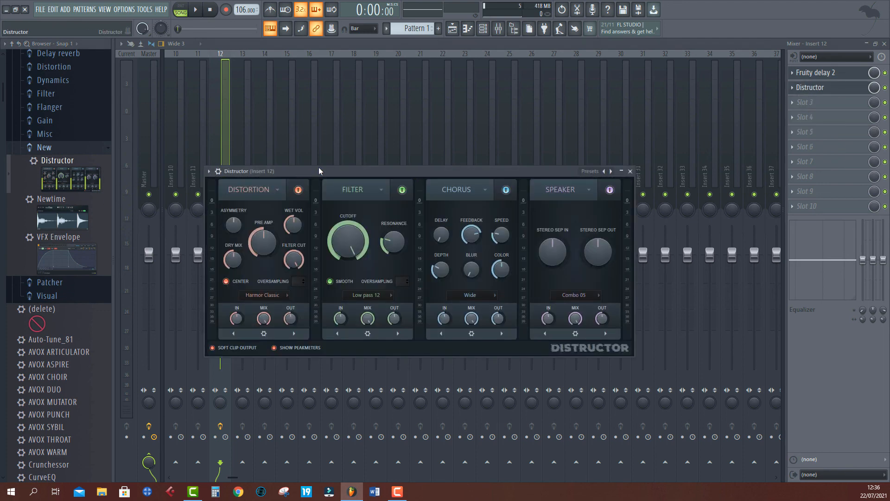
drag(323, 172, 521, 130)
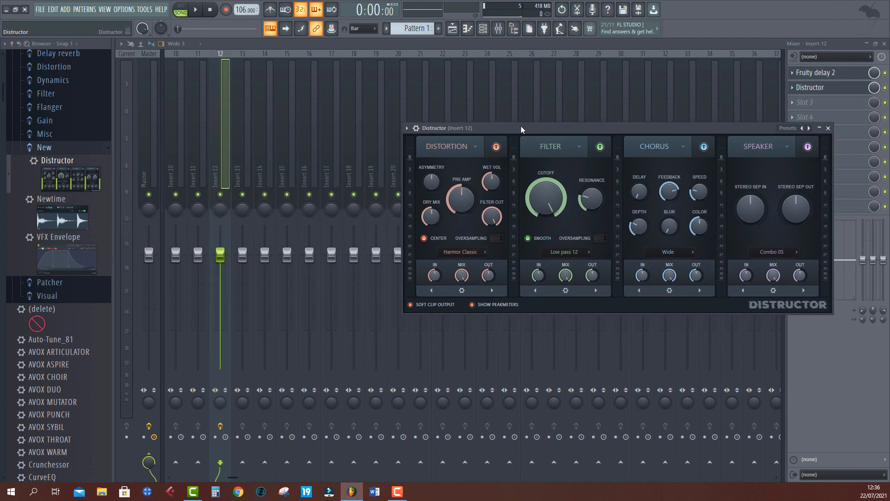
drag(52, 212, 808, 103)
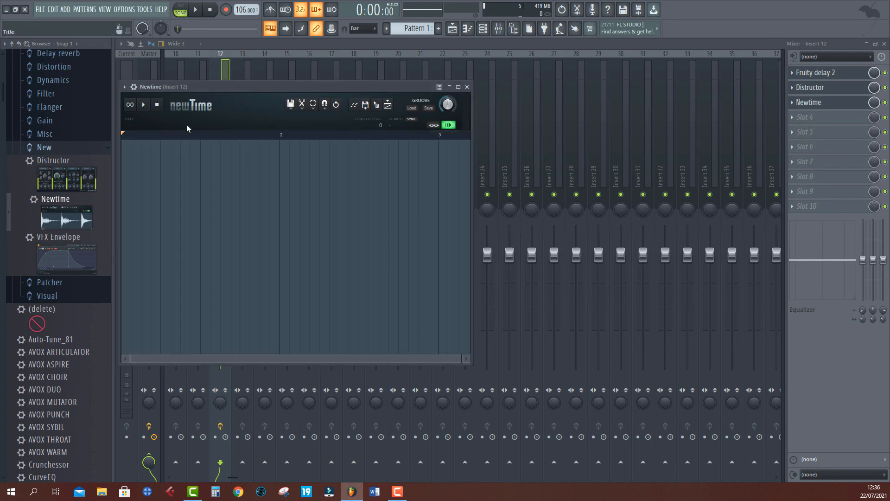
- Browse the Drum category of the Plugin database's Generators, then open the plugin menu of Insert 12's fourth slot
scroll(65, 285, down, 10)
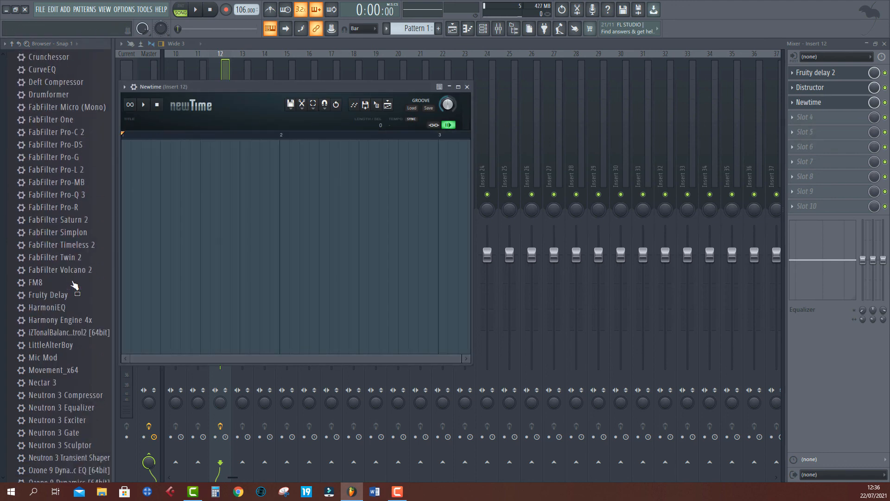
scroll(74, 285, down, 15)
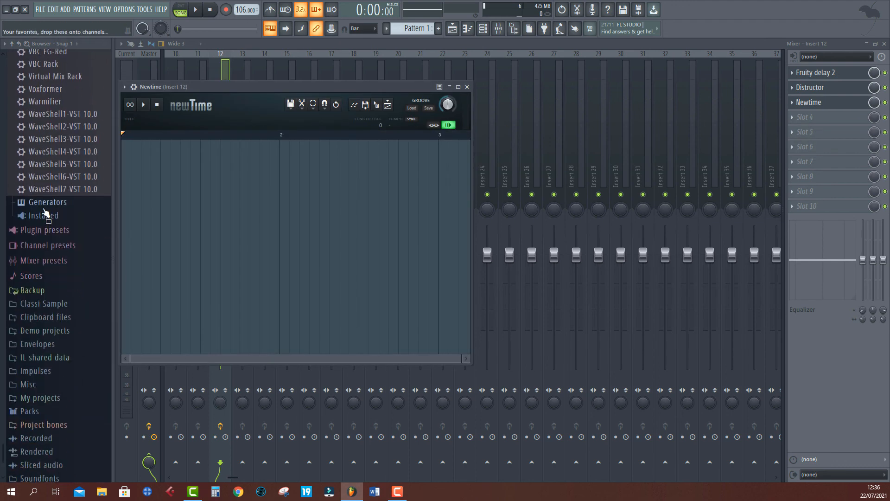
click(47, 203)
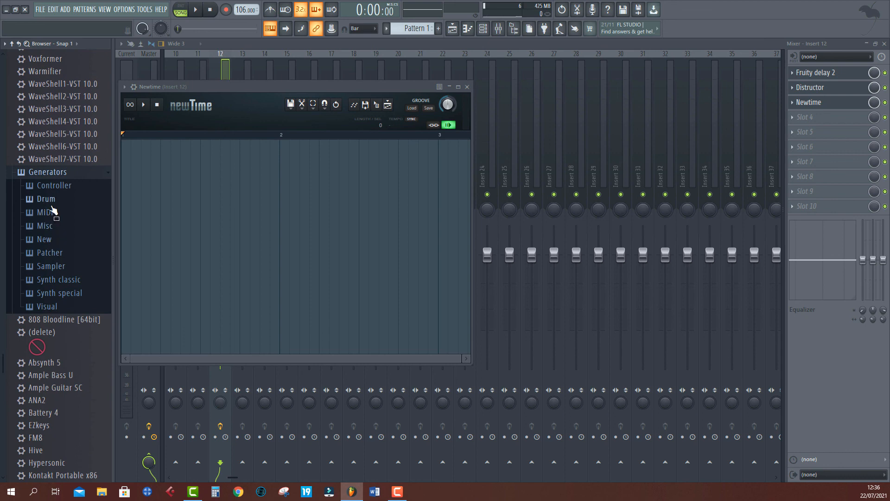
click(51, 204)
scroll(77, 260, down, 4)
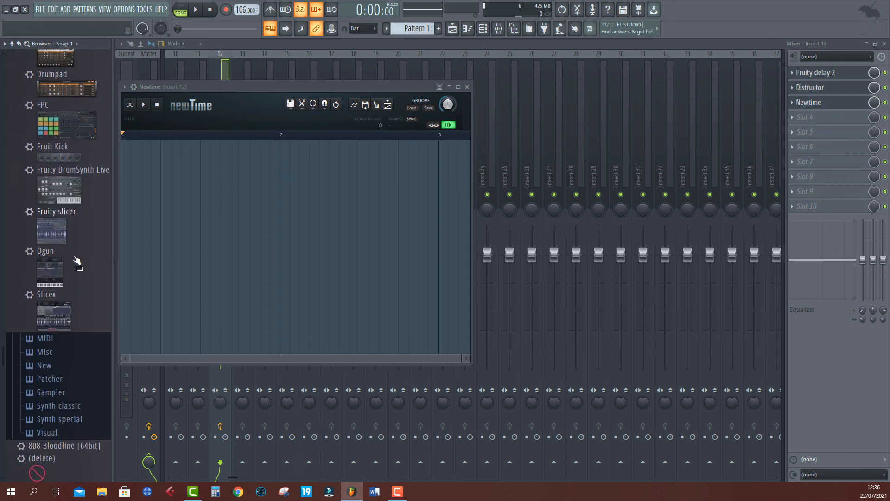
scroll(55, 258, down, 4)
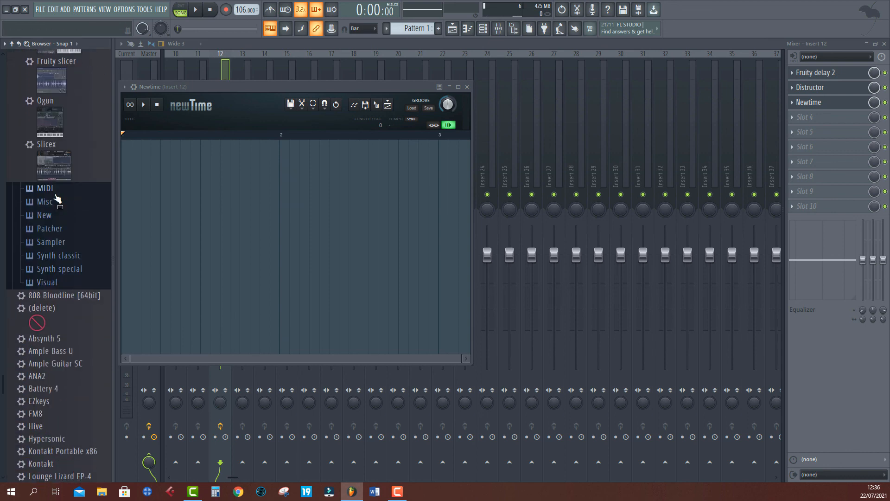
scroll(56, 200, up, 10)
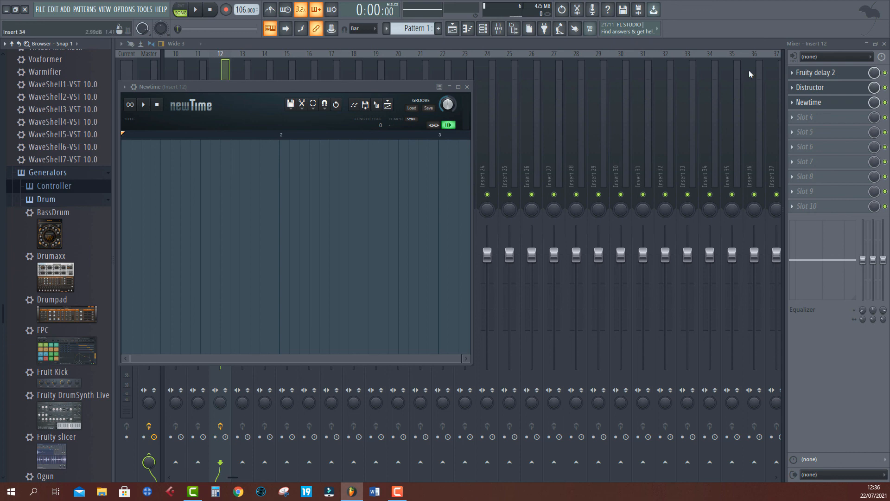
click(831, 120)
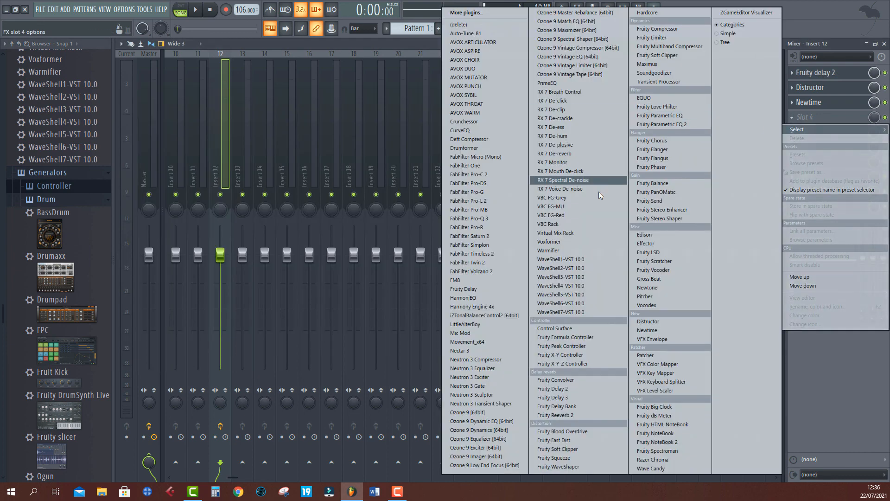